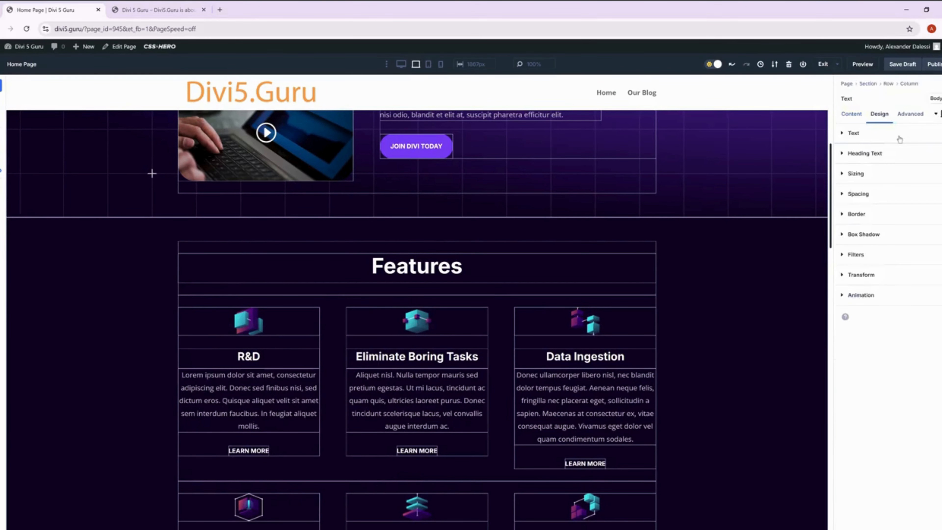
Set the R&D description's text font to Titillium Web and its text color to the green swatch.
left_click(899, 138)
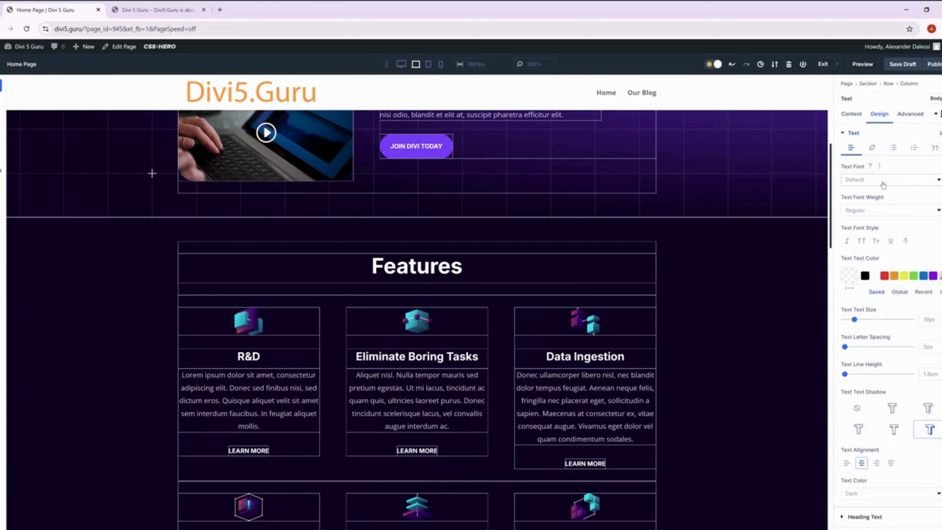
left_click(883, 182)
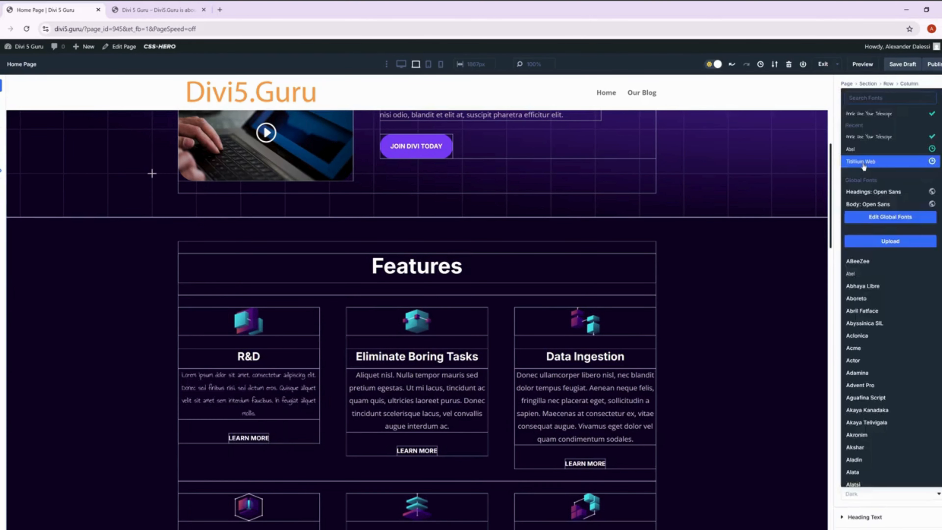
left_click(865, 167)
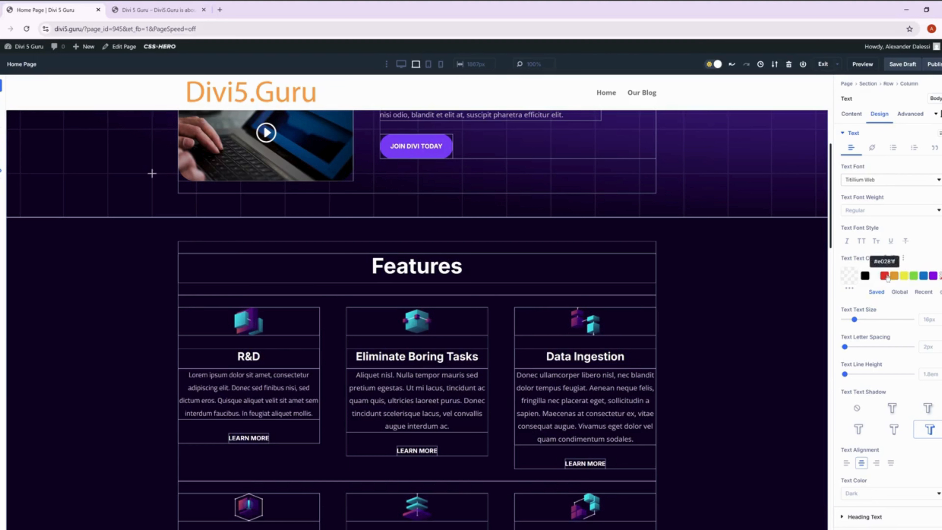
left_click(913, 276)
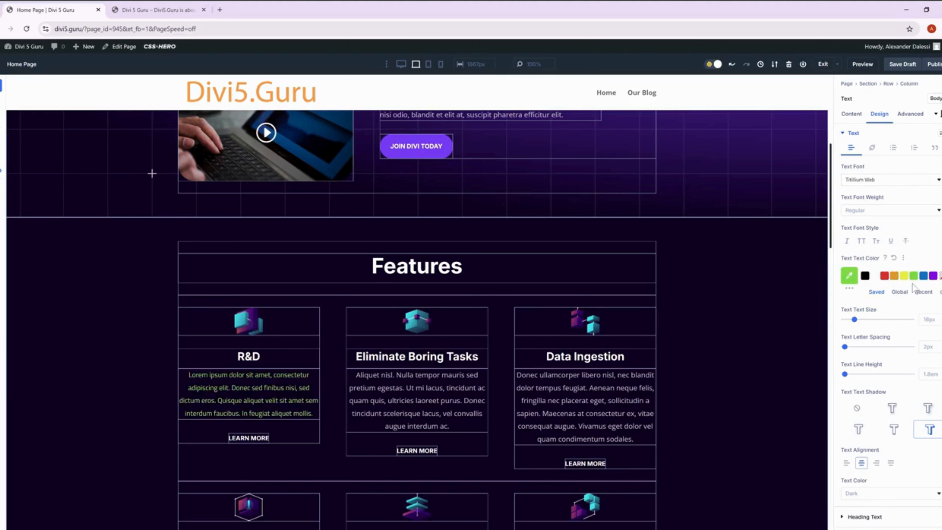
Set the R&D description's text size to 18px and increase its letter spacing.
left_click(941, 318)
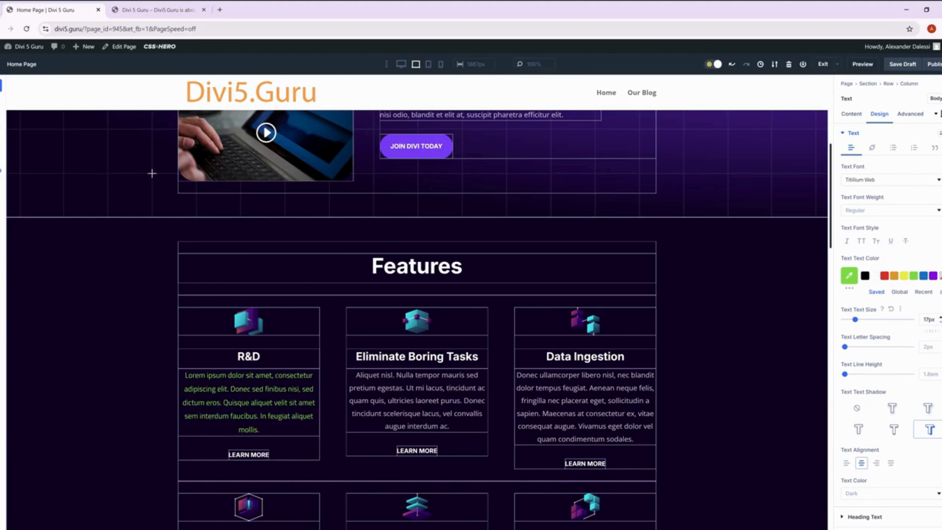
left_click(941, 317)
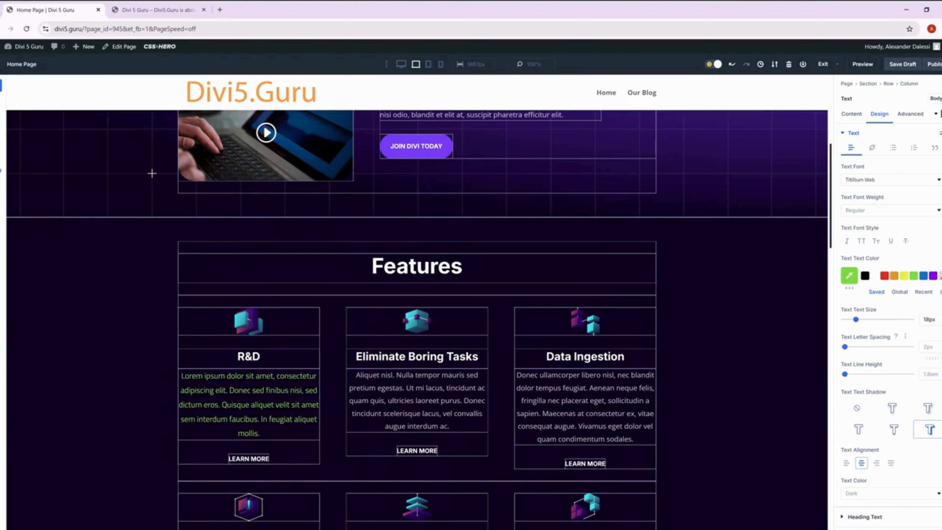
left_click(941, 345)
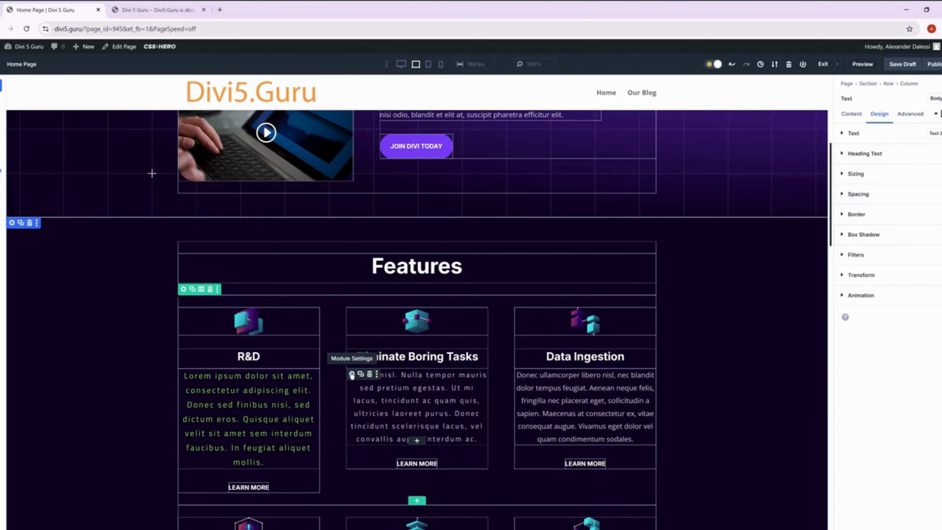
Copy the entire body text of the Eliminate Boring Tasks description.
left_click(351, 375)
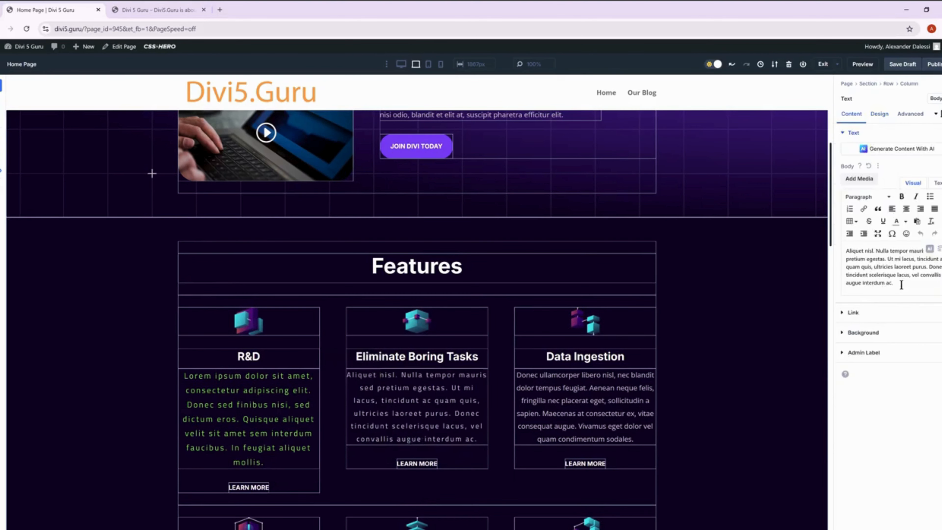
key("ctrl+a")
key("ctrl+c")
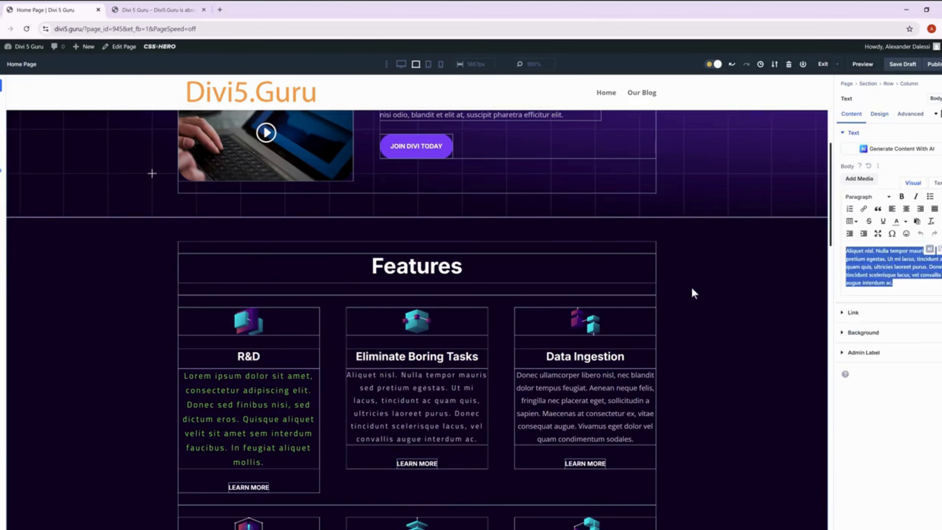
left_click(545, 419)
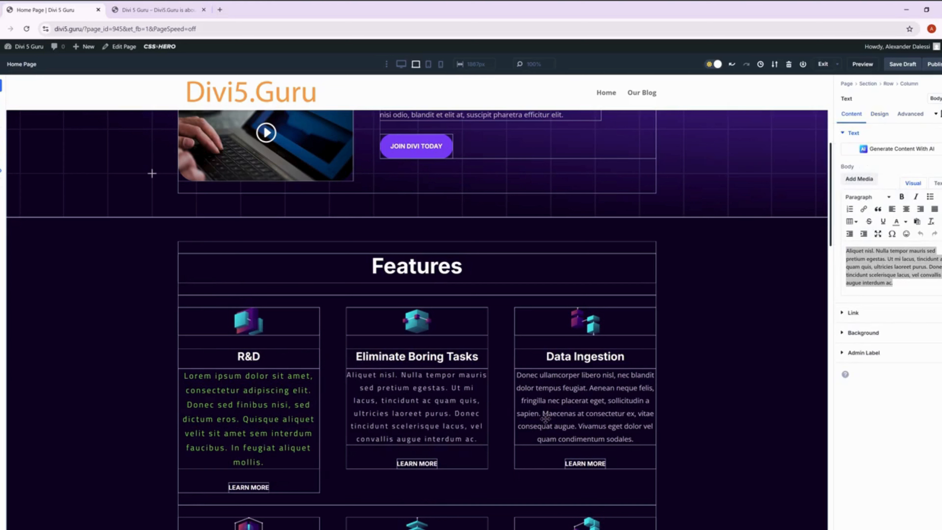
Delete the Eliminate Boring Tasks description module and insert a new Text module in its place.
mouse_move(370, 378)
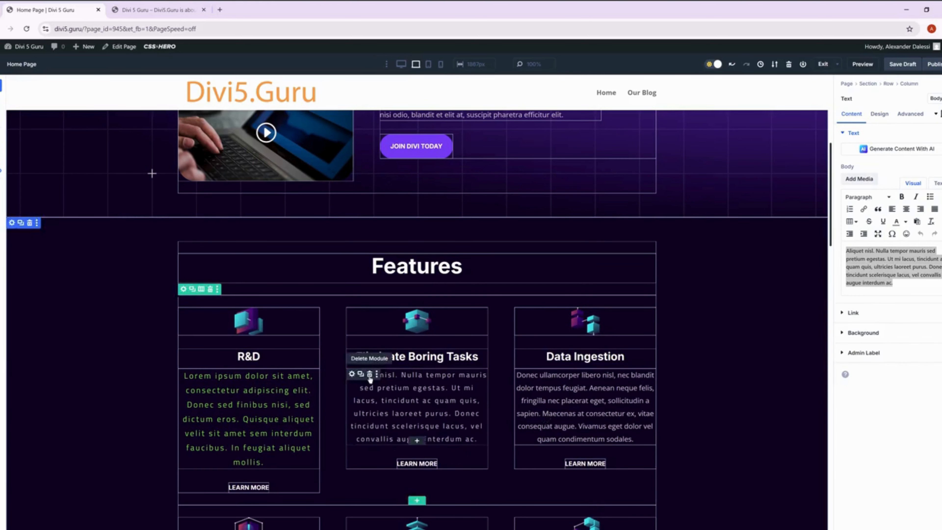
left_click(370, 374)
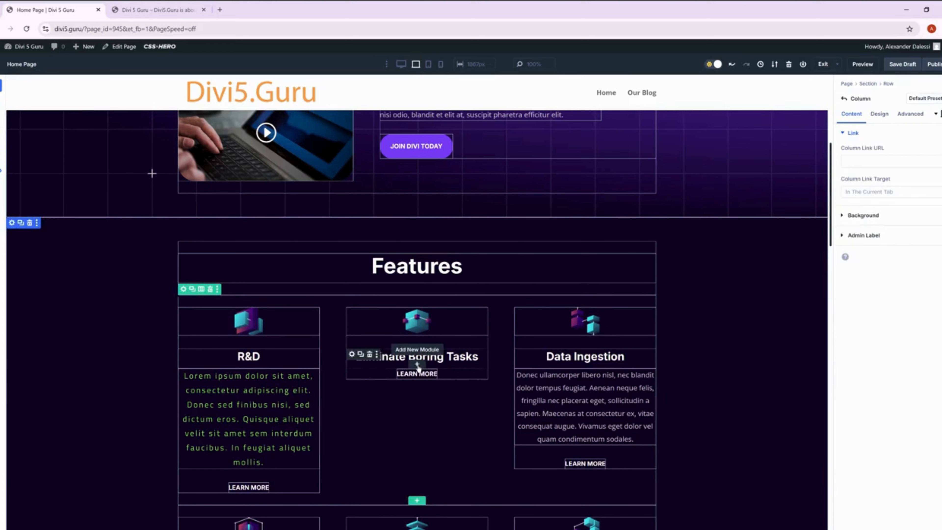
left_click(417, 365)
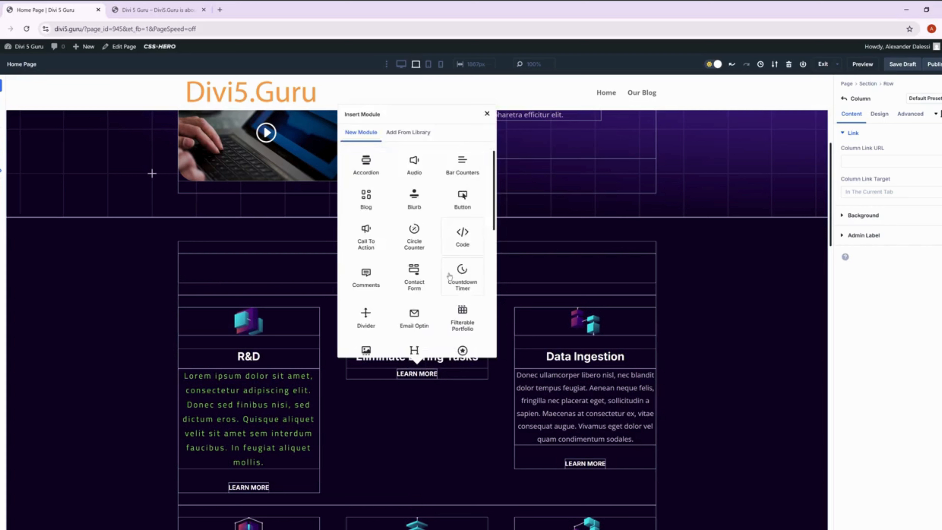
left_click(464, 345)
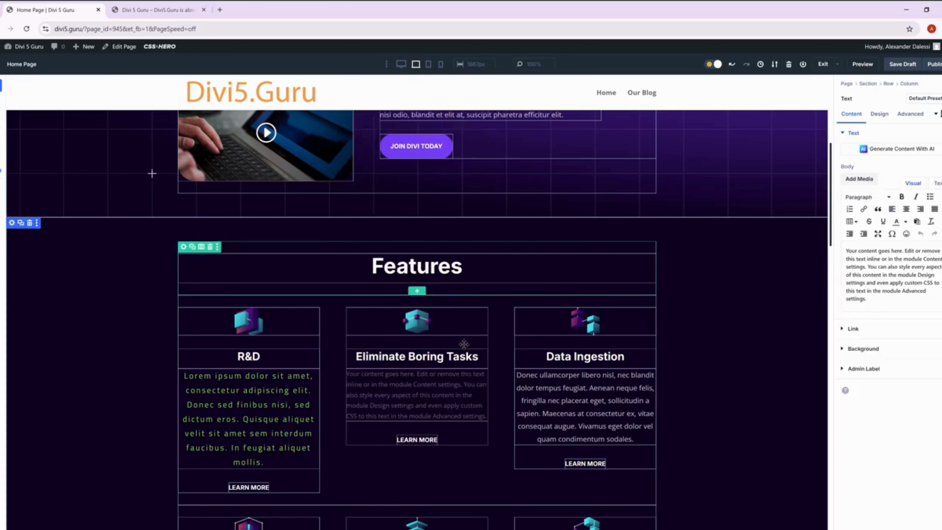
Apply the Text 3 preset to the new module's Text option group and replace its placeholder body with the copied paragraph.
left_click(876, 118)
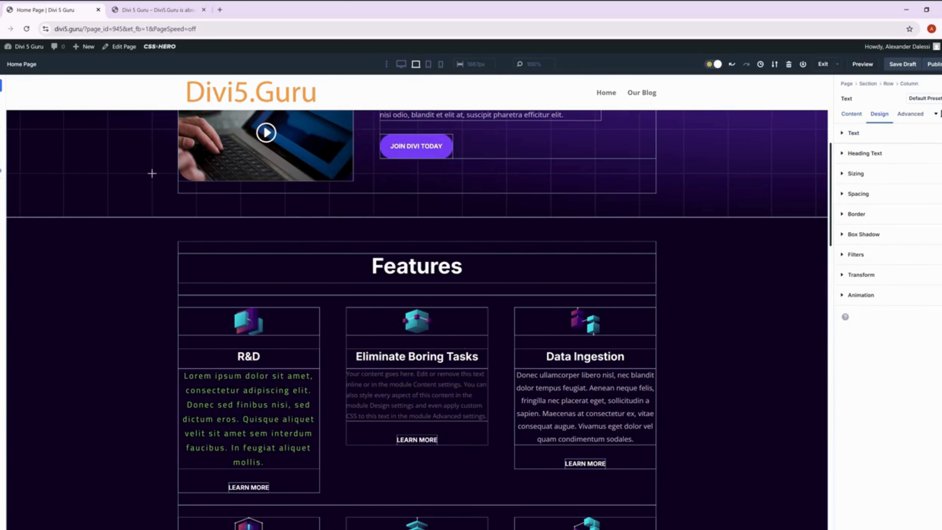
left_click(940, 133)
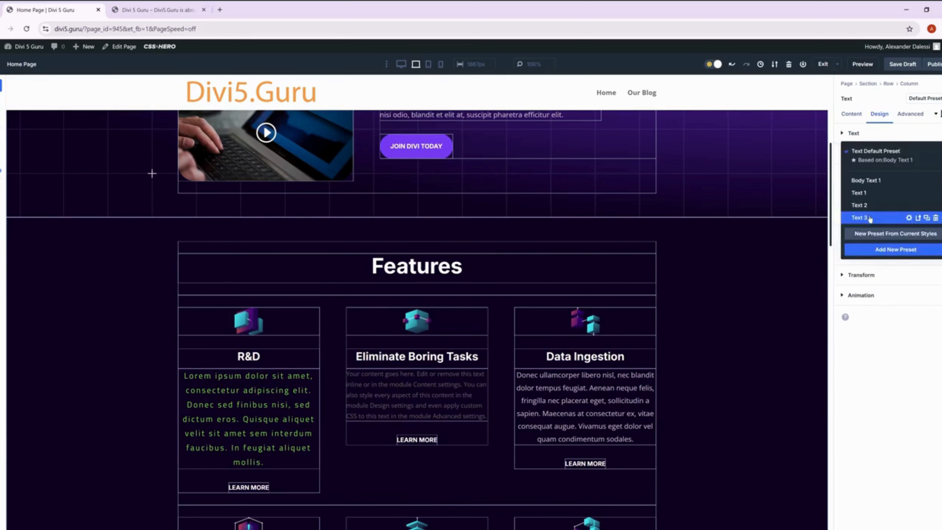
left_click(871, 218)
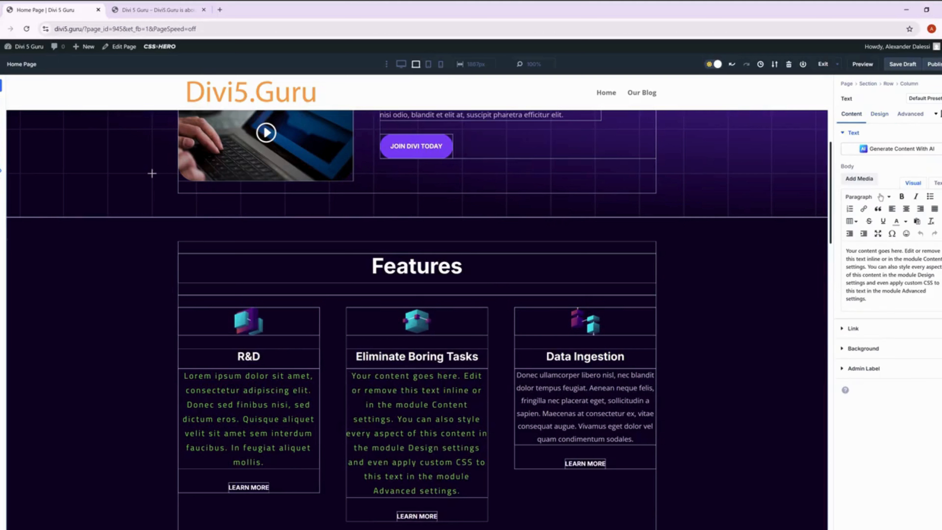
left_click_drag(867, 300, 846, 250)
key("ctrl+v")
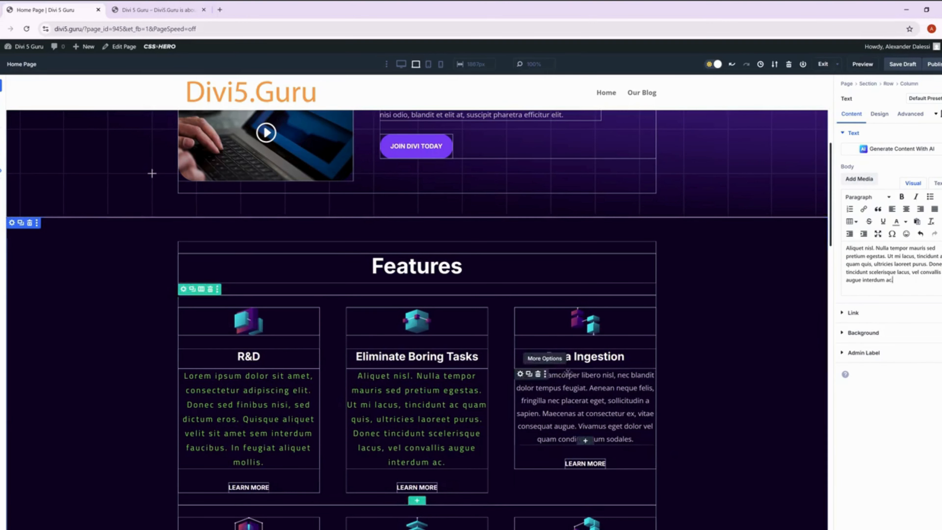
Delete the Data Ingestion description module and insert a new Text module in its place.
left_click(538, 374)
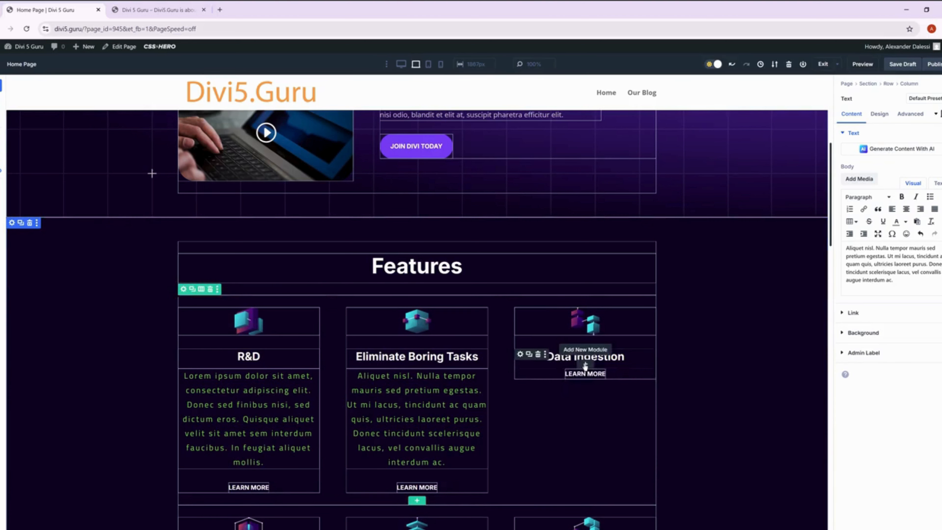
left_click(585, 365)
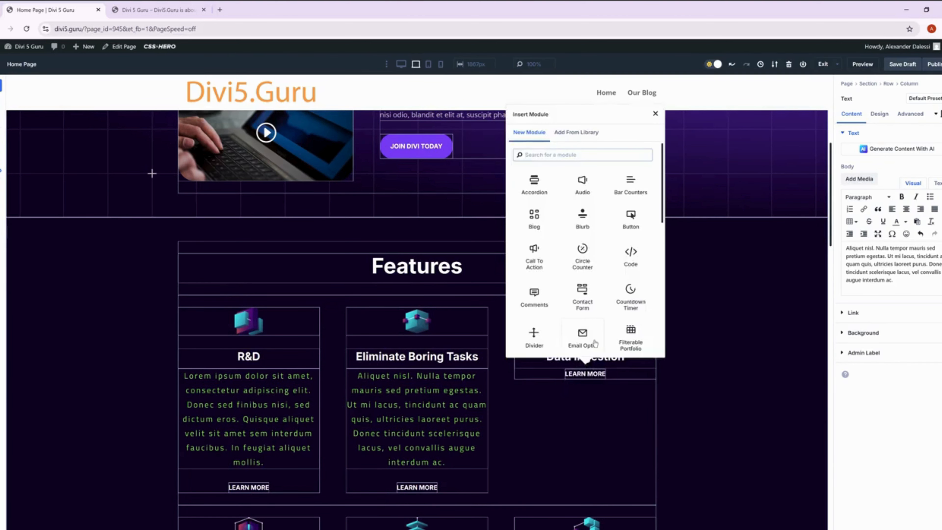
scroll(594, 344, "down", 8)
left_click(631, 291)
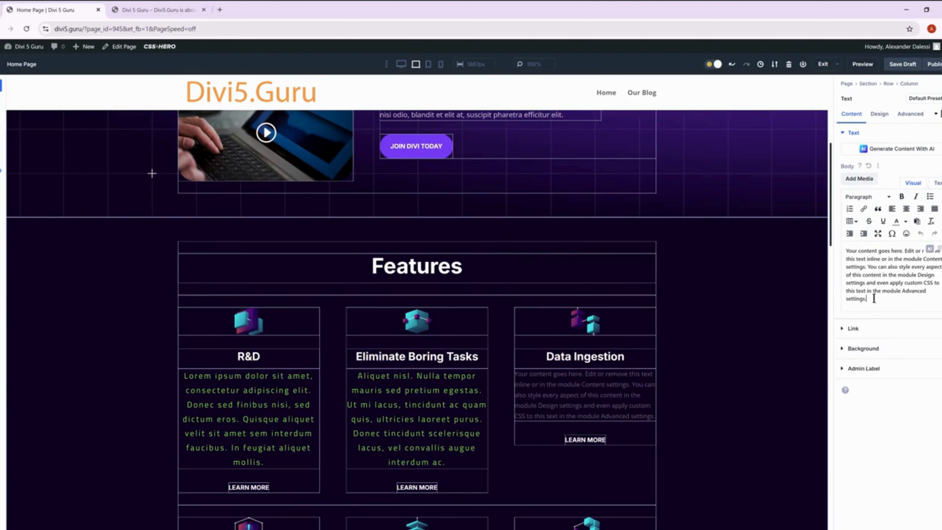
Replace the placeholder body of the new Data Ingestion text module with the copied paragraph.
left_click_drag(871, 300, 824, 253)
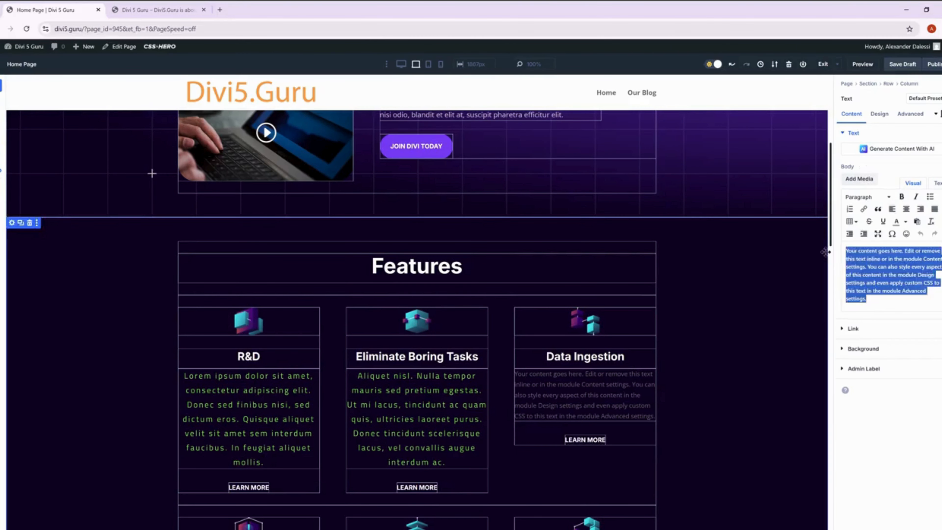
key("ctrl+v")
scroll(691, 378, "down", 3)
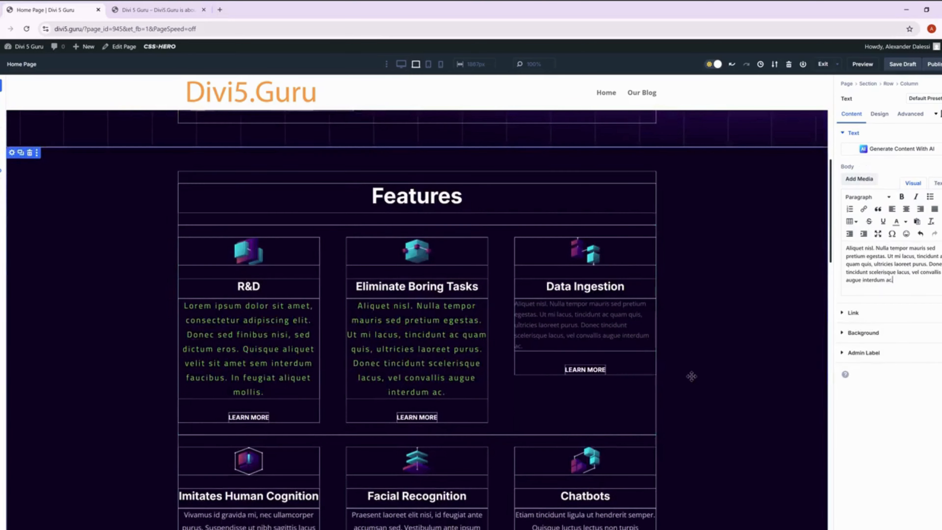
key("ctrl+z")
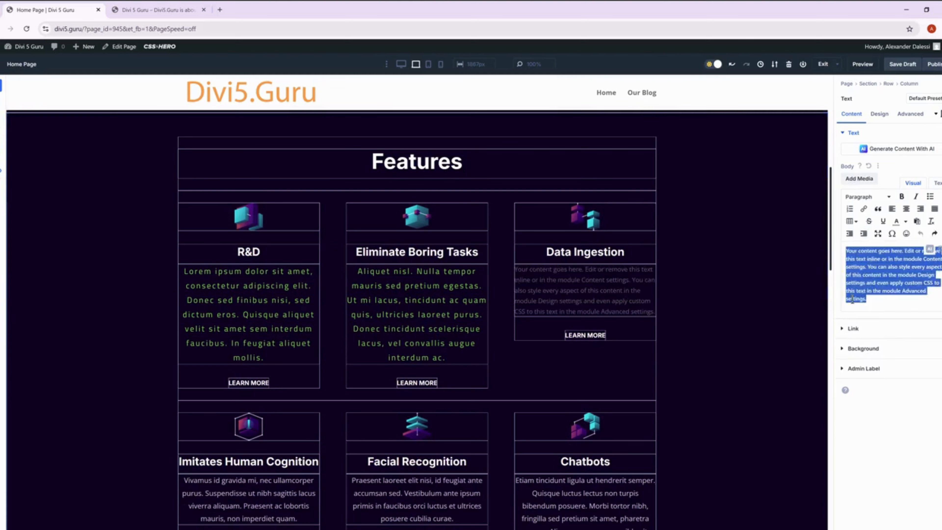
key("ctrl+shift+z")
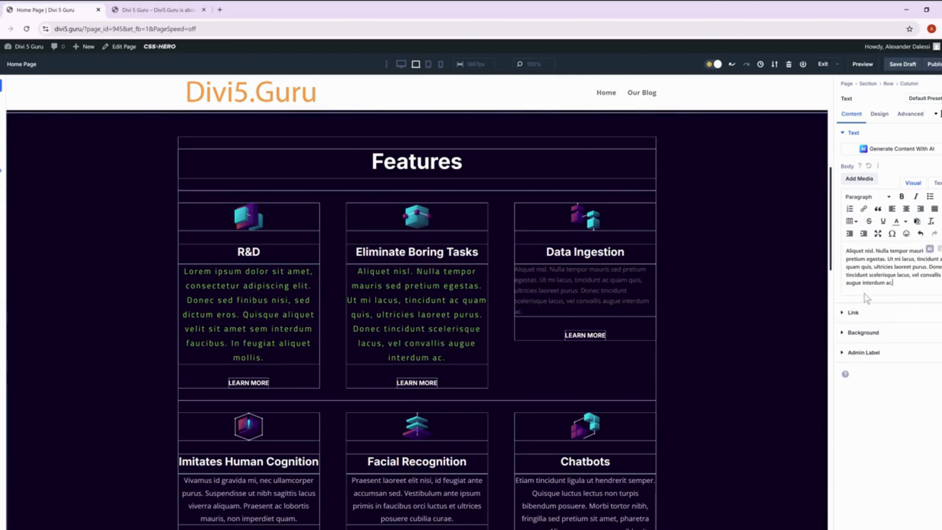
Apply the Text 3 preset to the Text option group of the Data Ingestion text module.
left_click(887, 115)
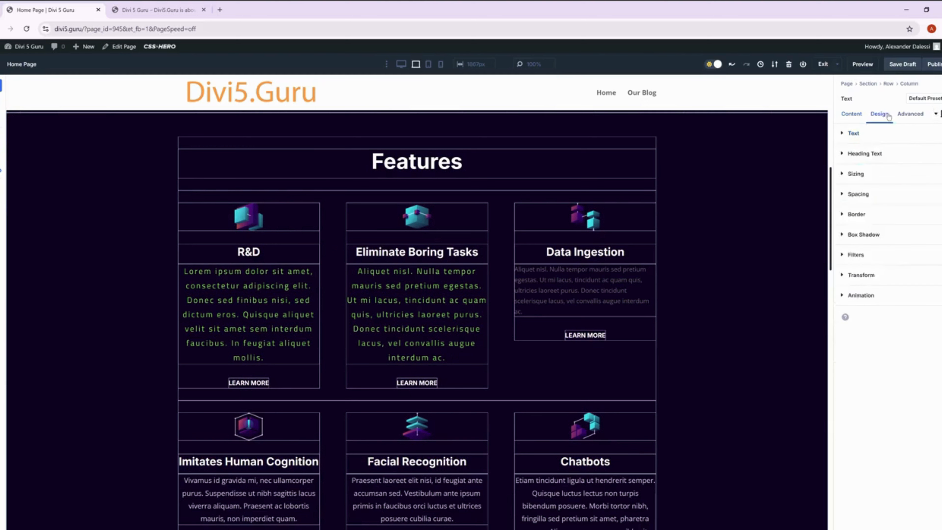
left_click(853, 133)
left_click(940, 133)
left_click(941, 134)
left_click(879, 205)
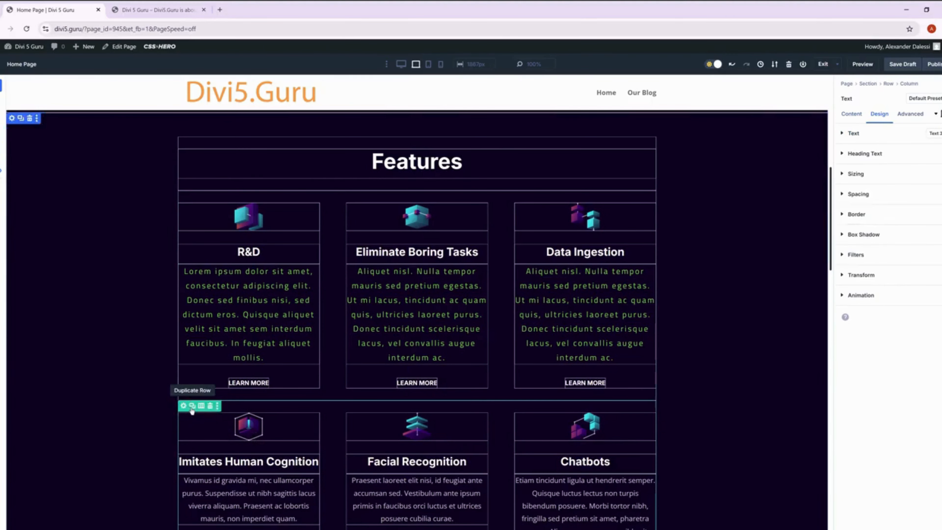
Disable the second features row, starting with Imitates Human Cognition, on phone, tablet and desktop.
left_click(184, 406)
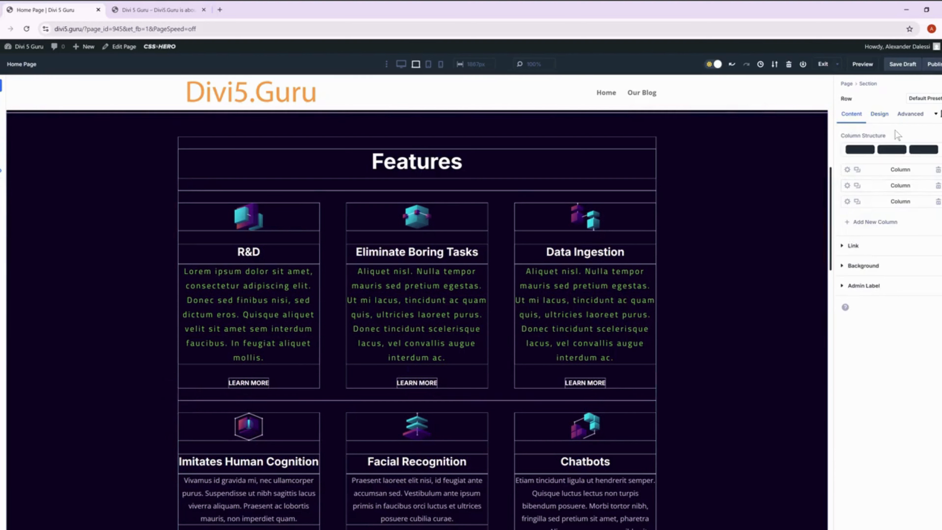
left_click(909, 114)
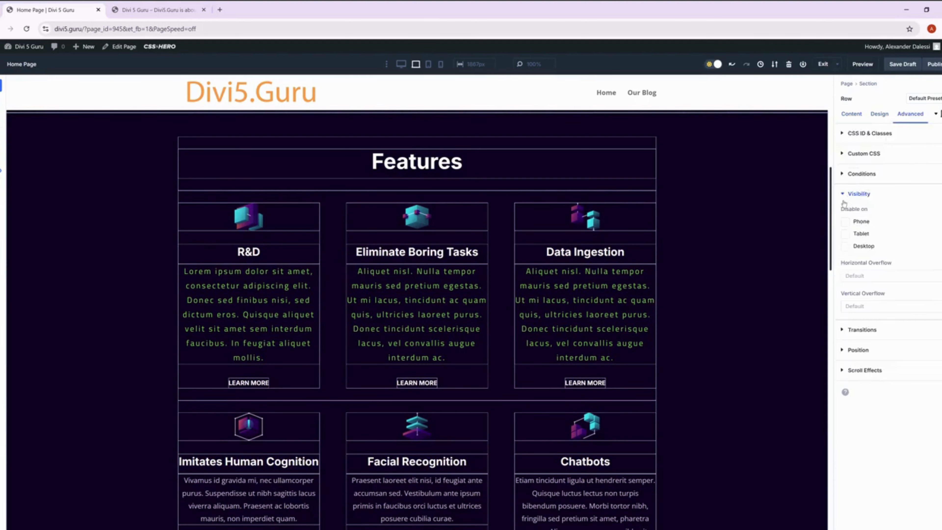
left_click(845, 222)
left_click(845, 234)
left_click(845, 247)
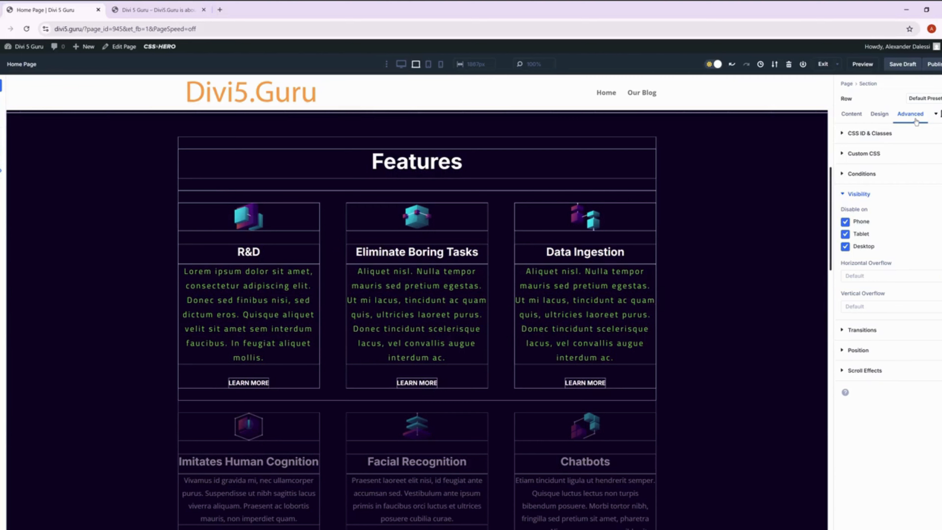
Disable the footer section with the Quick Links, About, Site Info and Contact columns on phone, tablet and desktop.
left_click(776, 209)
scroll(776, 210, "up", 4)
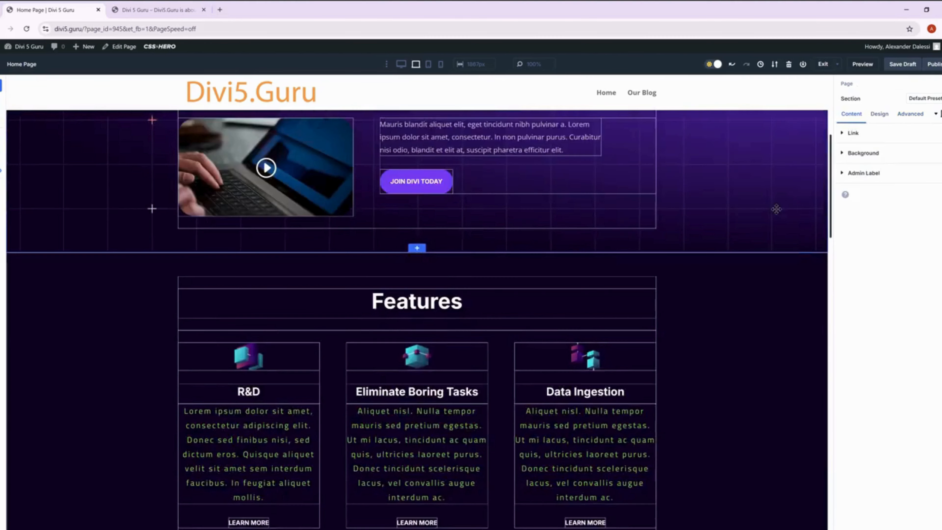
scroll(776, 209, "up", 6)
left_click(159, 10)
scroll(520, 267, "down", 7)
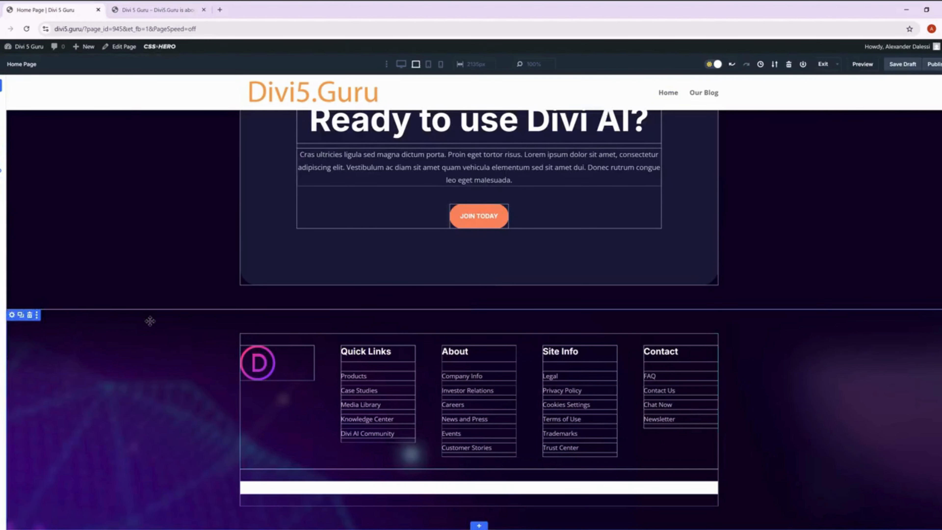
left_click(12, 315)
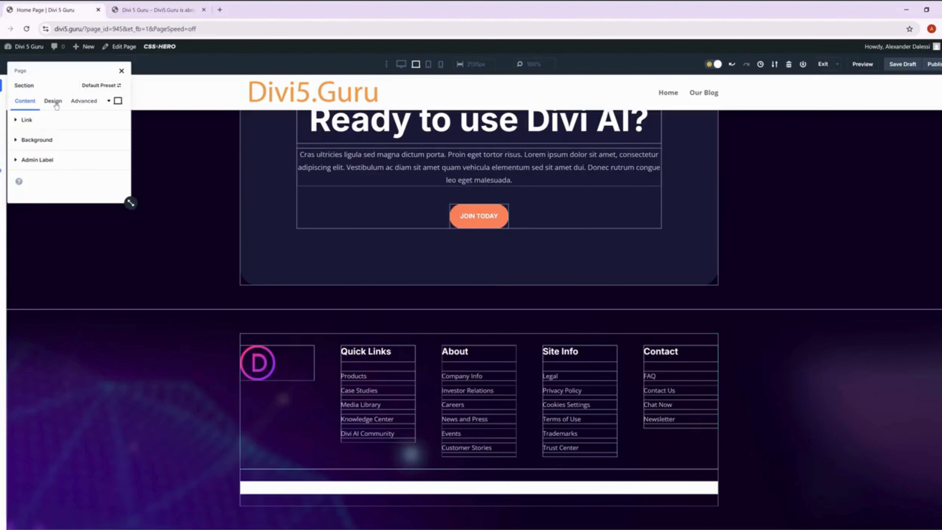
left_click(83, 103)
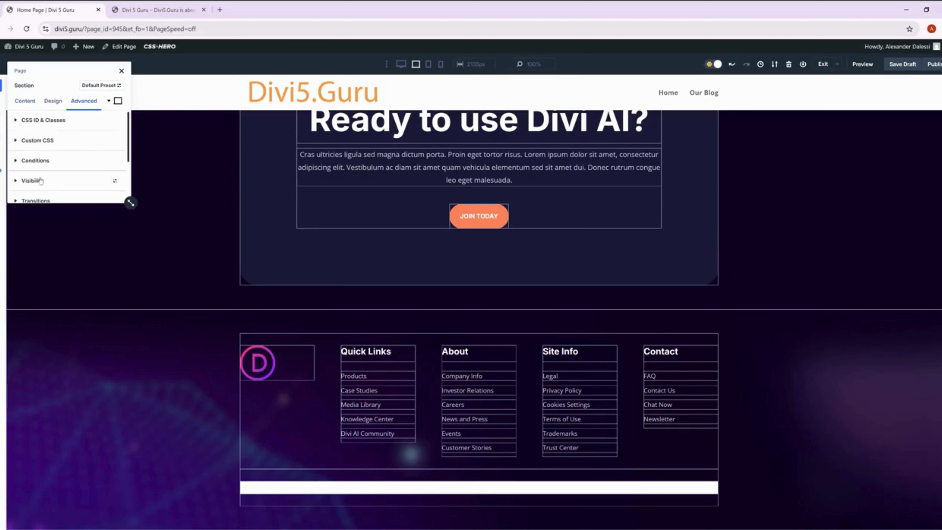
left_click(33, 180)
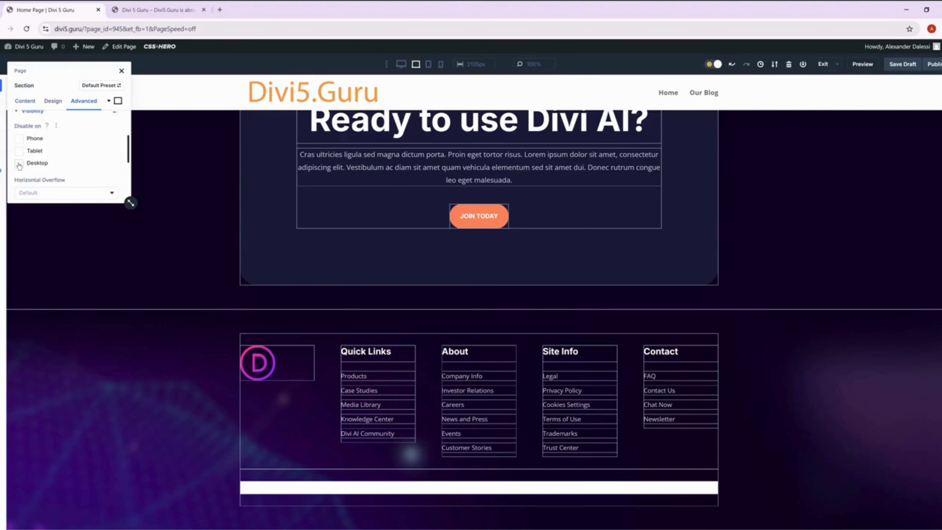
left_click(19, 166)
scroll(52, 155, "up", 3)
scroll(52, 155, "down", 1)
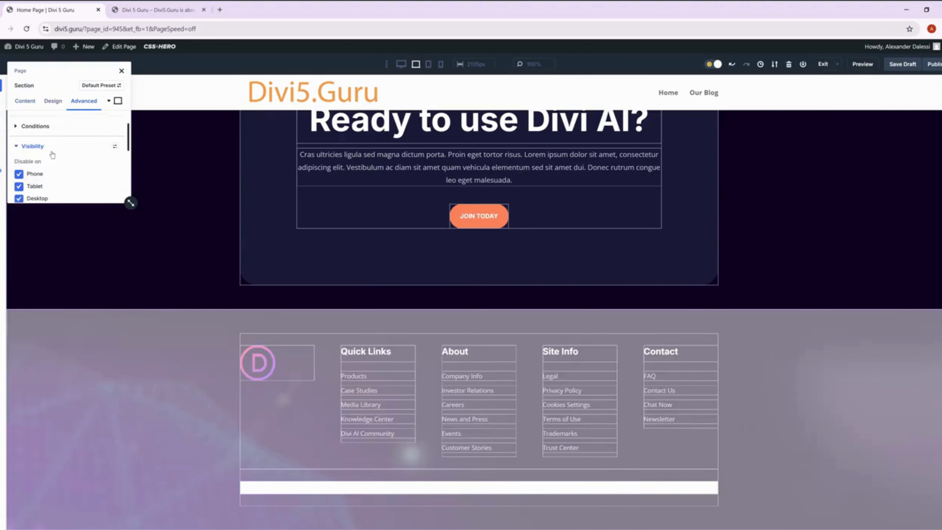
left_click(42, 150)
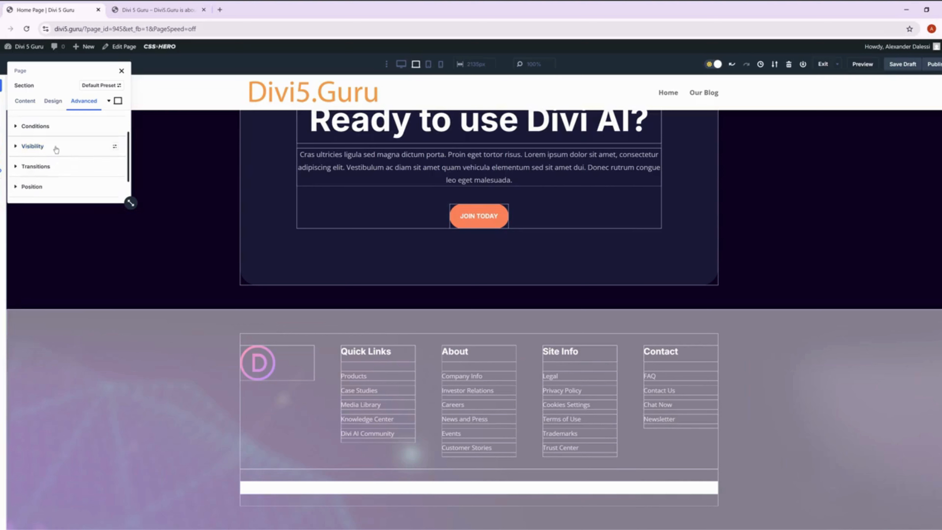
scroll(61, 153, "down", 1)
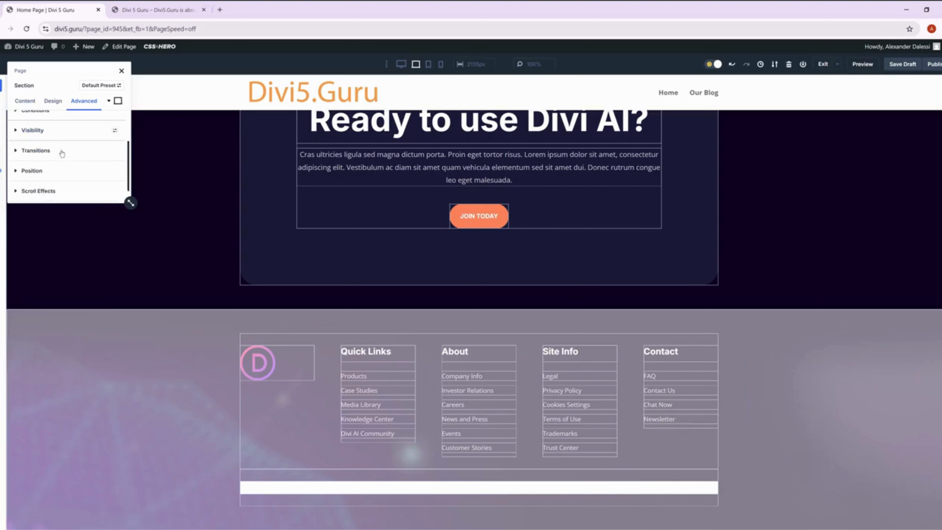
scroll(62, 156, "up", 3)
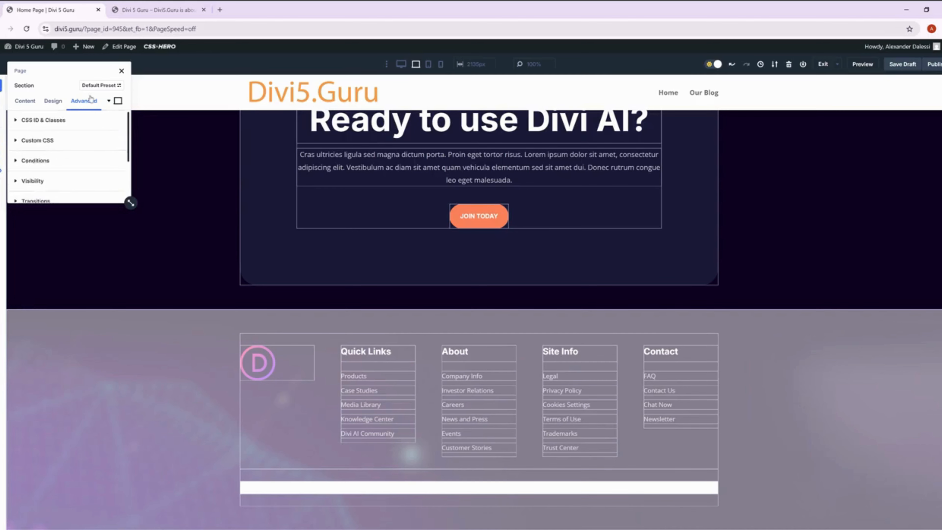
left_click(121, 71)
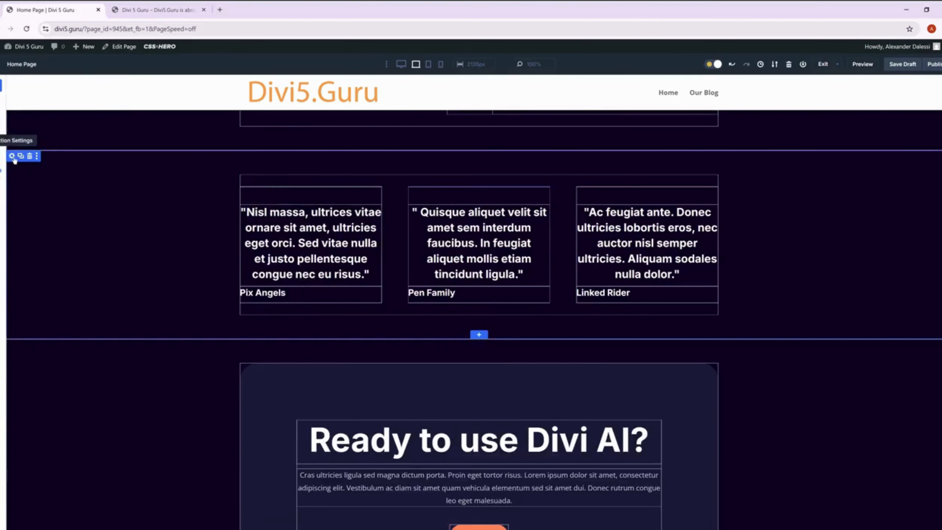
Disable the section with the three testimonial quotes on phone, tablet and desktop.
left_click(13, 158)
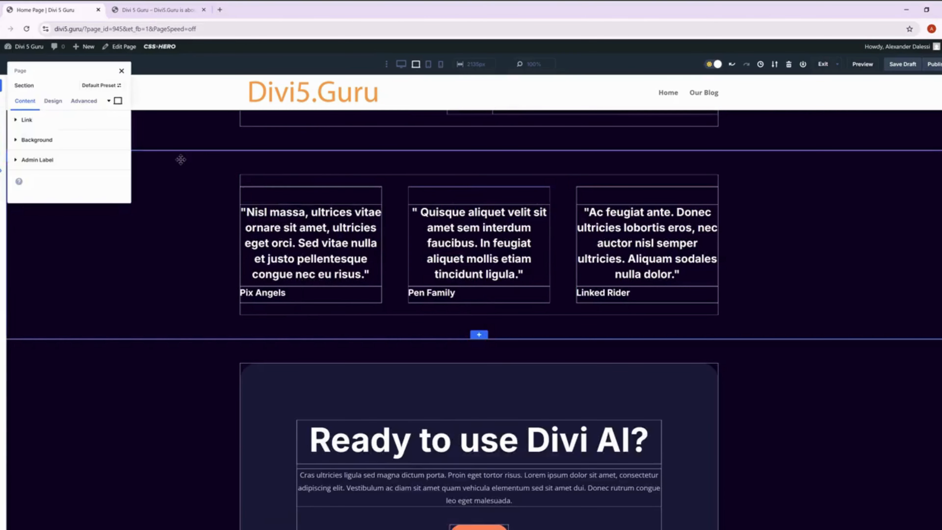
left_click(83, 101)
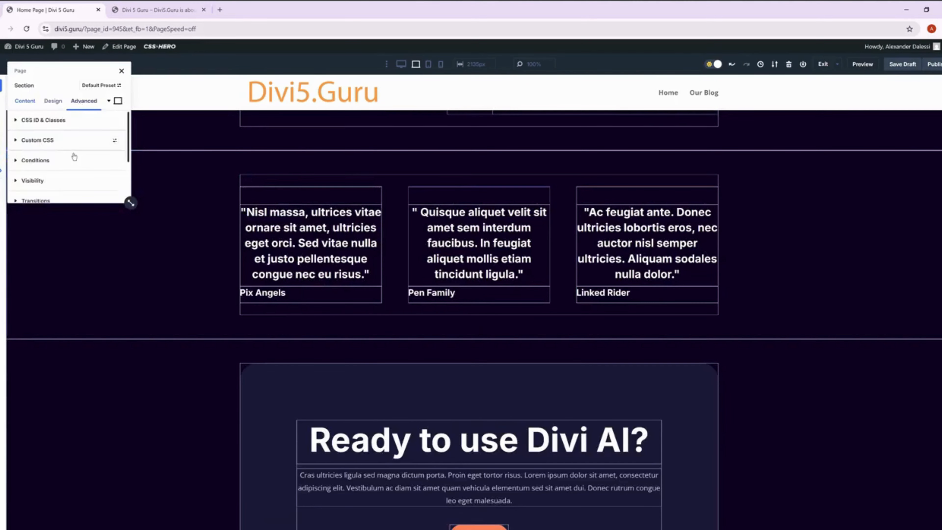
left_click(56, 182)
scroll(52, 178, "down", 1)
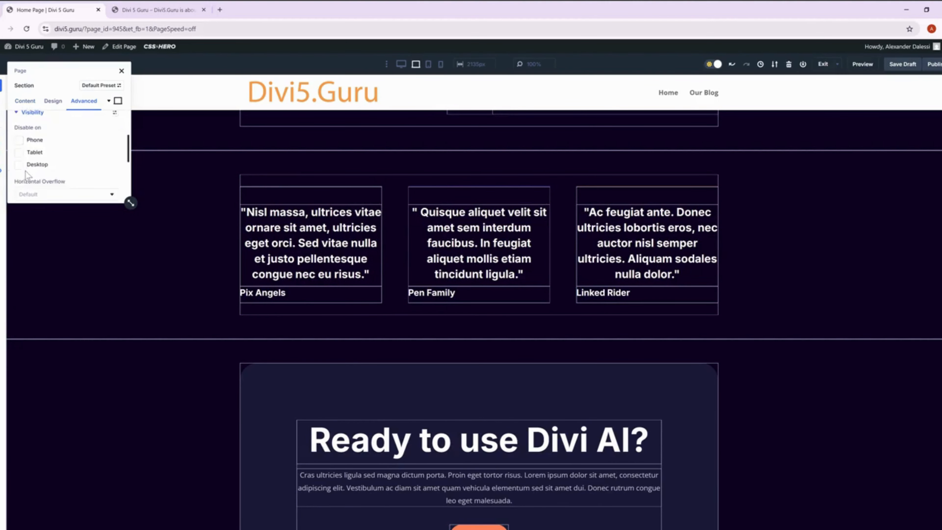
left_click(19, 164)
left_click(19, 152)
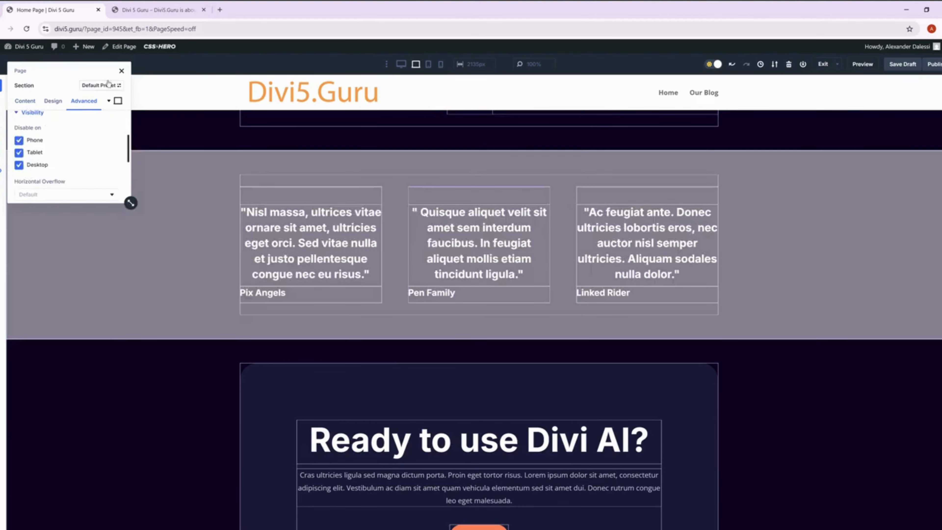
left_click(121, 70)
Check the hero of the published home page, and change the builder page's hero button text to "Contact Us".
scroll(202, 206, "up", 8)
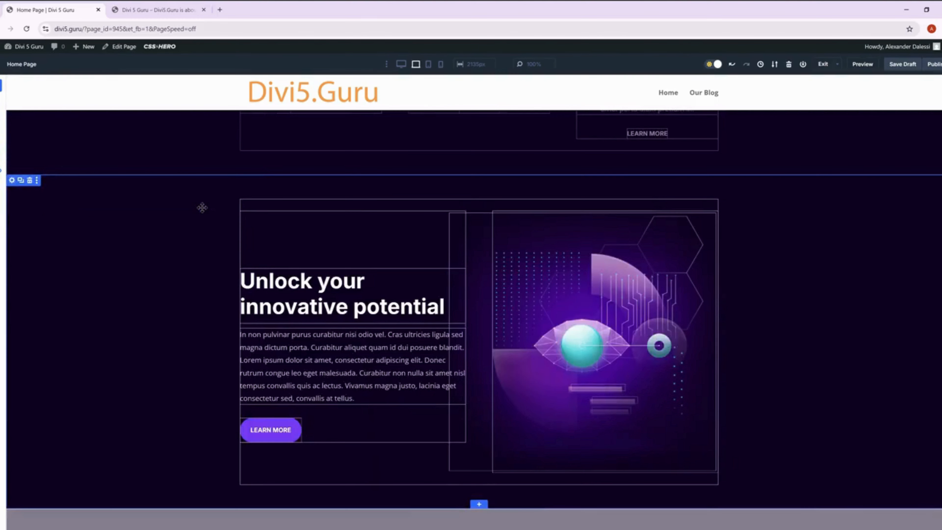
scroll(411, 288, "up", 10)
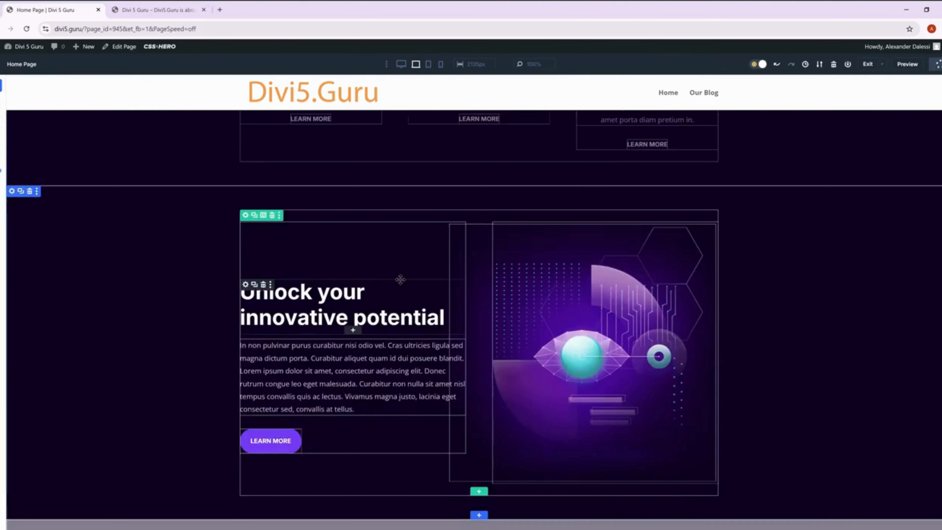
left_click(150, 11)
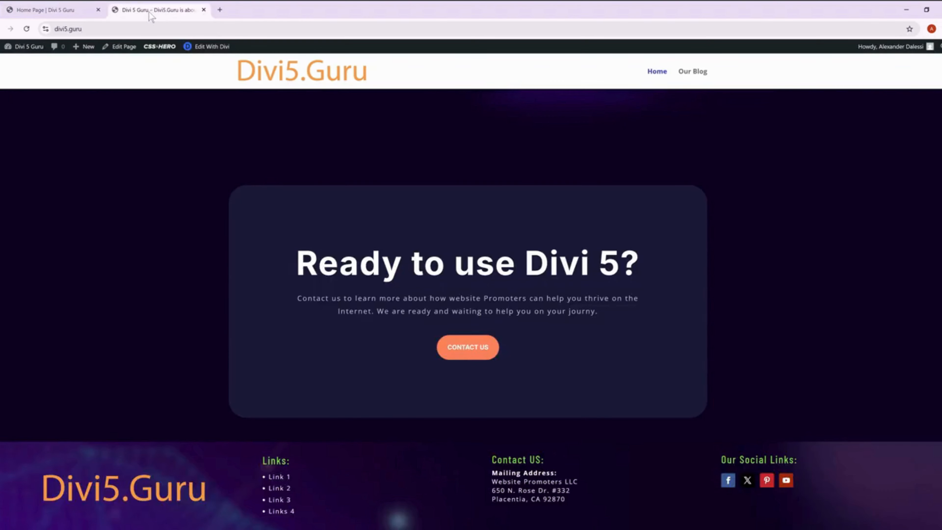
scroll(434, 226, "up", 2)
scroll(433, 223, "up", 5)
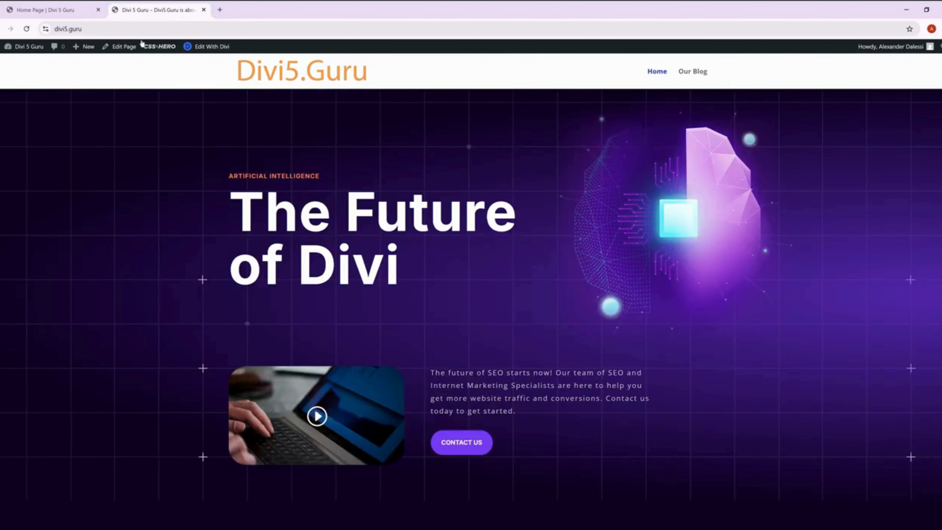
left_click(71, 11)
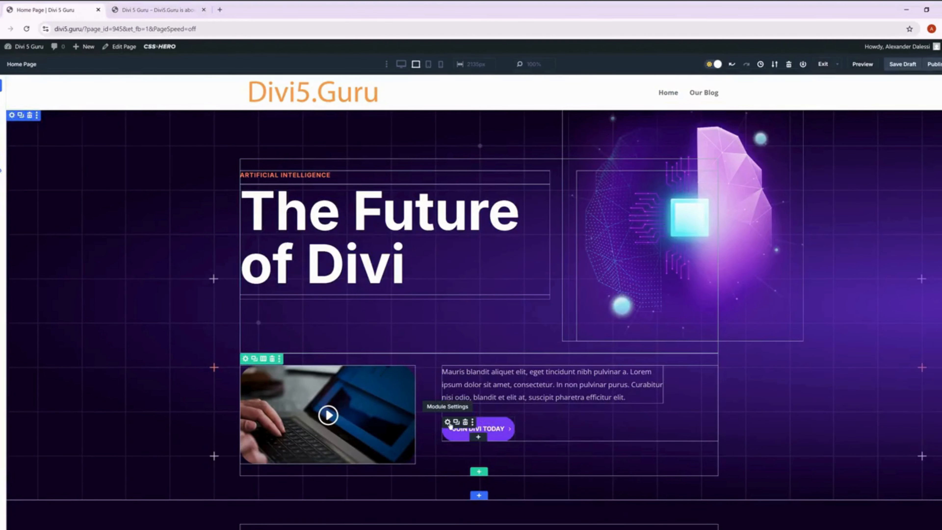
left_click(447, 422)
double_click(59, 166)
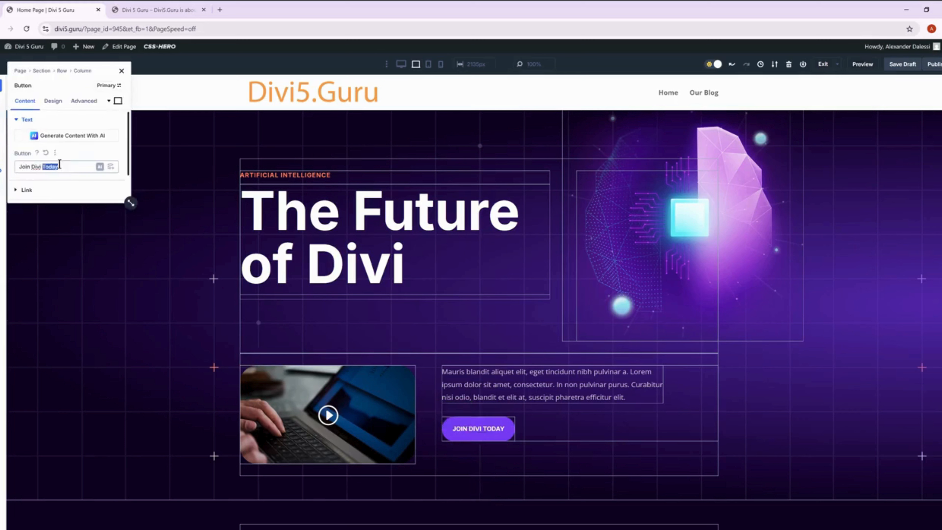
triple_click(60, 165)
type("Contact U")
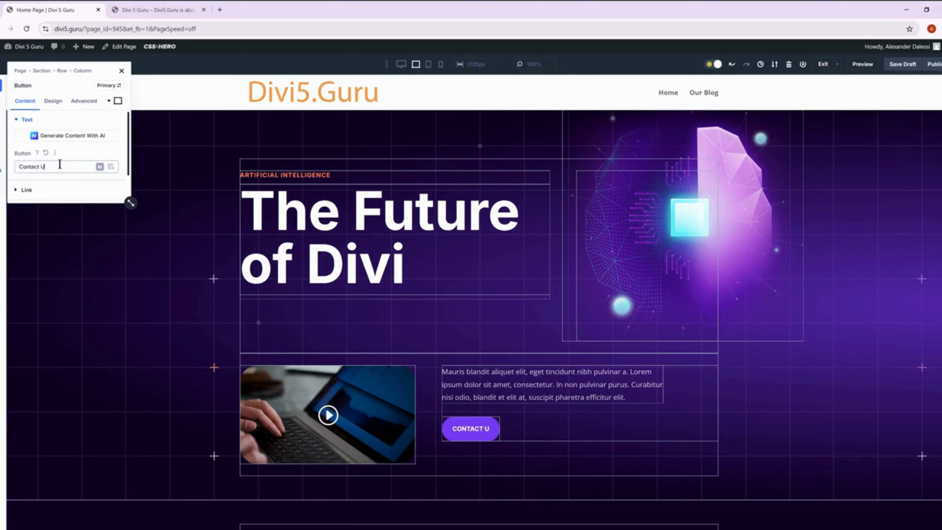
type("s")
left_click(27, 189)
scroll(44, 161, "down", 2)
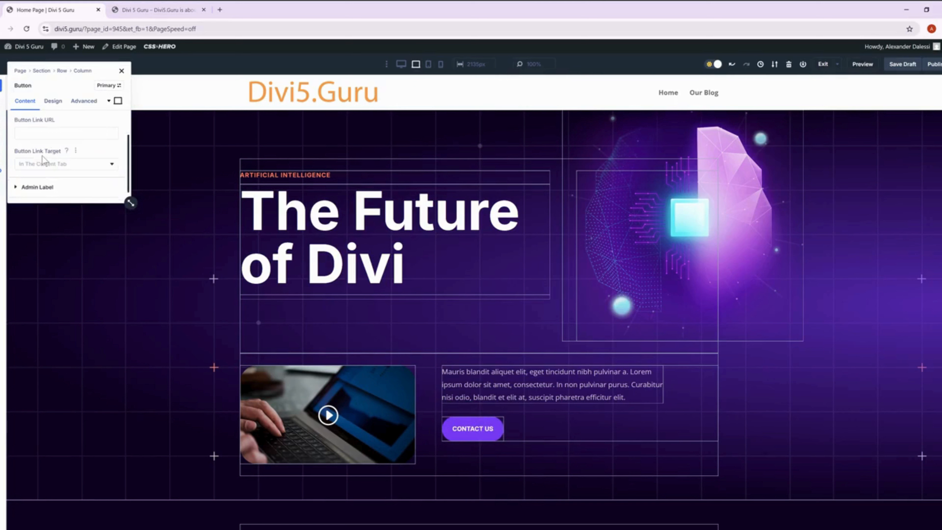
left_click(46, 164)
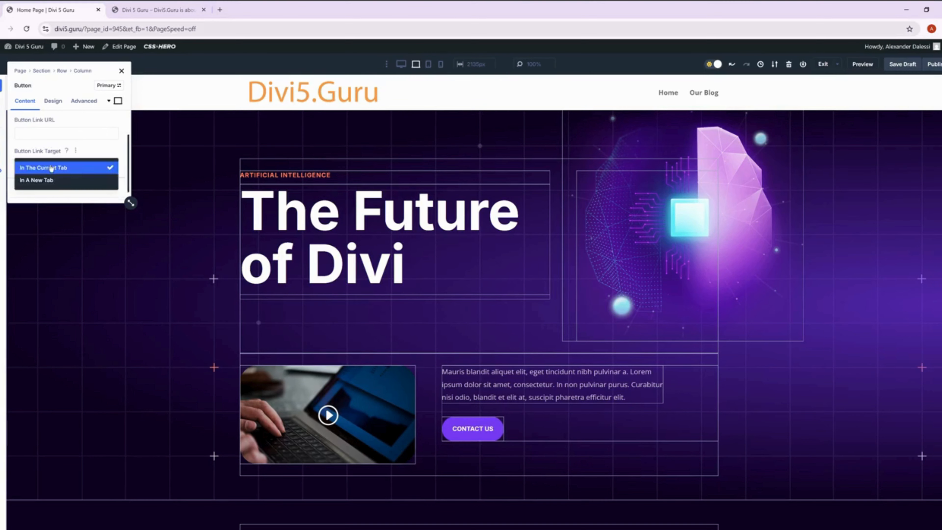
left_click(37, 180)
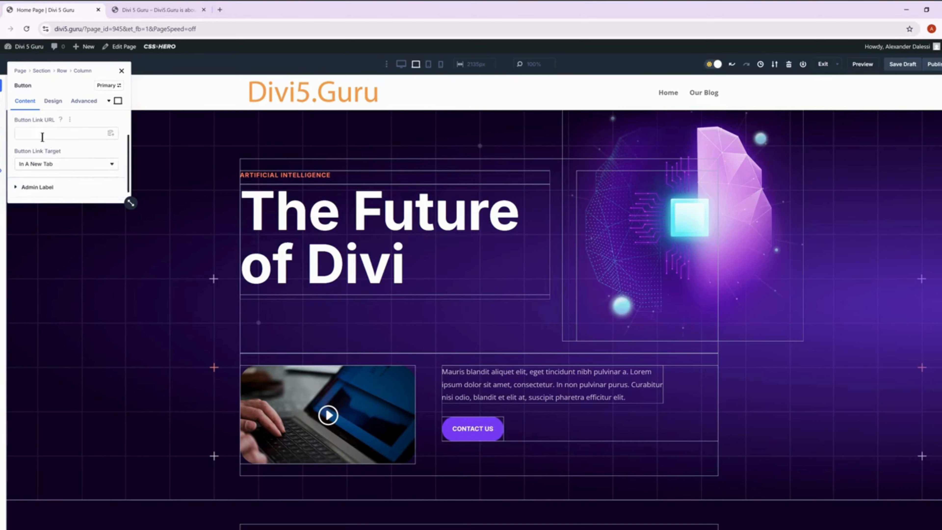
left_click(42, 138)
type("htts")
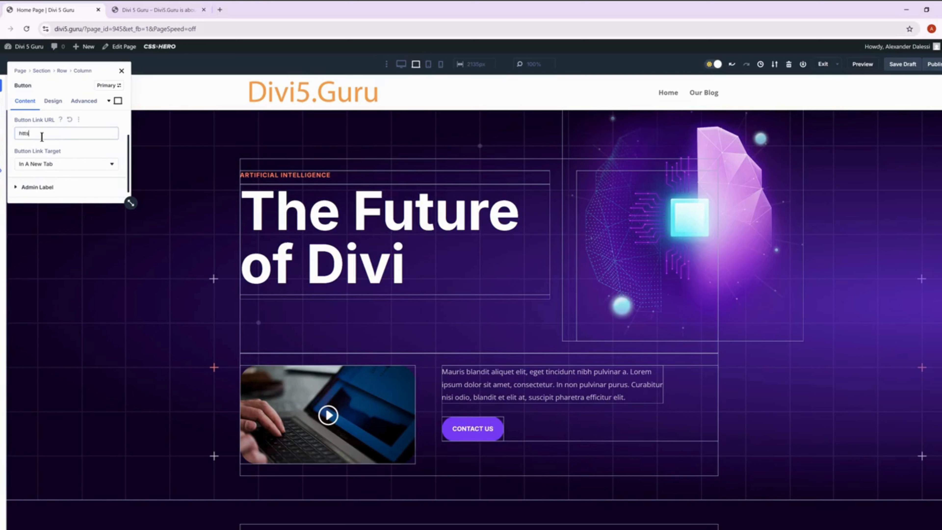
key("BackSpace")
type("ps://websitepromoters.com")
scroll(61, 138, "up", 1)
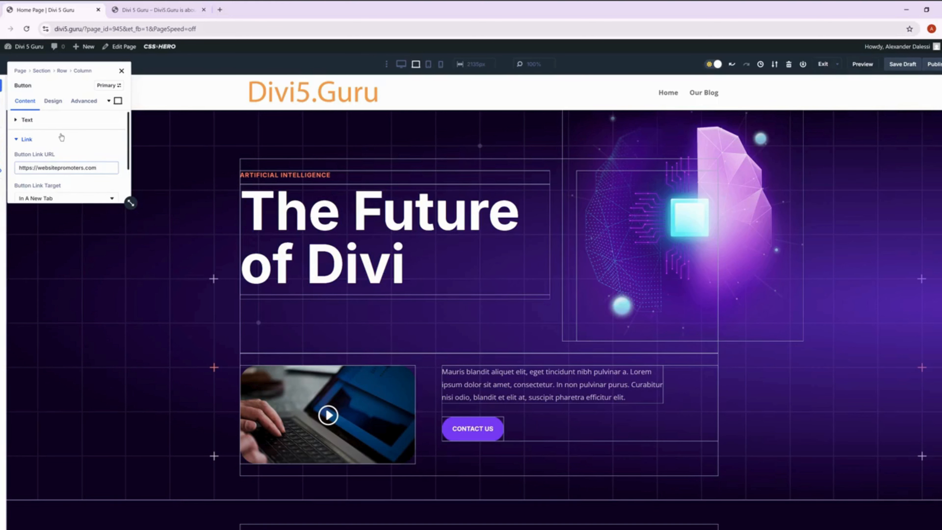
left_click(62, 138)
left_click(121, 71)
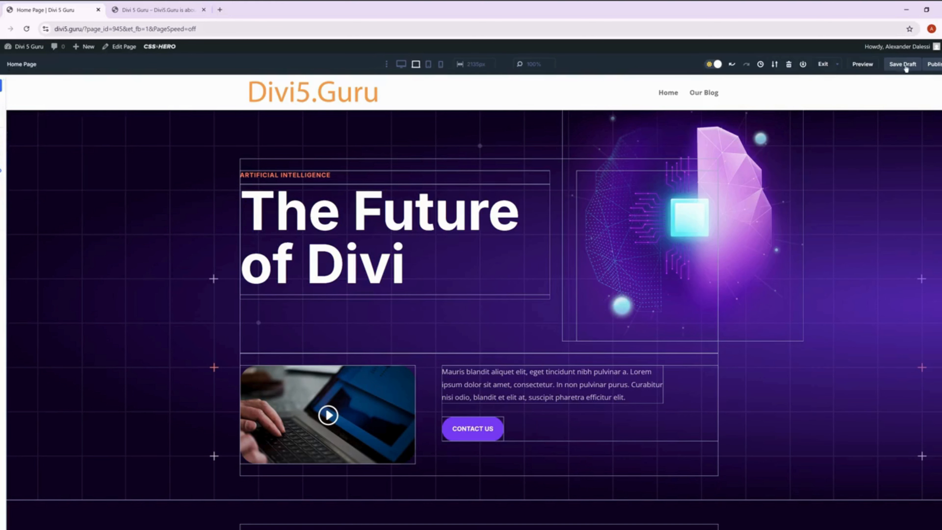
Replace the R&D heading in the Features section with "Web Design", copied from the published home page.
scroll(472, 299, "down", 4)
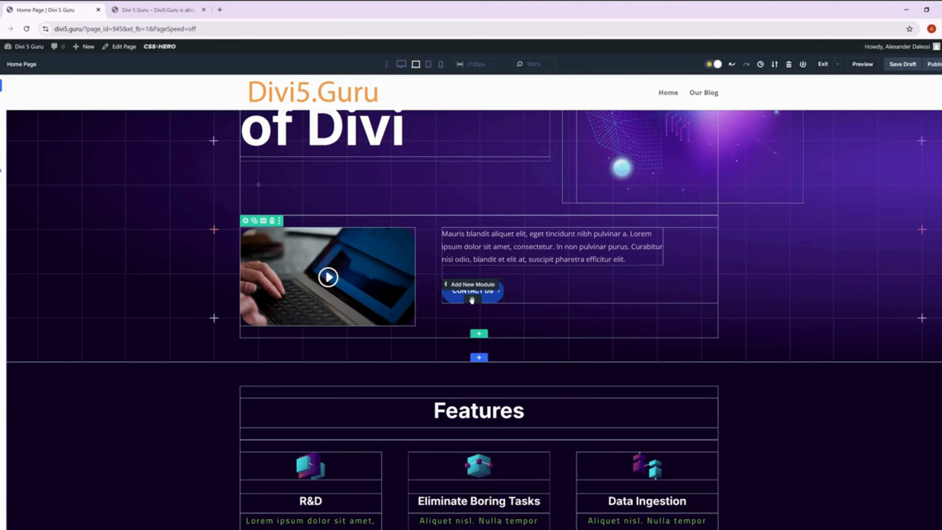
scroll(472, 300, "down", 6)
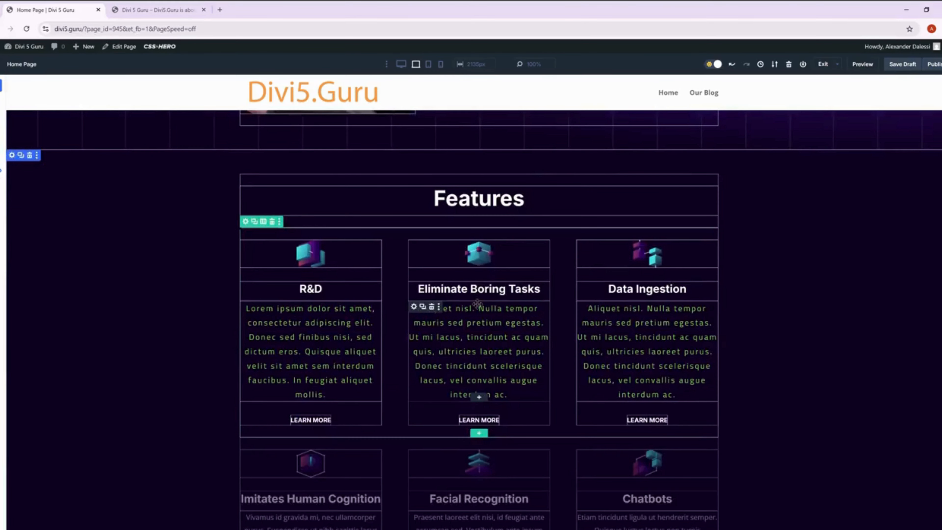
key("ctrl+Tab")
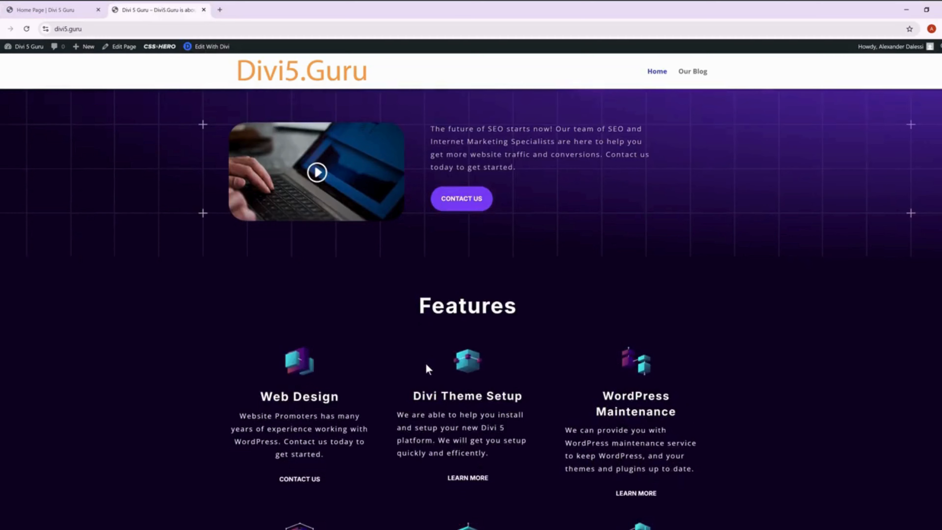
scroll(427, 367, "down", 1)
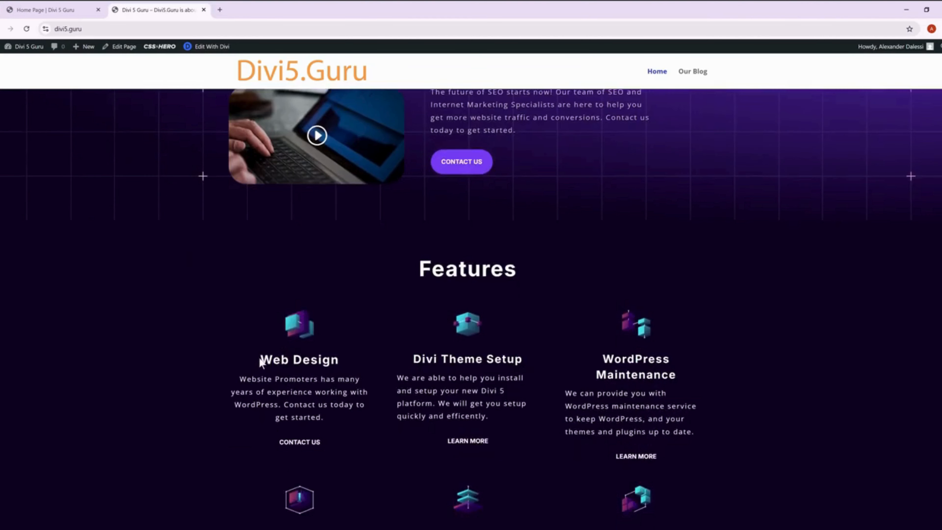
left_click_drag(259, 358, 338, 359)
key("ctrl+c")
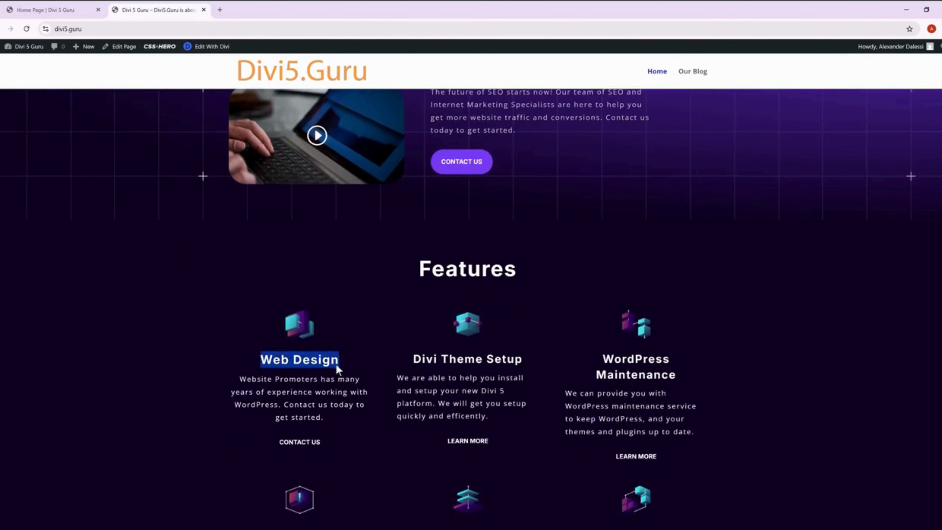
key("ctrl+shift+Tab")
key("BackSpace")
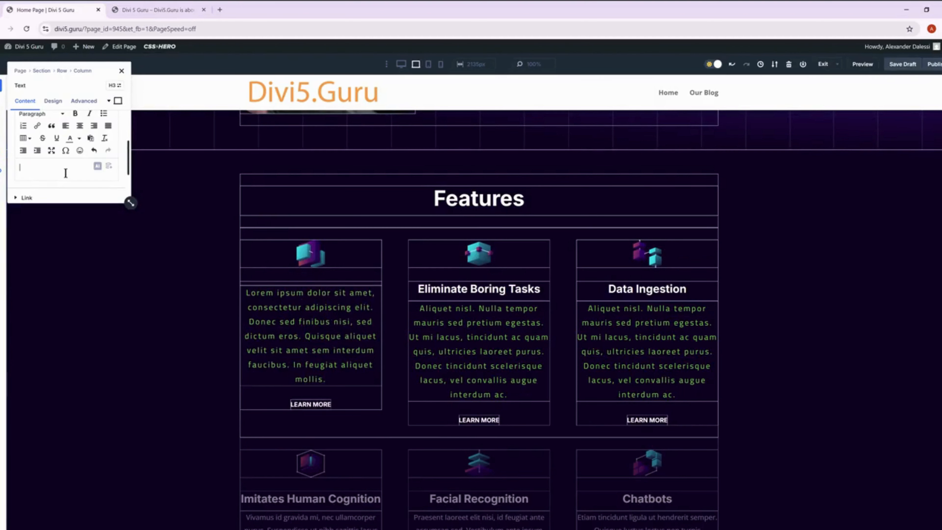
key("ctrl+v")
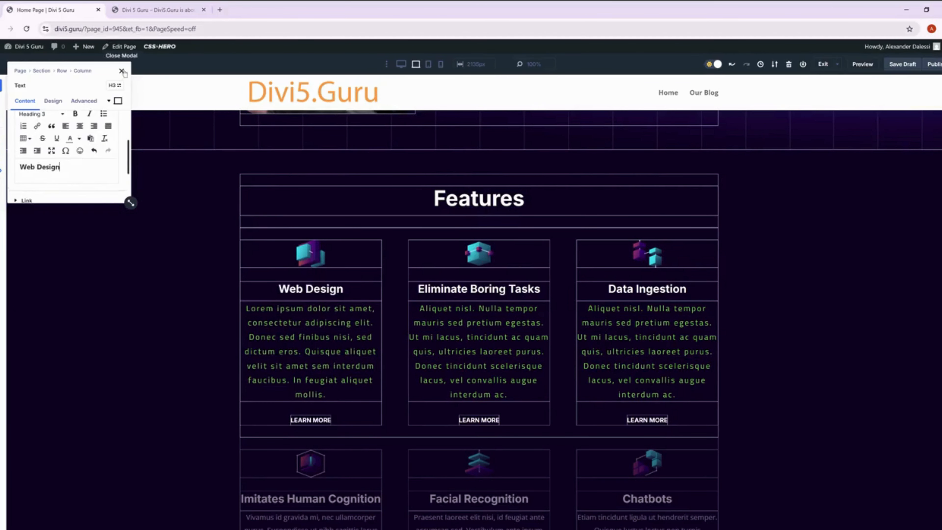
left_click(122, 71)
Replace the placeholder paragraph under Web Design with the "Website Promoters has many years of experience" text copied from the published home page.
mouse_move(246, 306)
key("ctrl+Tab")
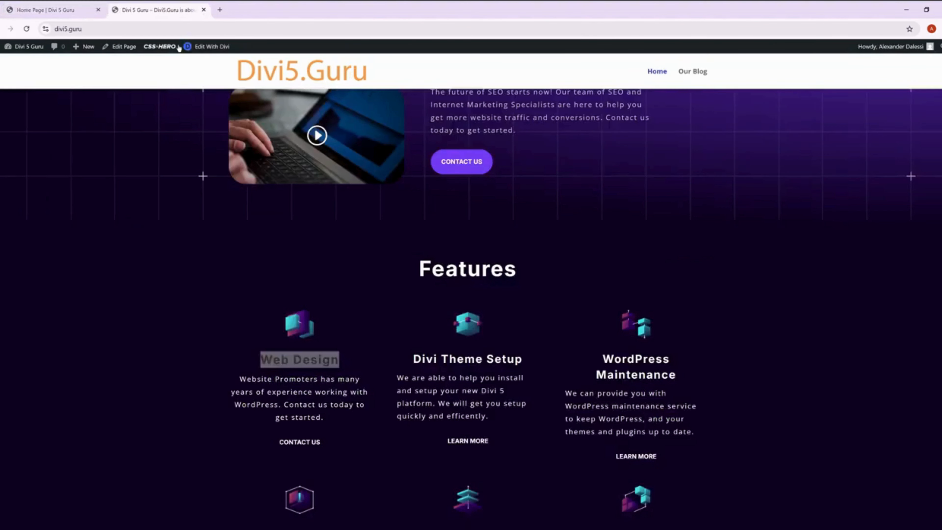
left_click_drag(241, 379, 329, 419)
key("ctrl+c")
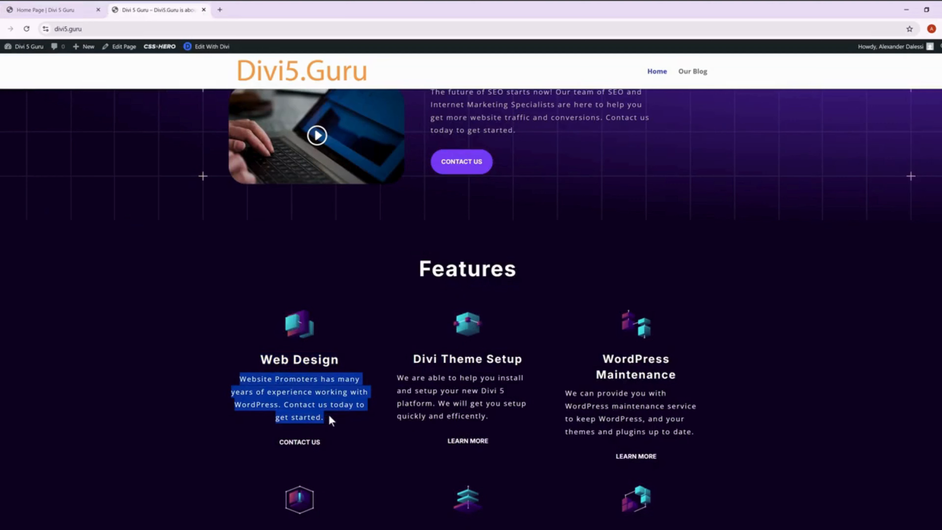
key("ctrl+shift+Tab")
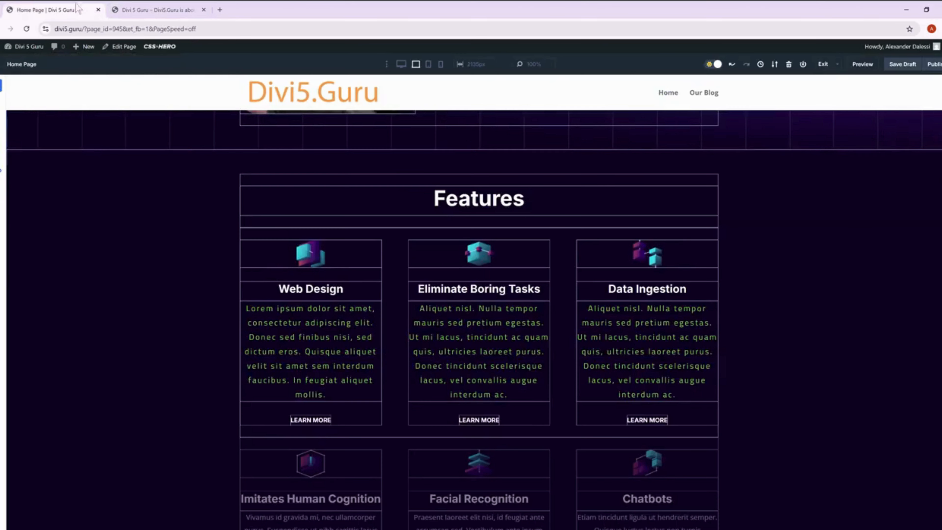
left_click(245, 306)
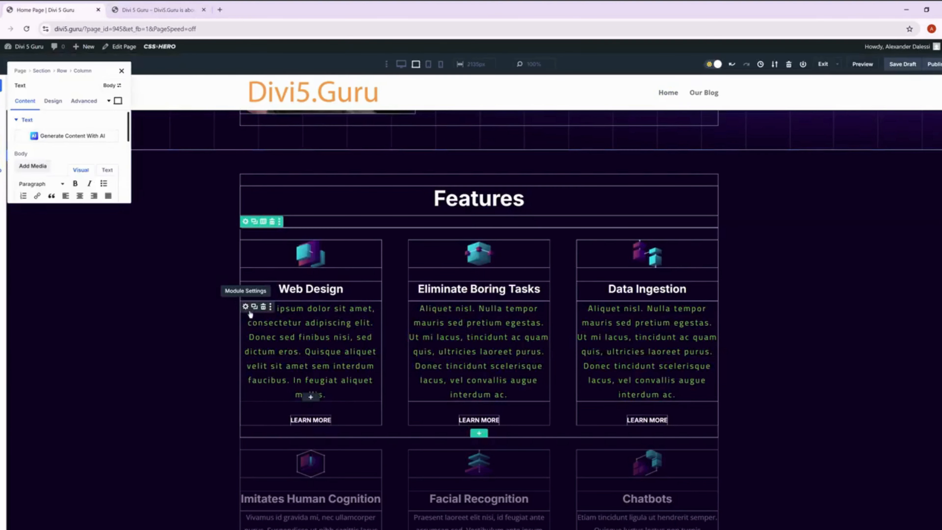
scroll(76, 184, "down", 3)
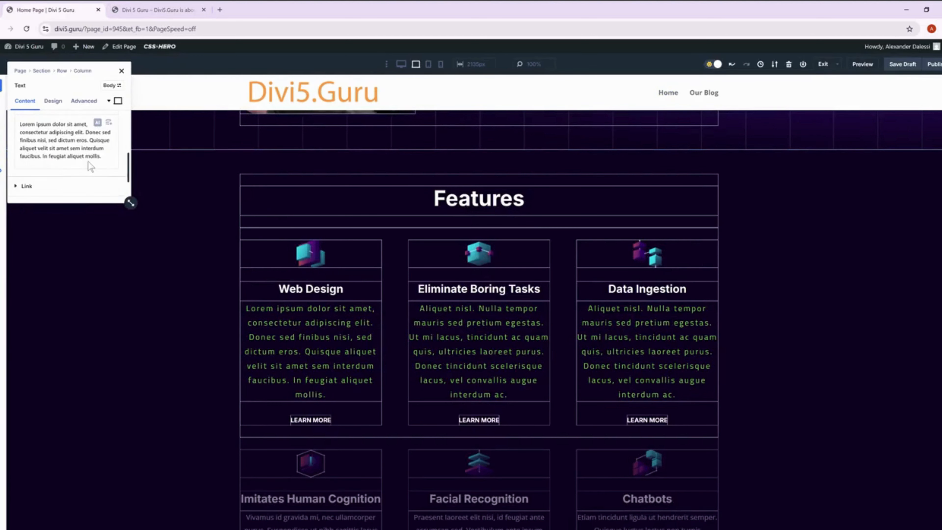
key("ctrl+a")
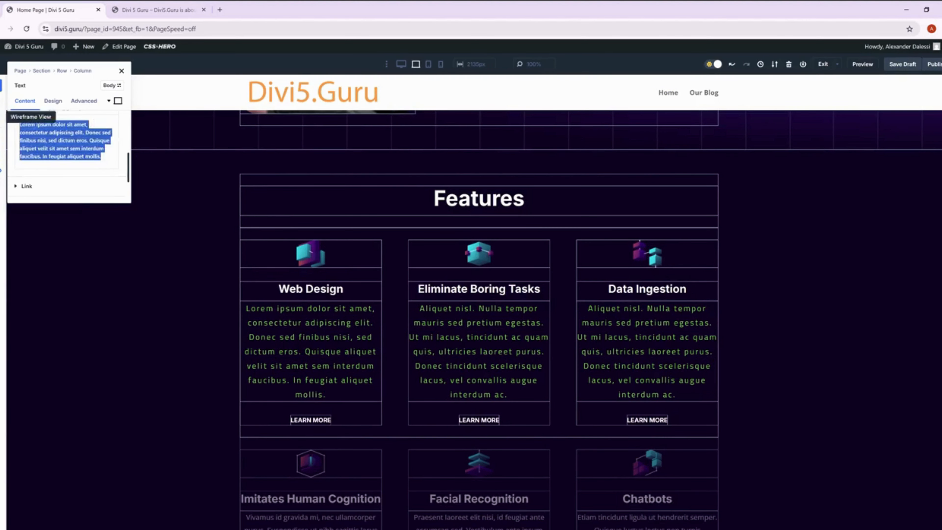
key("ctrl+v")
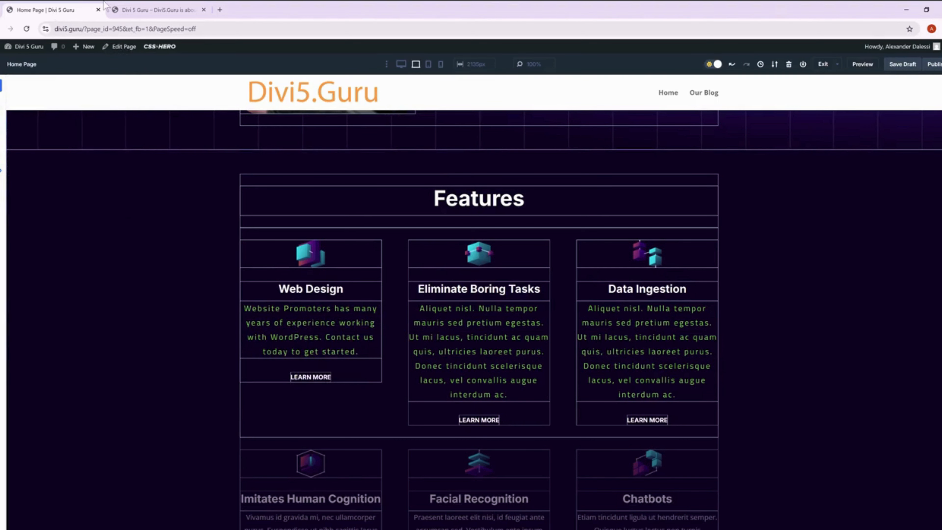
Replace the Eliminate Boring Tasks heading with "Divi Theme Setup", copied from the published home page.
left_click(109, 8)
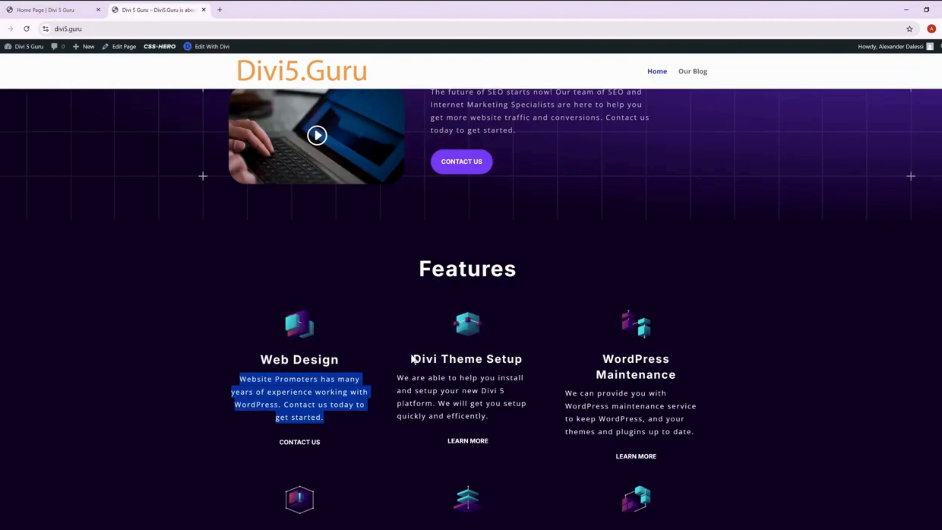
left_click_drag(412, 359, 519, 360)
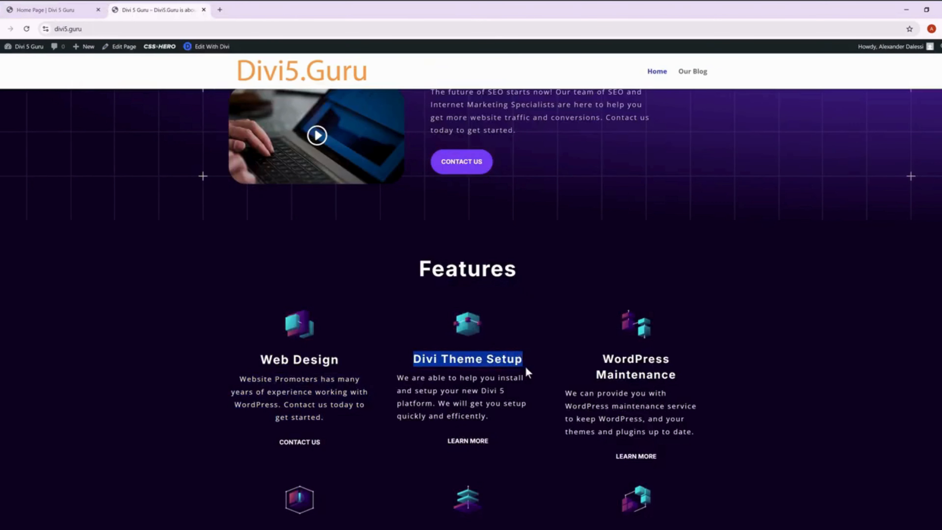
left_click(67, 10)
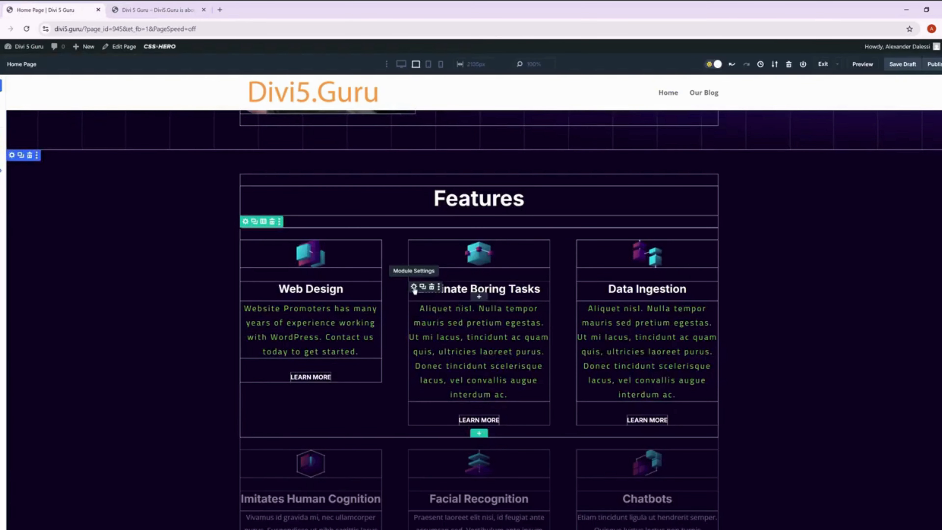
left_click(414, 288)
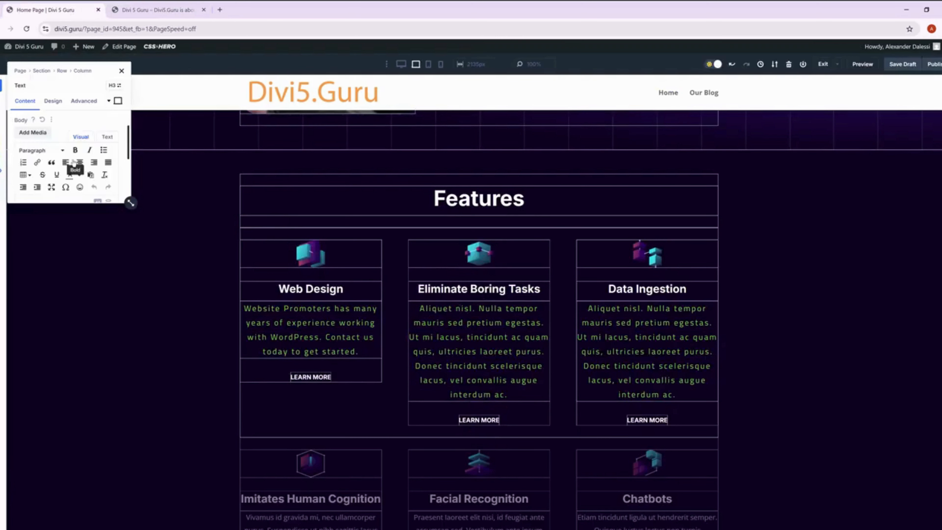
scroll(52, 192, "down", 1)
triple_click(53, 172)
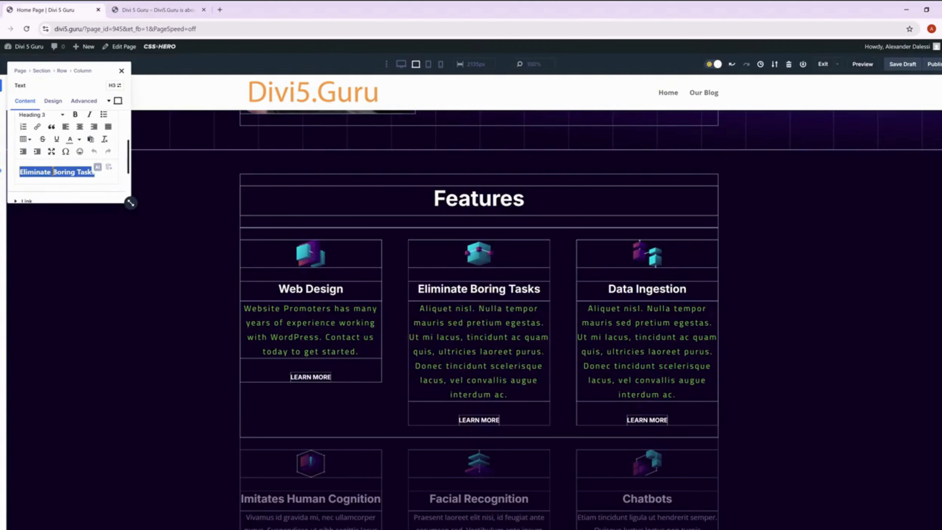
type("Divi Theme Setup")
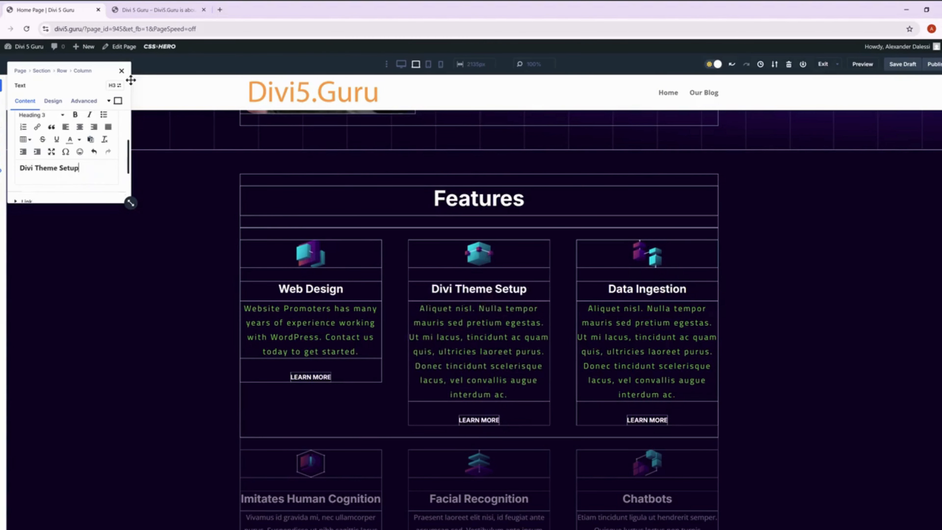
left_click(122, 71)
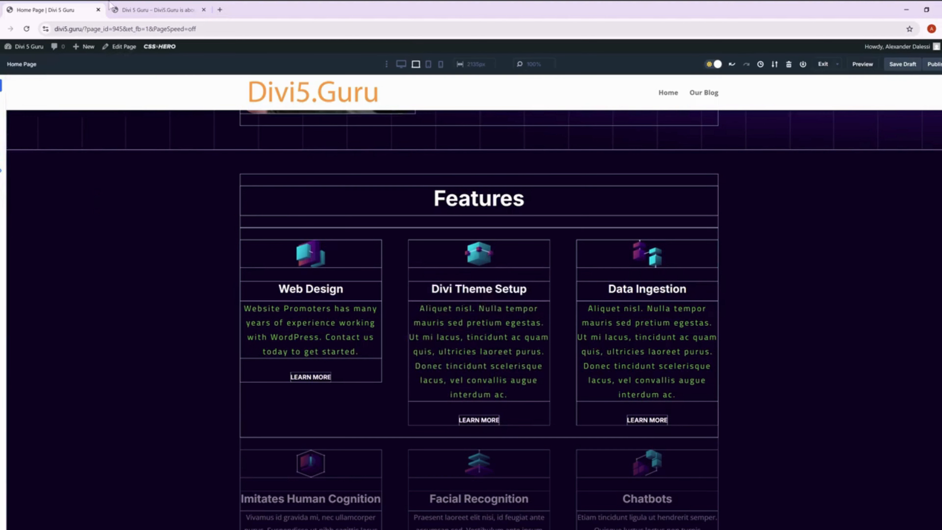
Replace the placeholder paragraph under Divi Theme Setup with its matching paragraph copied from the published home page.
left_click(134, 5)
left_click(493, 415)
left_click_drag(493, 415, 433, 390)
key("ctrl+c")
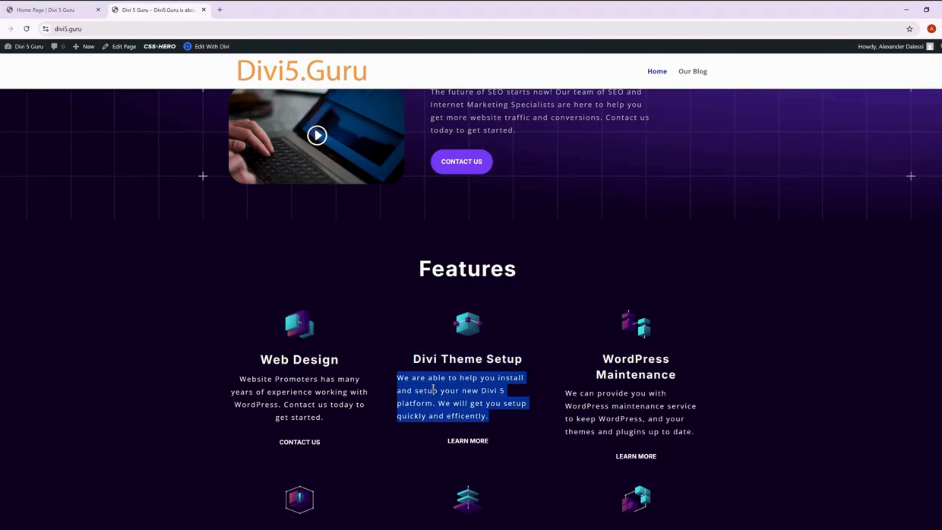
left_click(52, 10)
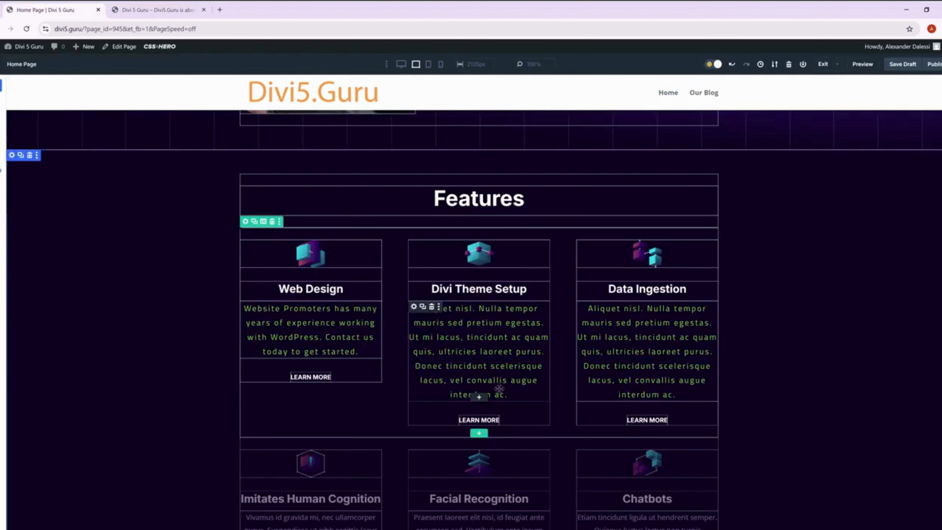
left_click(414, 307)
scroll(79, 177, "down", 3)
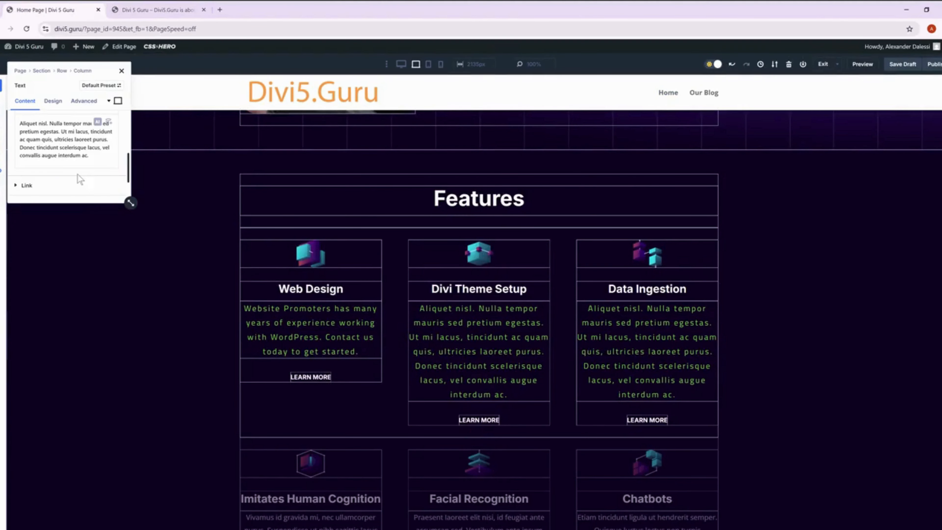
left_click_drag(88, 157, 20, 123)
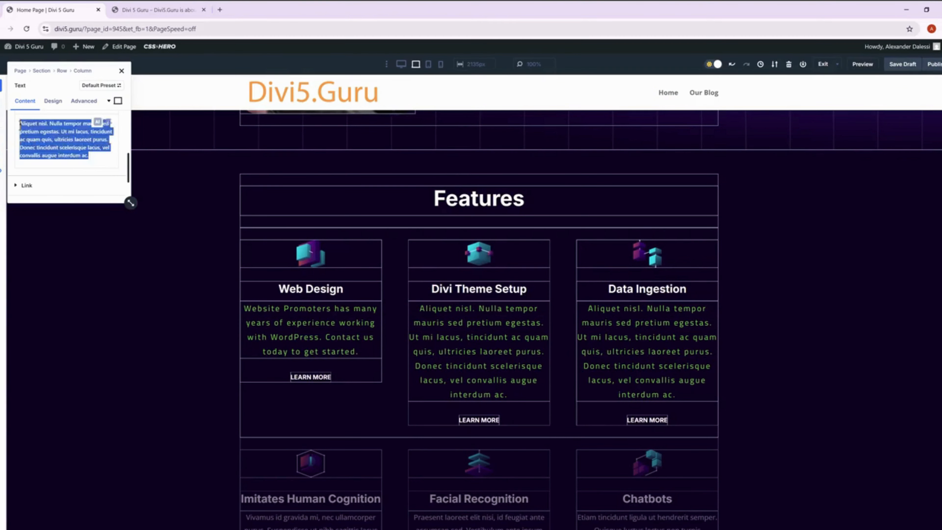
key("BackSpace")
key("ctrl+v")
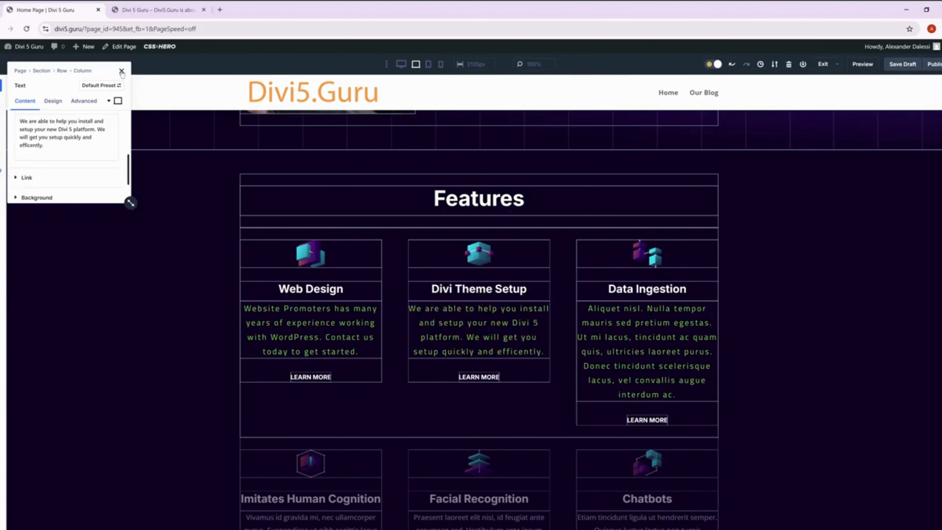
Replace the Data Ingestion heading with "WordPress Maintenance", copied from the published home page.
key("ctrl+Tab")
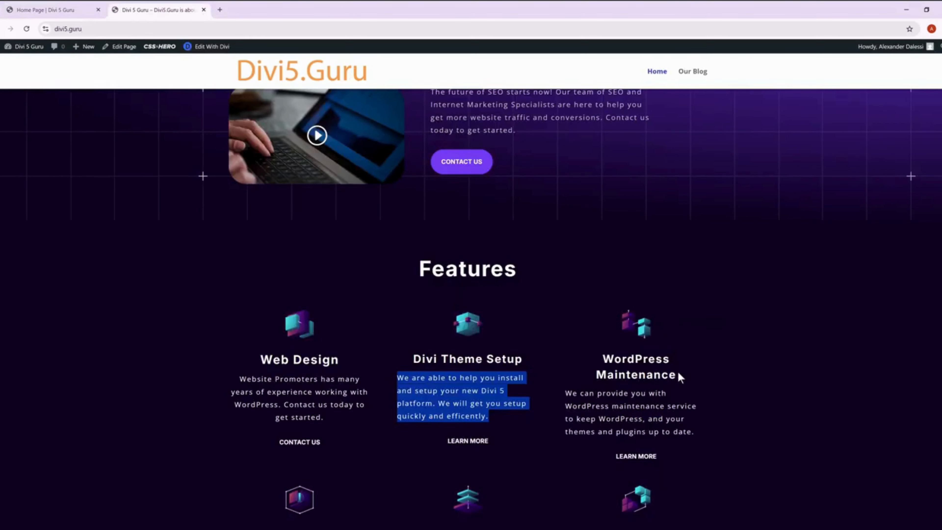
left_click_drag(680, 377, 605, 359)
key("ctrl+c")
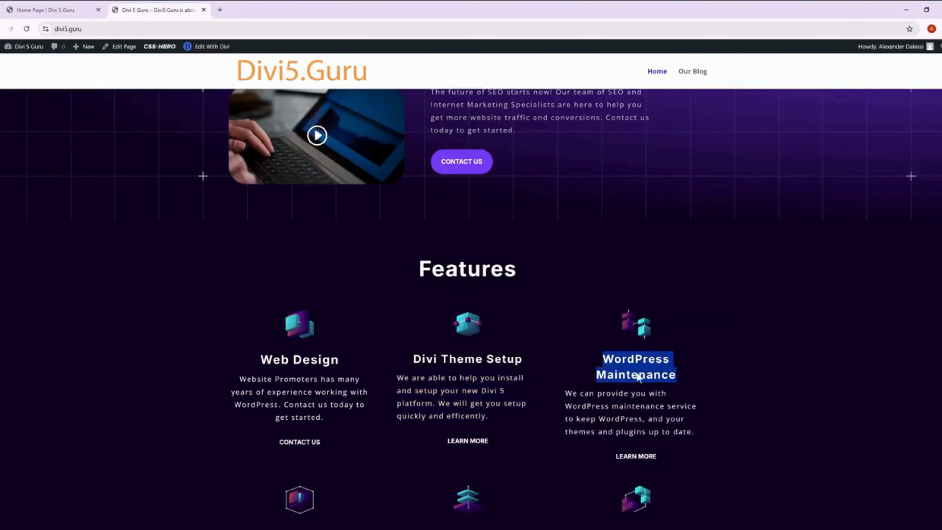
key("ctrl+Tab")
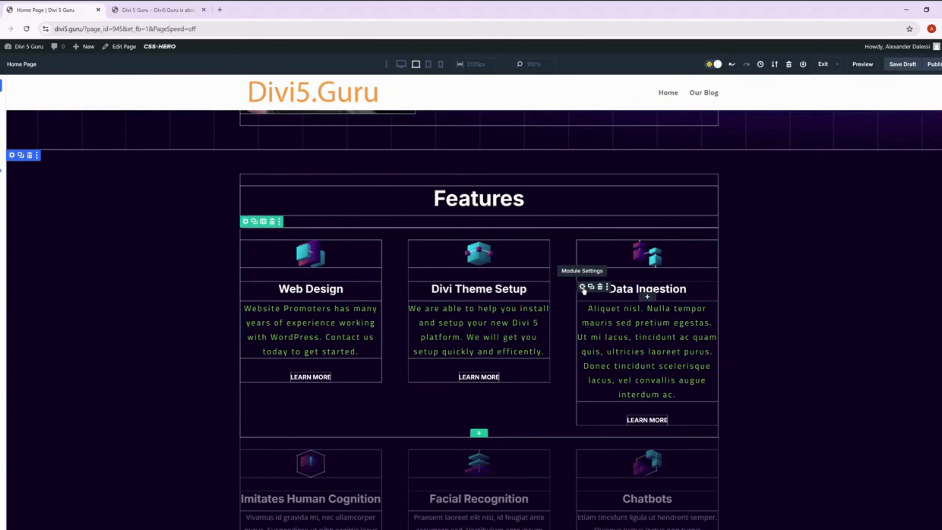
left_click(583, 289)
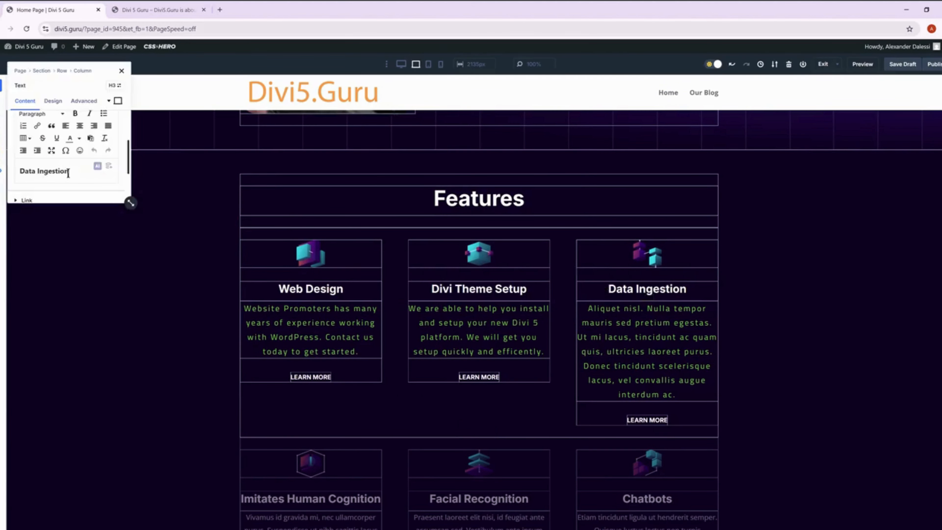
triple_click(68, 174)
key("ctrl+v")
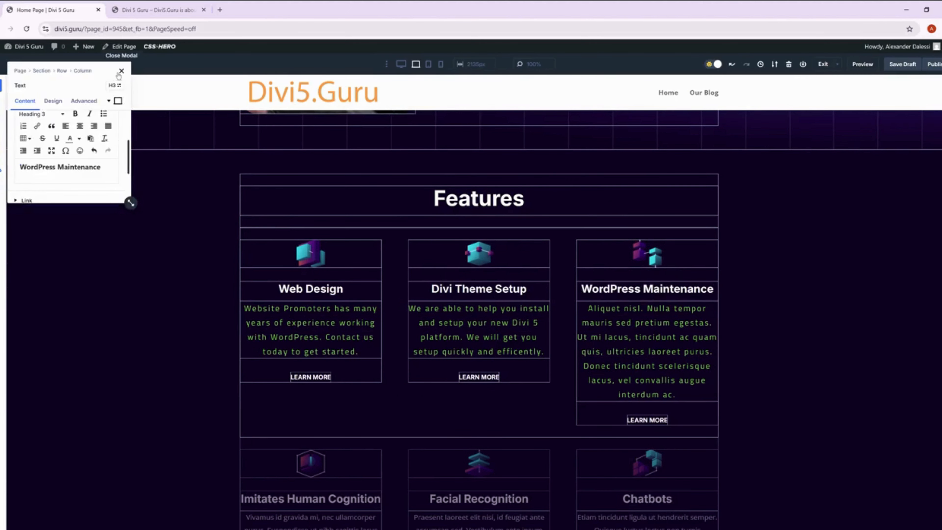
Replace the placeholder paragraph under WordPress Maintenance with its matching paragraph copied from the published home page.
left_click(158, 10)
left_click_drag(694, 431, 576, 395)
key("ctrl+c")
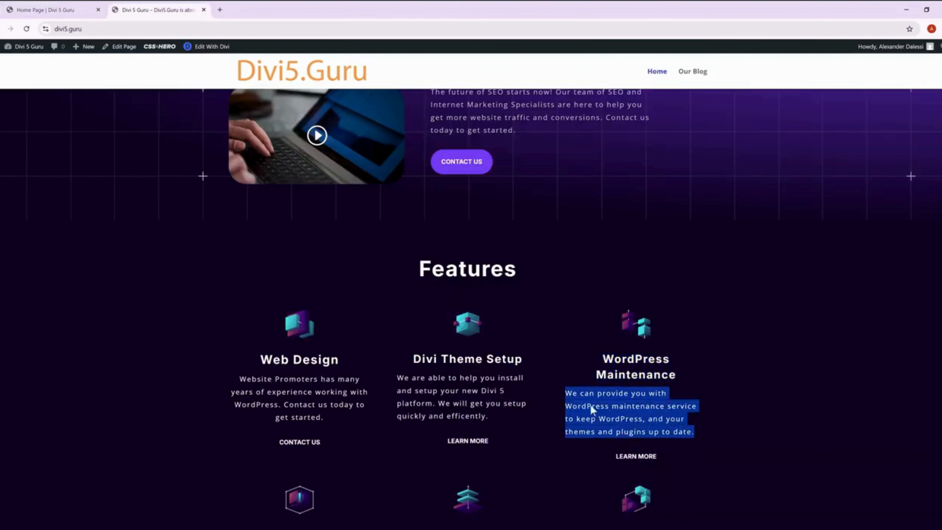
left_click(45, 11)
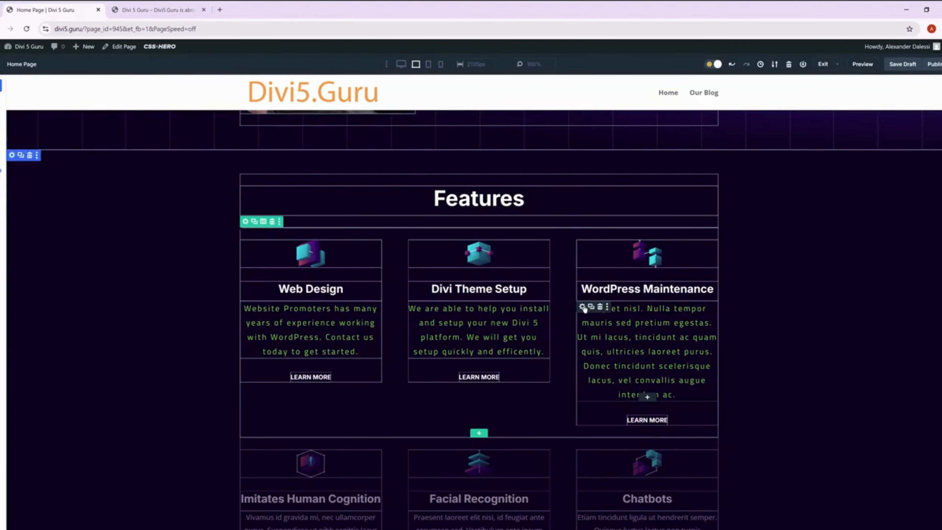
left_click(582, 307)
scroll(49, 160, "down", 2)
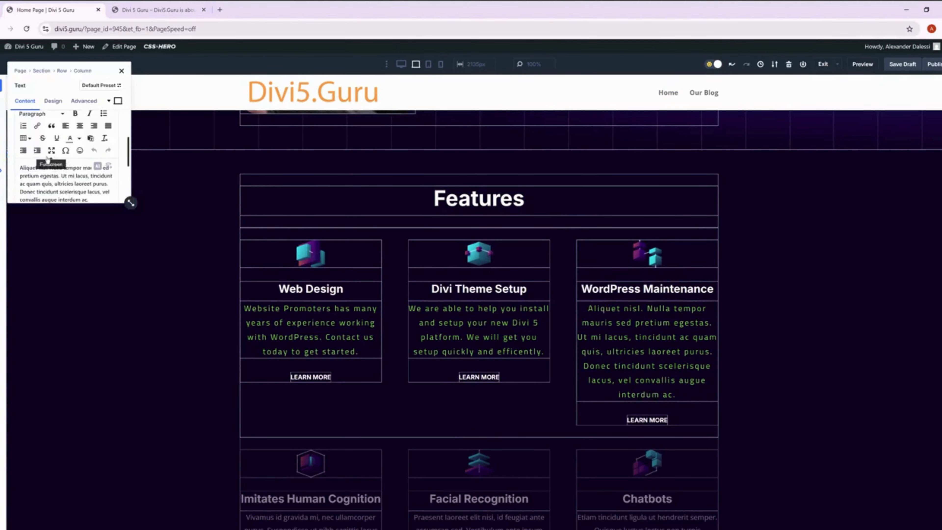
scroll(88, 155, "down", 1)
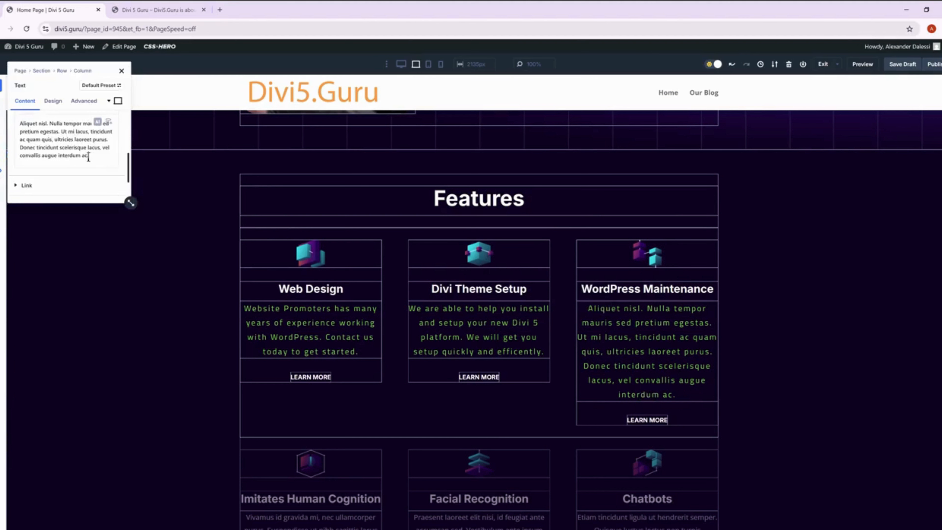
left_click_drag(88, 156, 4, 128)
key("ctrl+v")
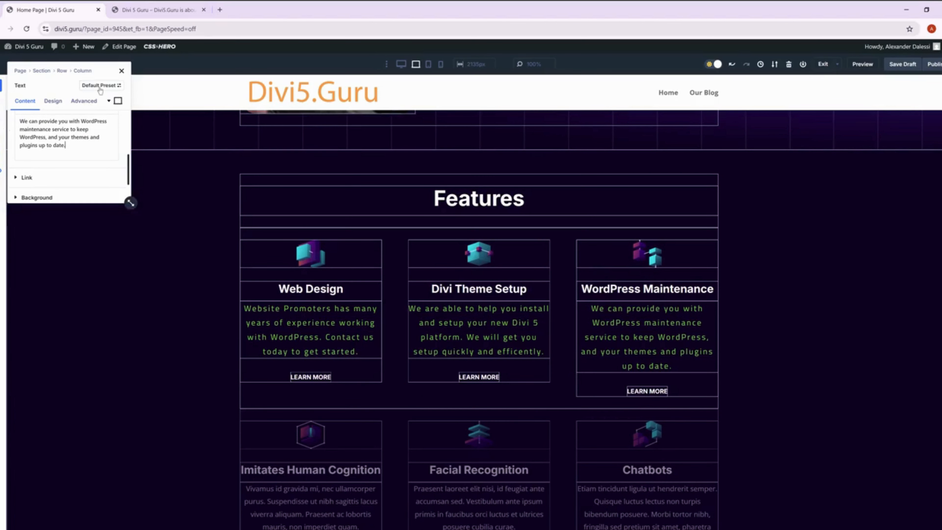
left_click(121, 71)
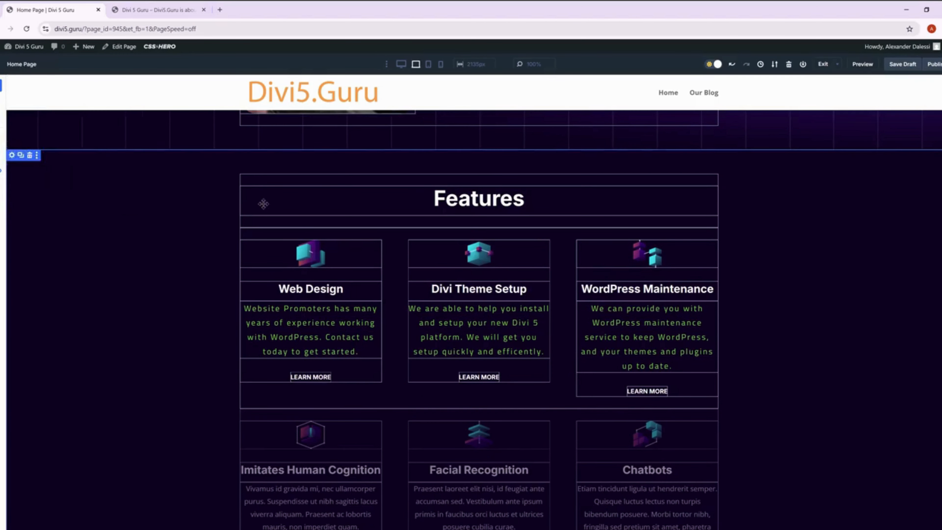
Examine the content and design settings of the Learn More button under Web Design.
left_click(296, 377)
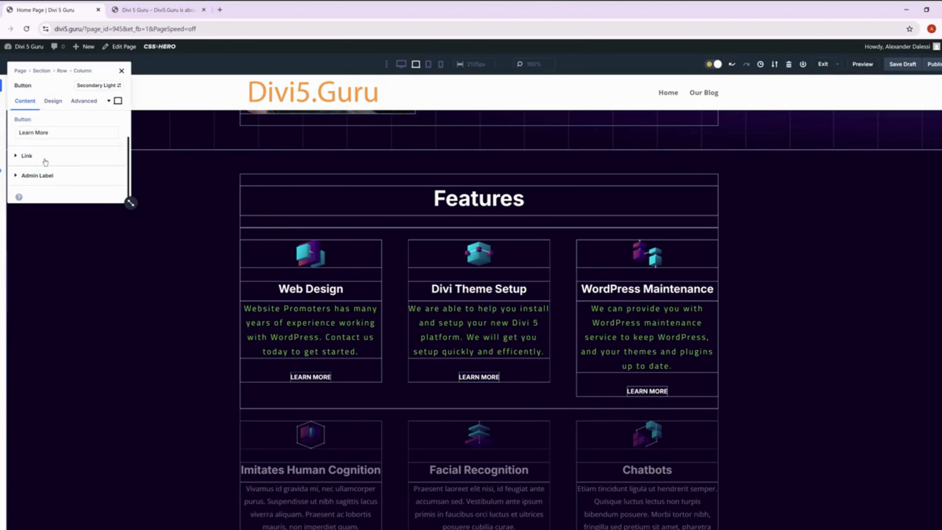
scroll(56, 134, "up", 1)
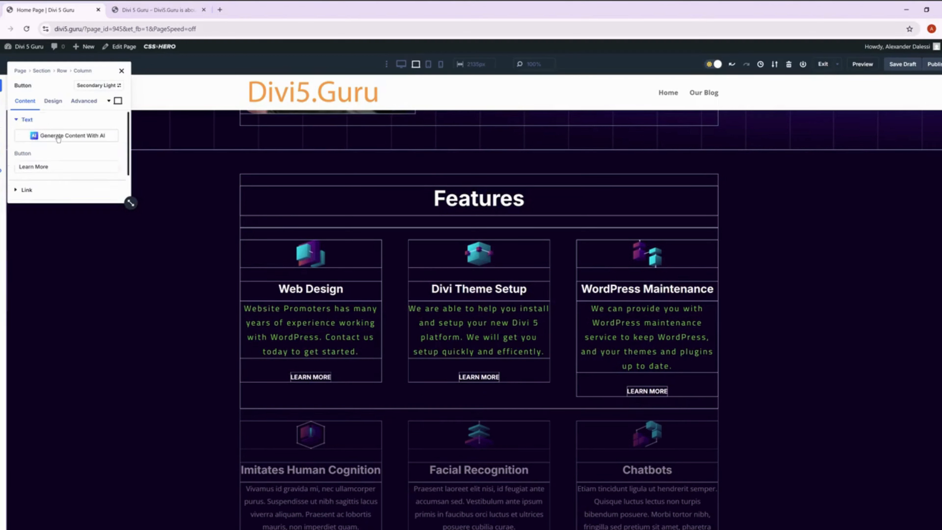
scroll(58, 139, "down", 1)
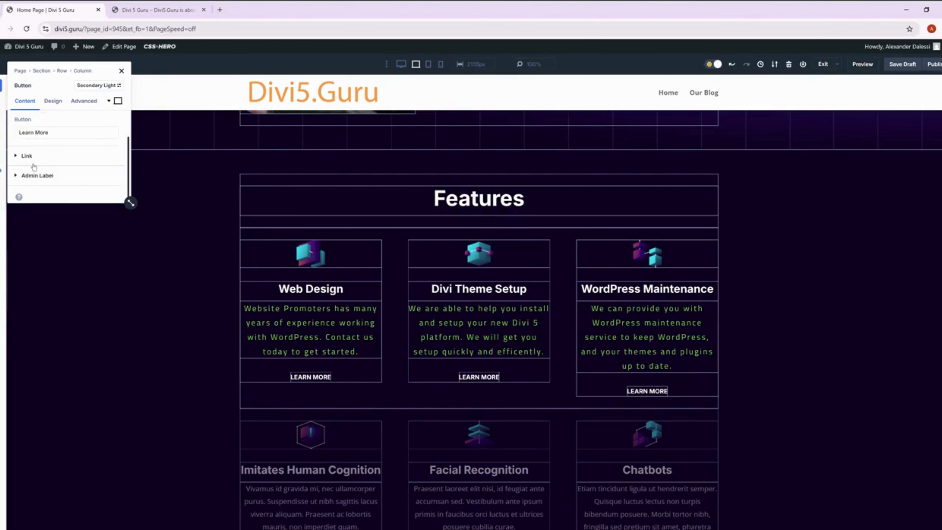
scroll(34, 168, "up", 1)
left_click(52, 101)
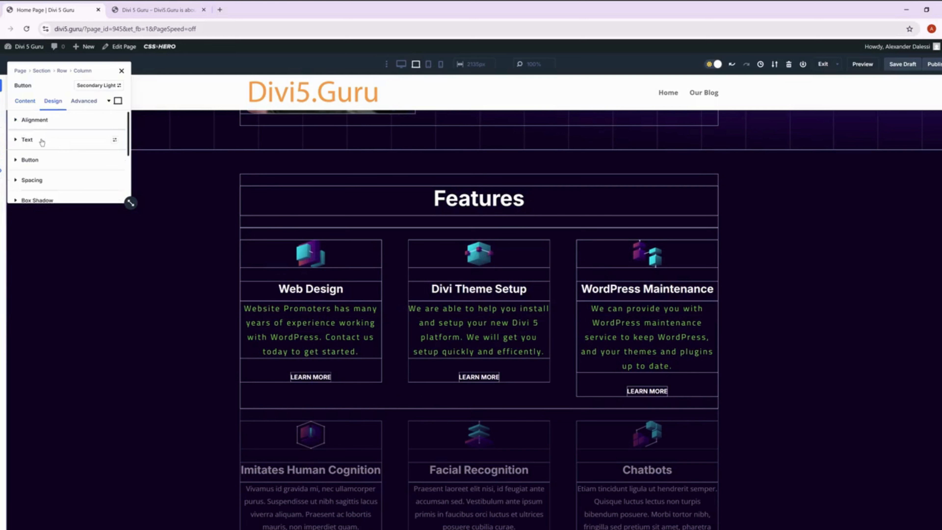
left_click(42, 140)
scroll(41, 151, "down", 1)
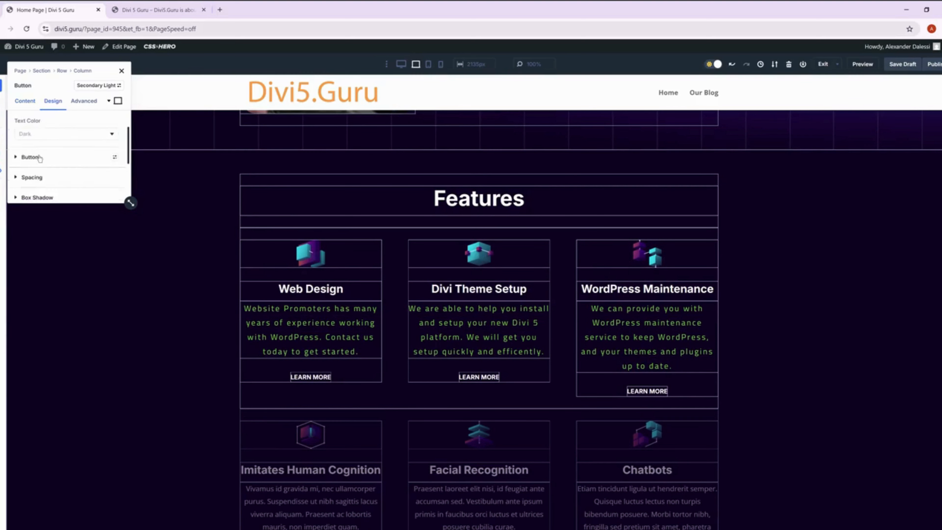
scroll(40, 158, "down", 3)
left_click(122, 71)
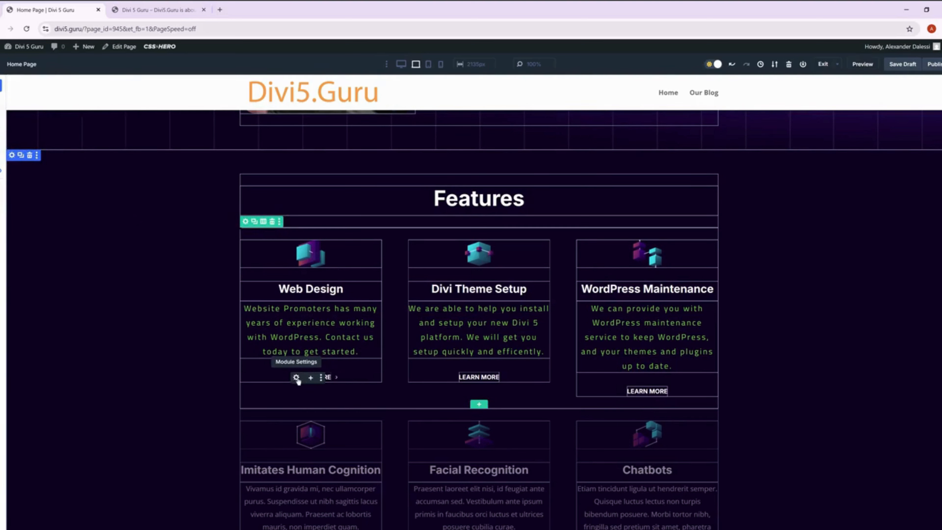
Examine the Web Design button's admin label, link, custom style and button text options.
left_click(296, 378)
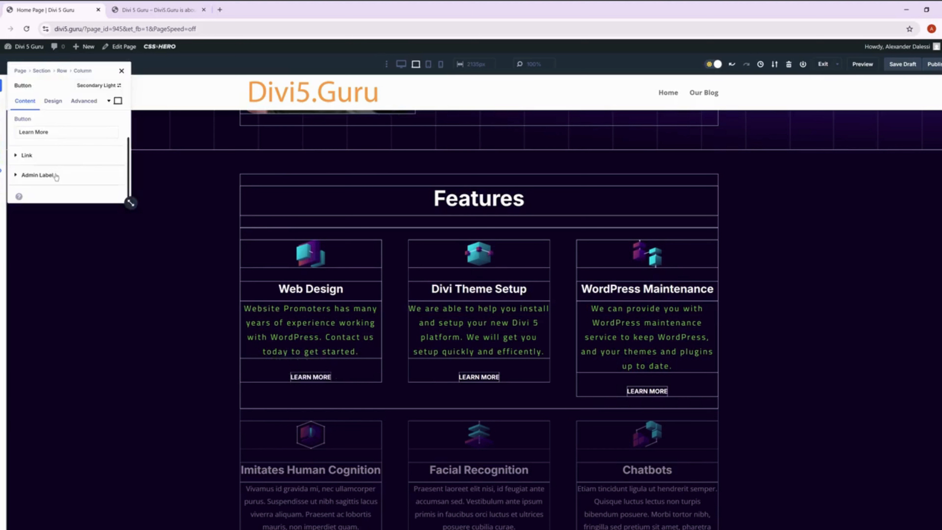
left_click(37, 175)
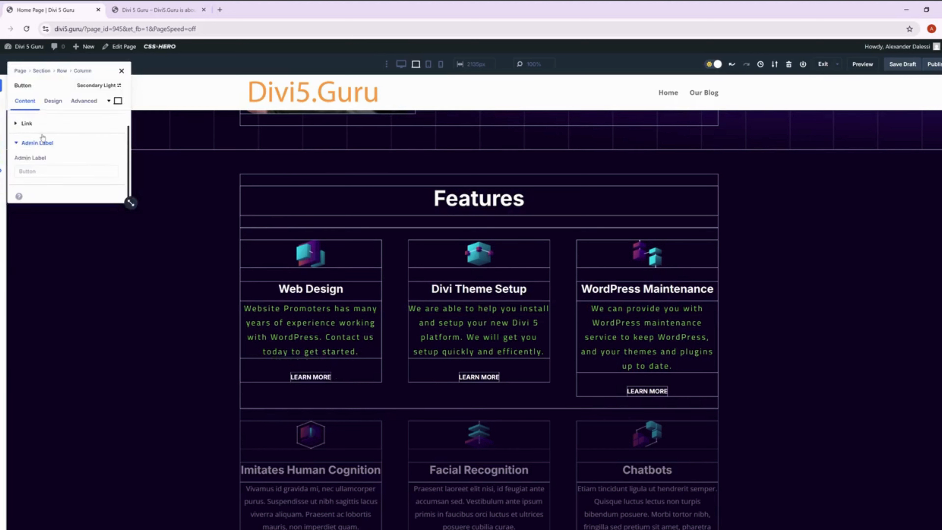
left_click(41, 125)
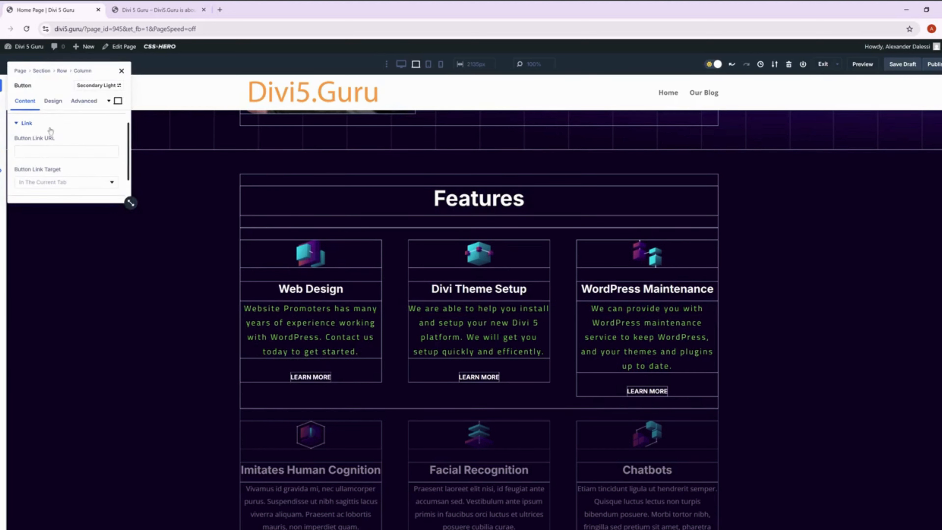
left_click(57, 105)
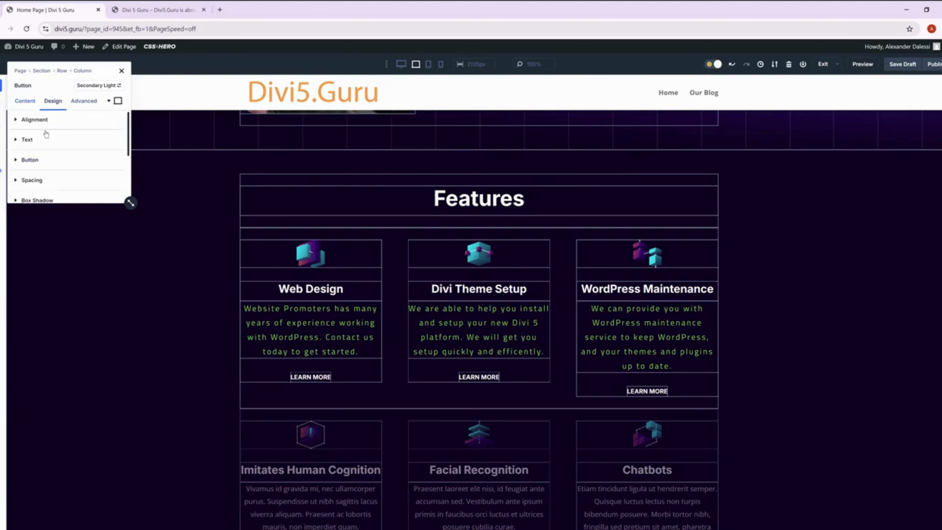
left_click(46, 135)
scroll(42, 148, "down", 2)
left_click(29, 156)
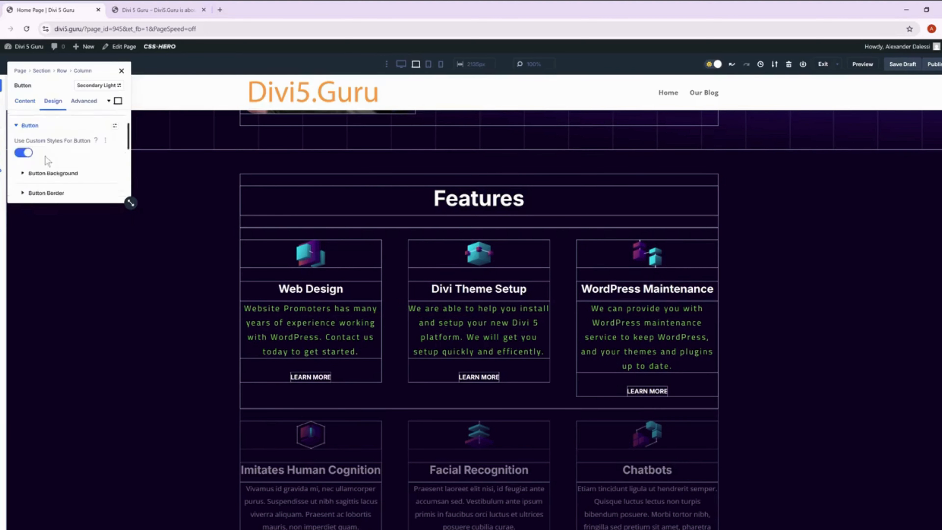
scroll(65, 154, "down", 1)
left_click(61, 159)
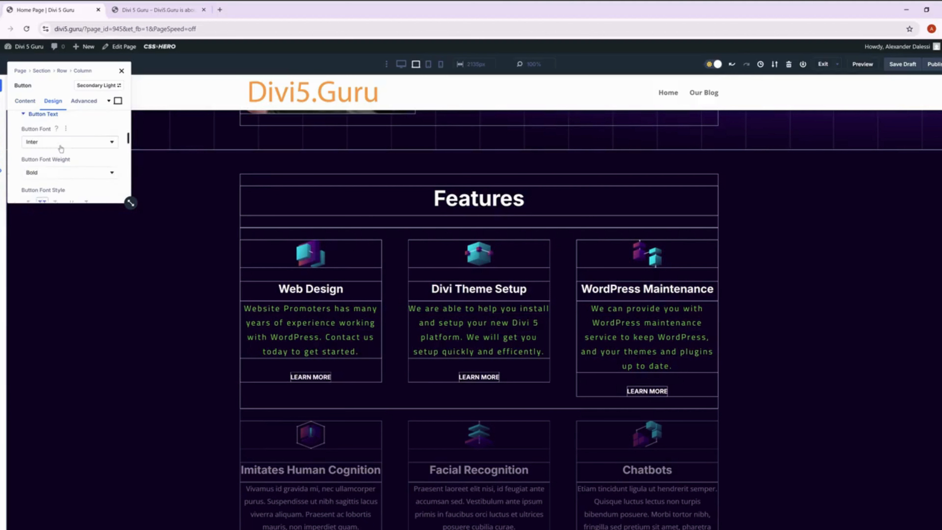
scroll(61, 148, "down", 10)
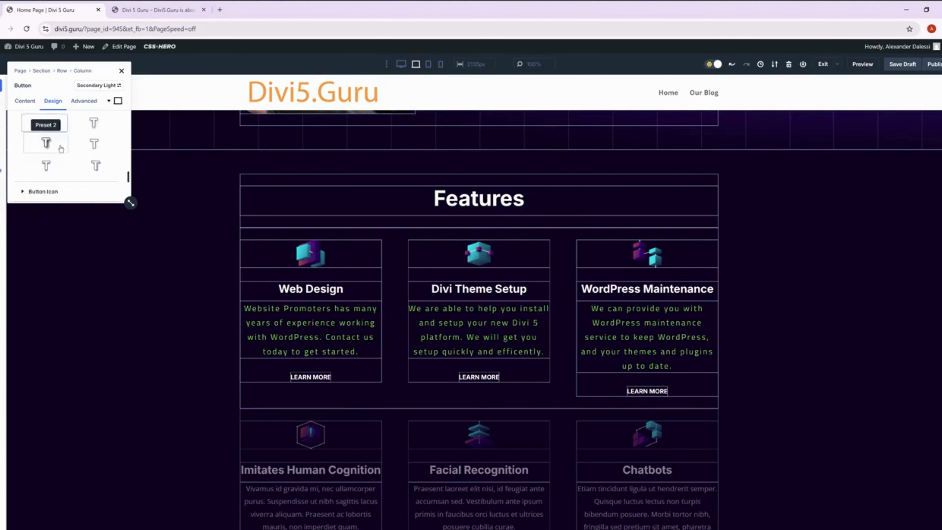
scroll(61, 141, "down", 1)
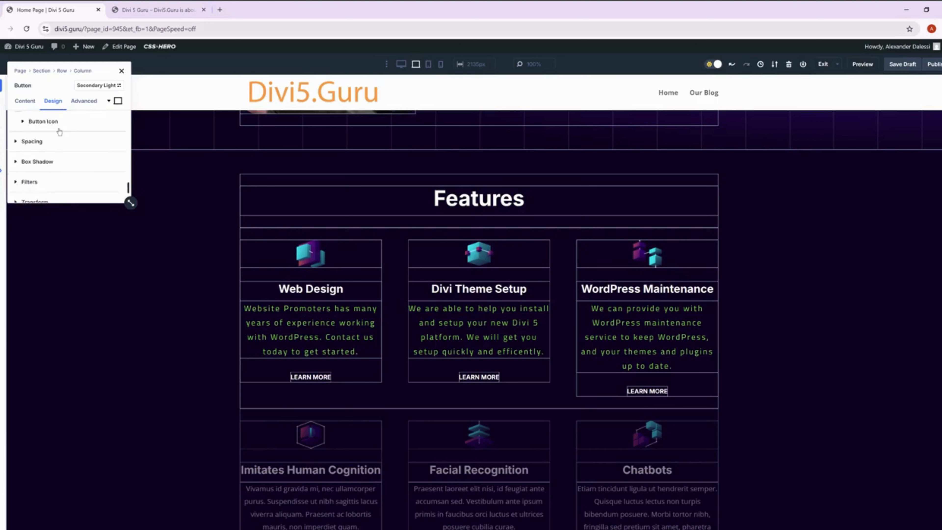
scroll(59, 132, "down", 2)
scroll(59, 131, "up", 12)
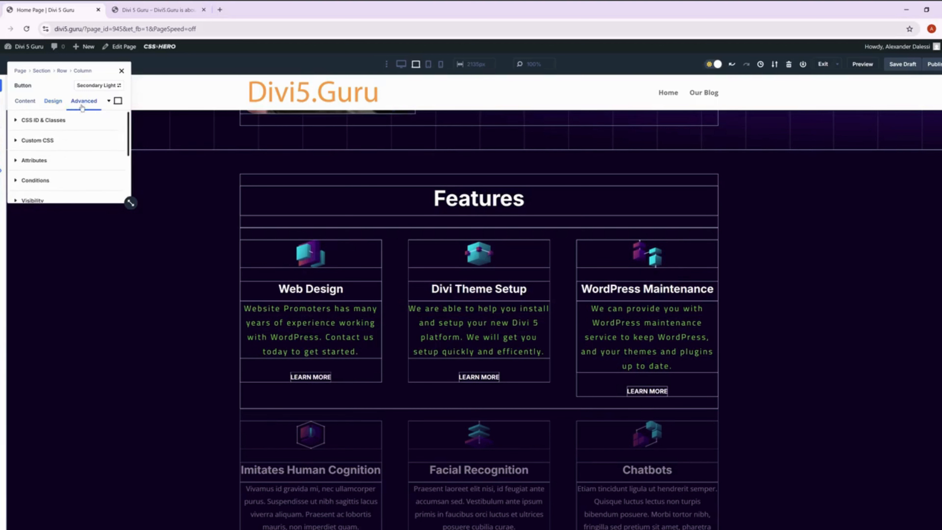
Change the text of the button under Web Design to "Contact Us".
left_click(17, 105)
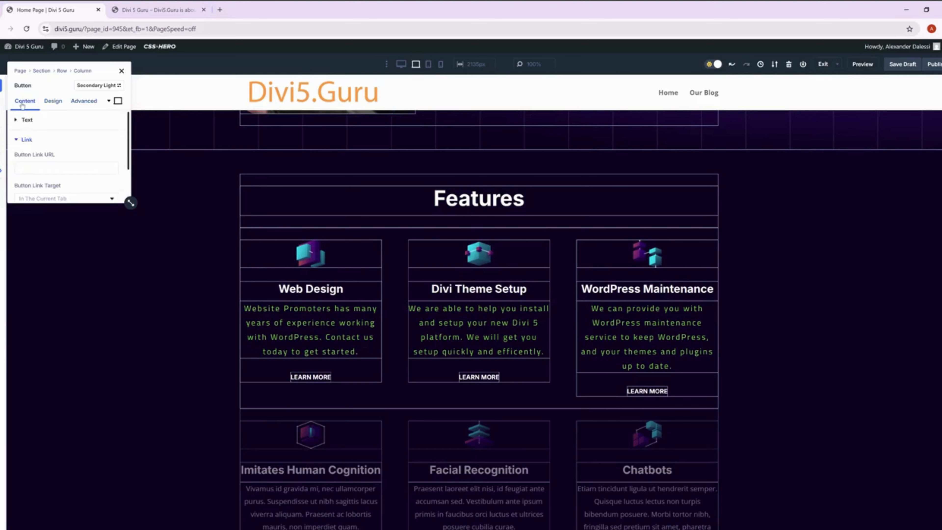
left_click(26, 119)
scroll(76, 148, "down", 1)
scroll(66, 160, "up", 1)
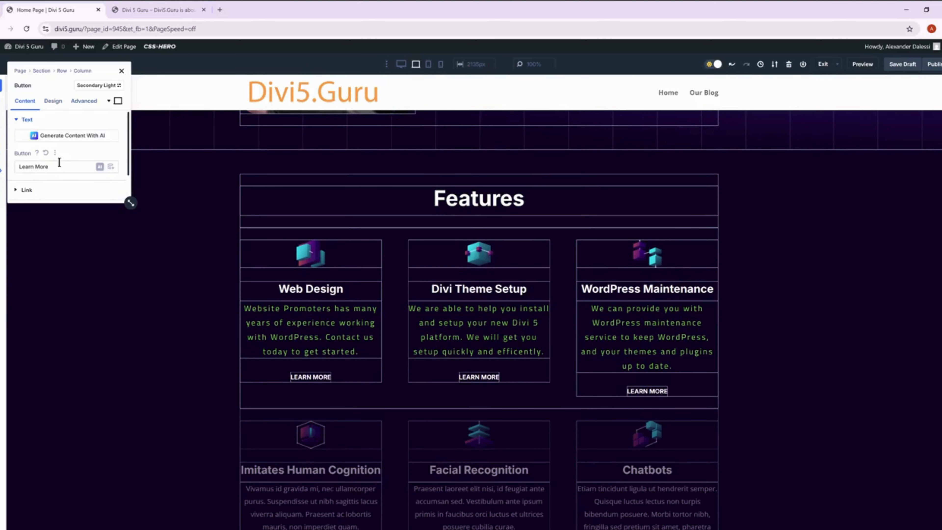
triple_click(67, 161)
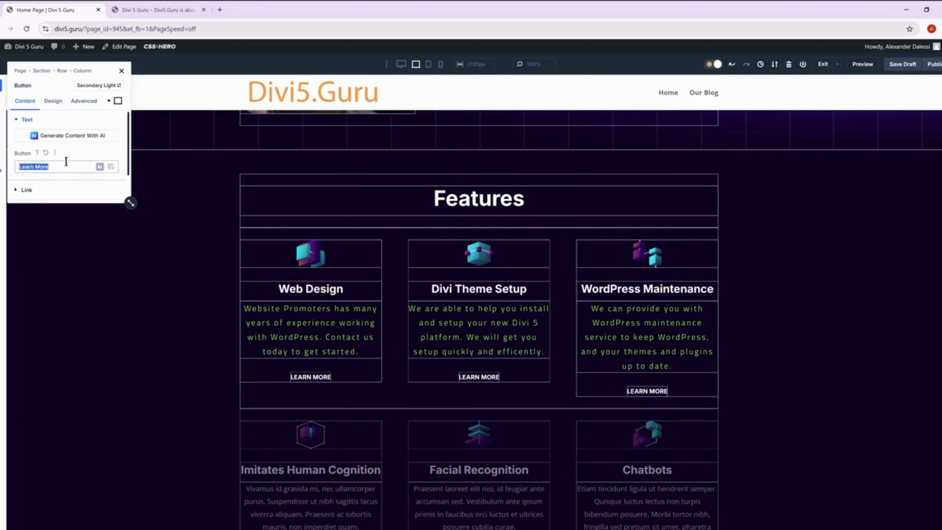
type("Contact")
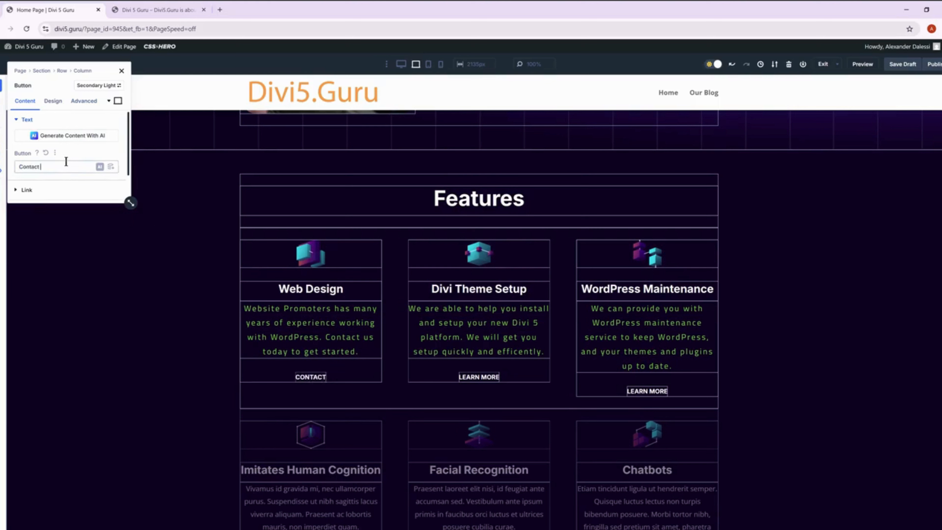
type(" Us")
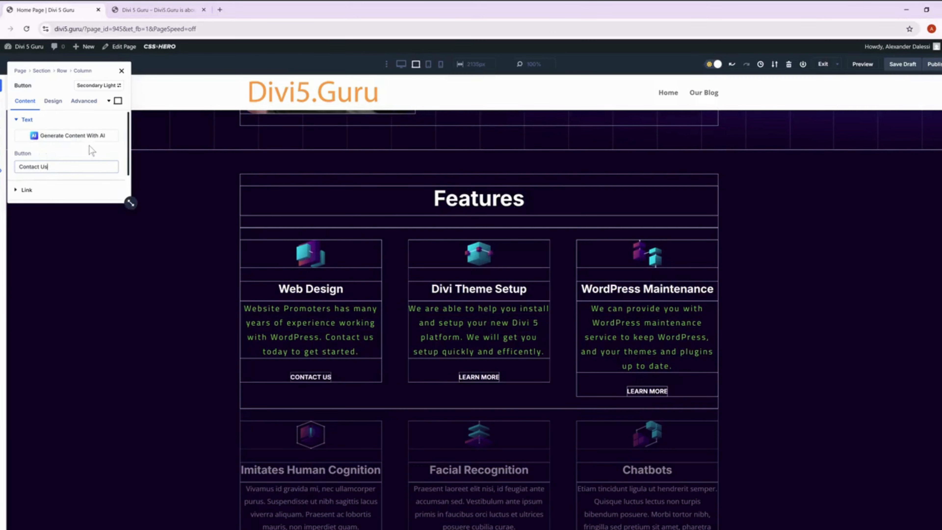
left_click(94, 122)
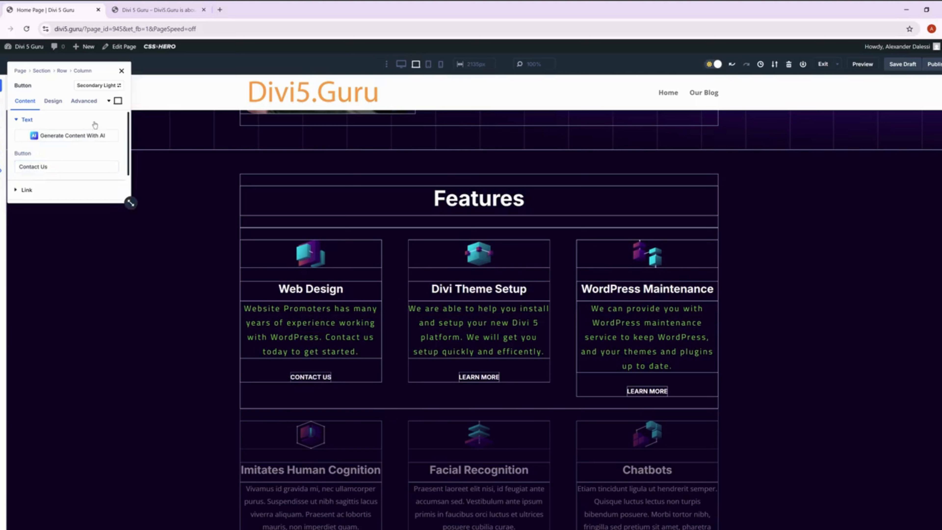
Add a new preset for the Contact Us button, save it under its default name, and close the button settings.
left_click(106, 86)
scroll(79, 276, "down", 3)
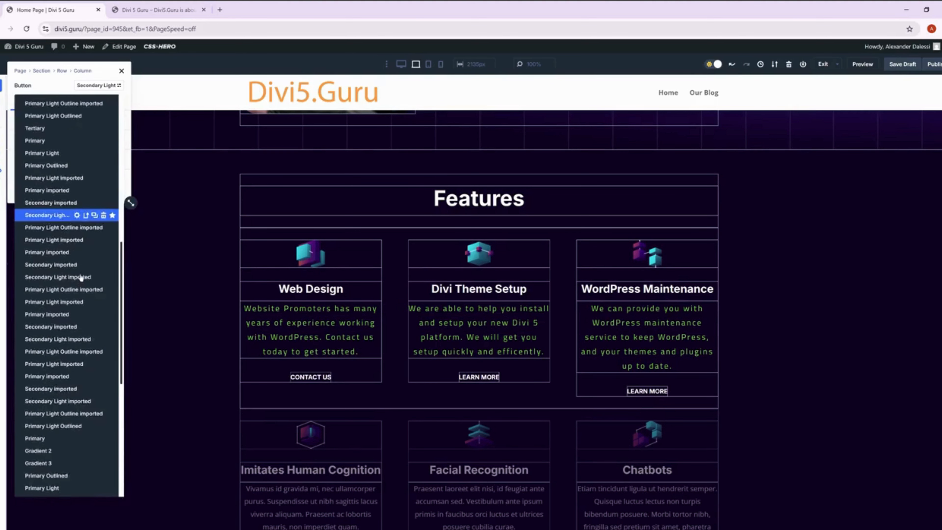
scroll(80, 276, "down", 5)
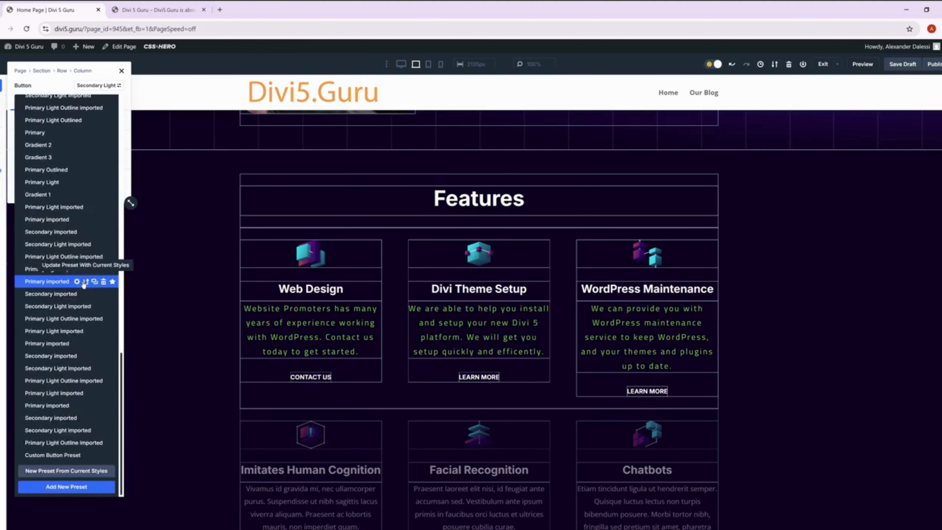
left_click(77, 487)
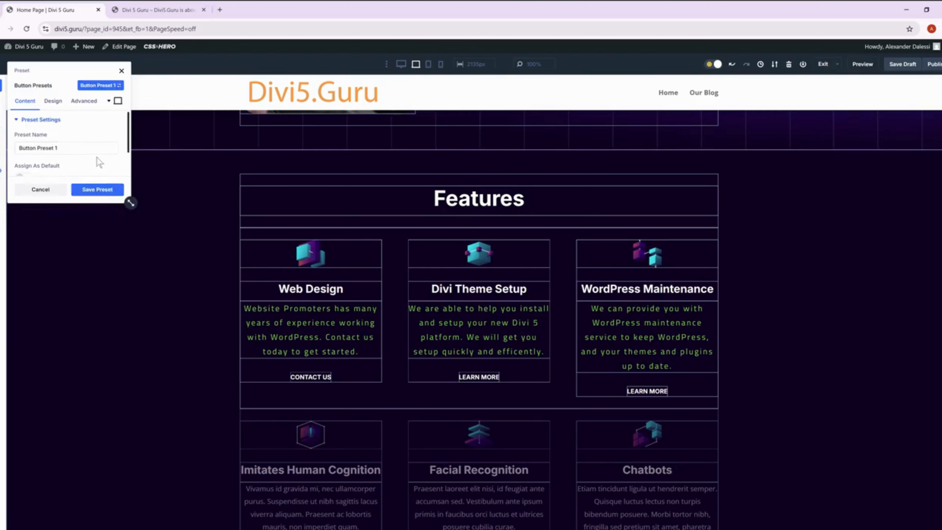
left_click(100, 192)
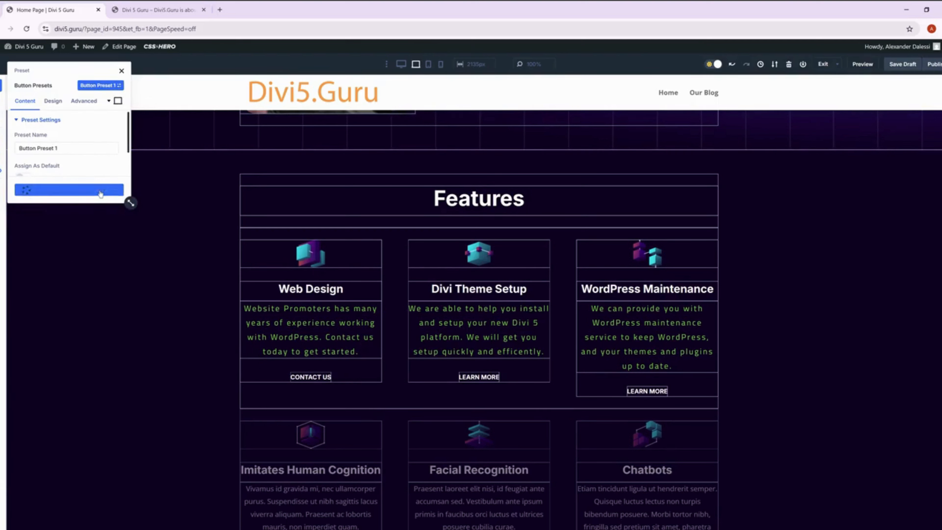
left_click(125, 71)
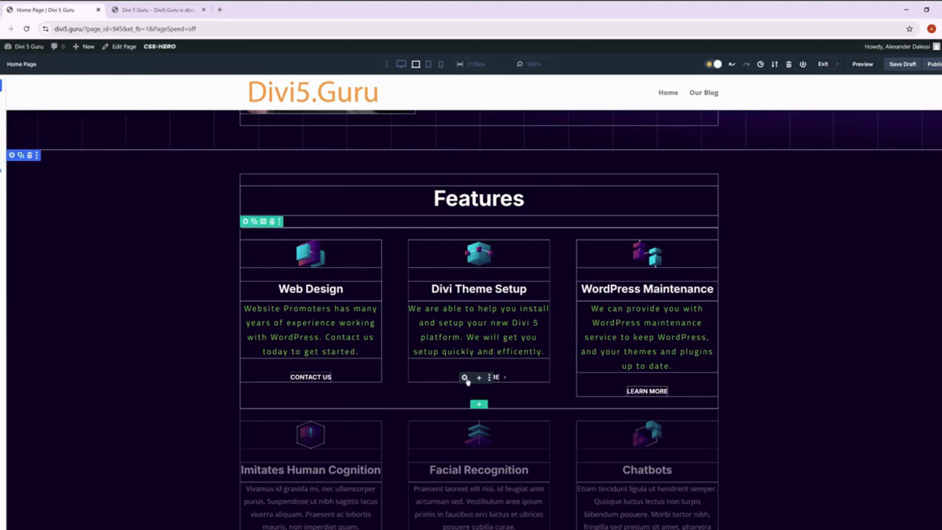
Delete the Learn More button under Divi Theme Setup.
left_click(465, 377)
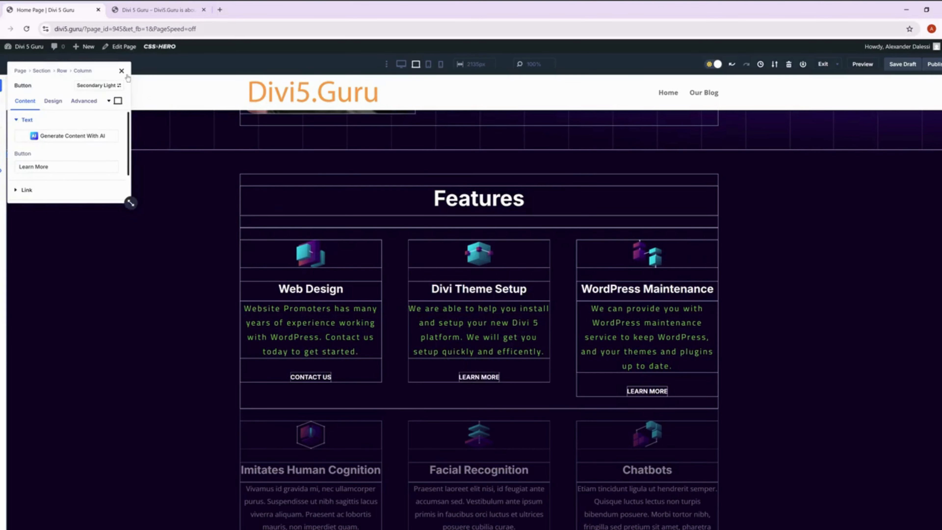
left_click(122, 71)
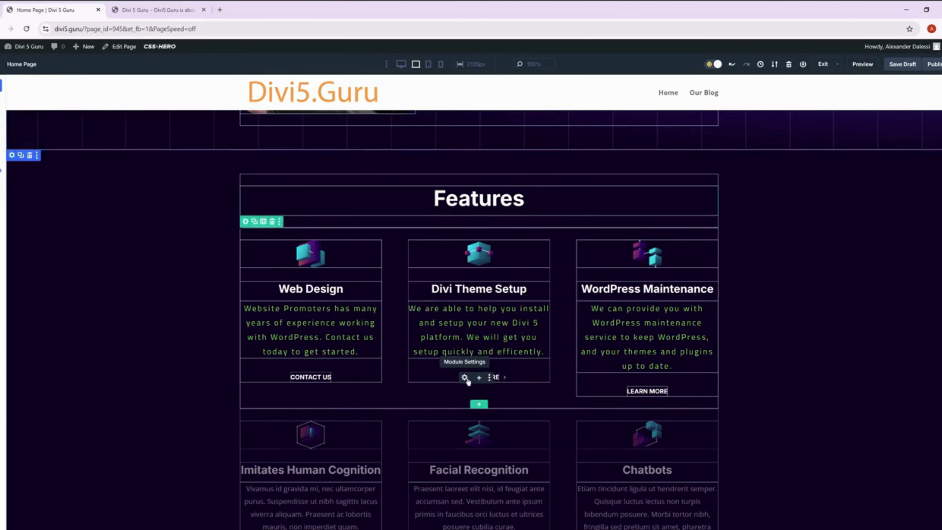
left_click(490, 377)
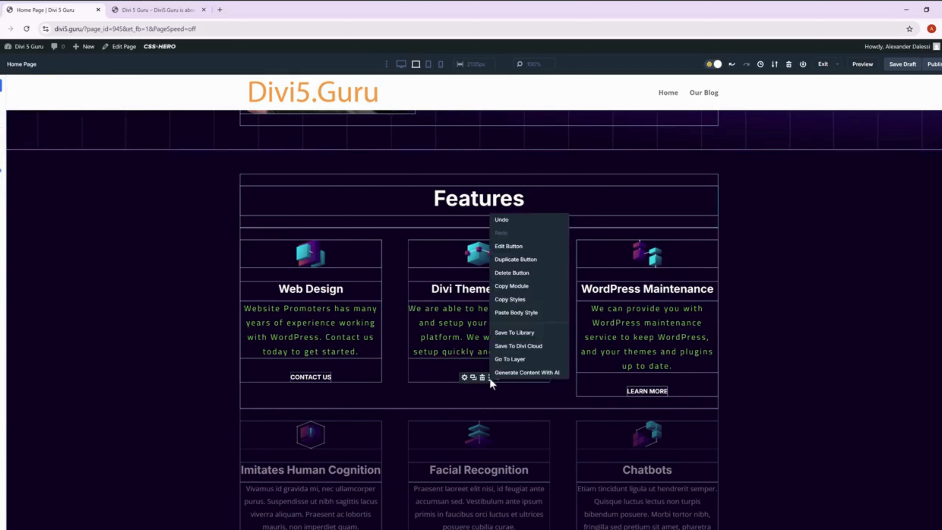
left_click(527, 274)
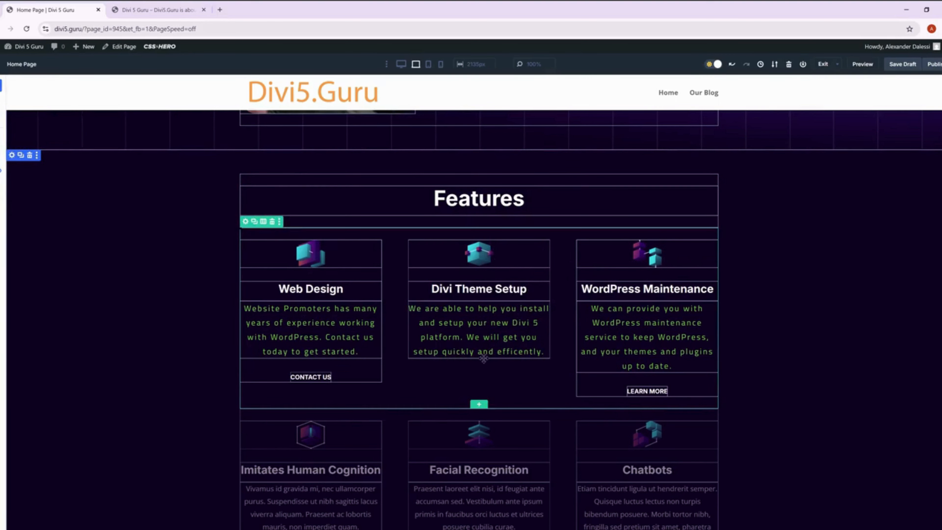
Insert a new Button module below the paragraph in the Divi Theme Setup column.
left_click(480, 354)
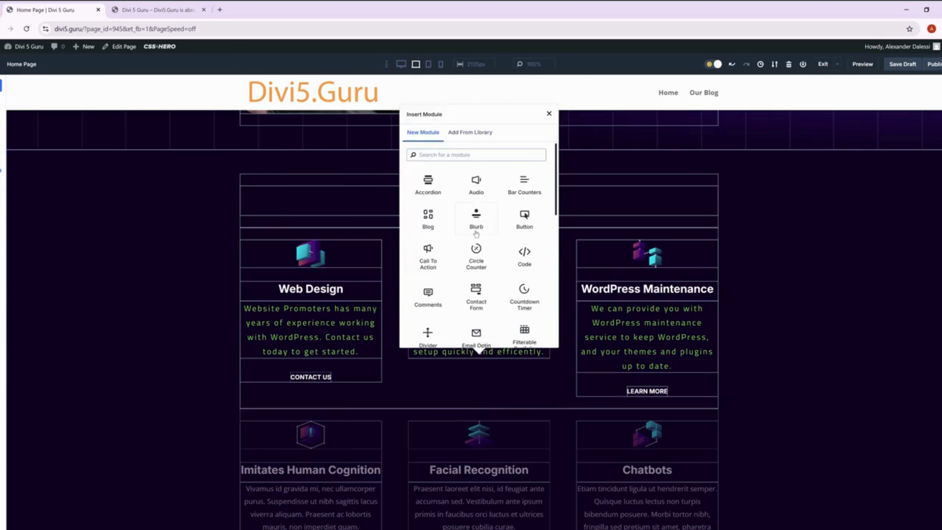
scroll(477, 238, "down", 1)
scroll(482, 262, "up", 1)
left_click(516, 223)
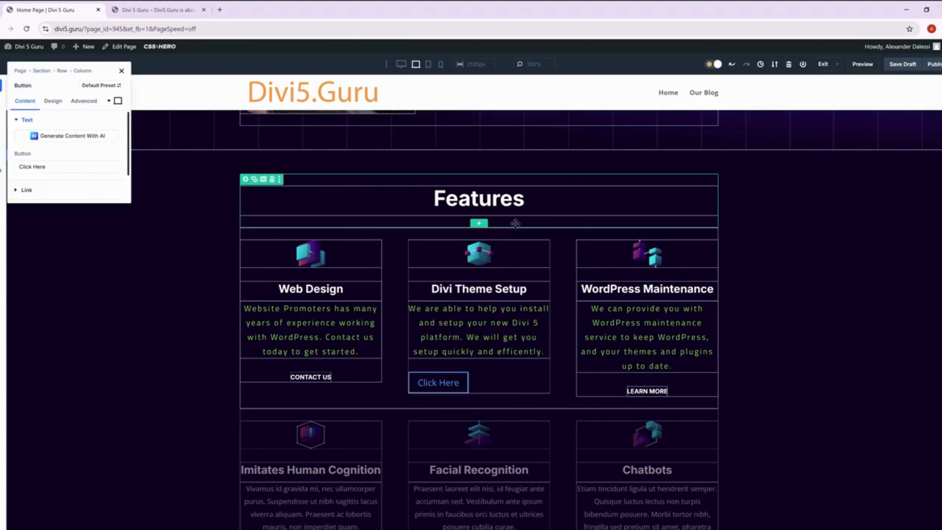
Apply the Button Preset 1 preset to the new Click Here button and close its settings.
left_click(101, 88)
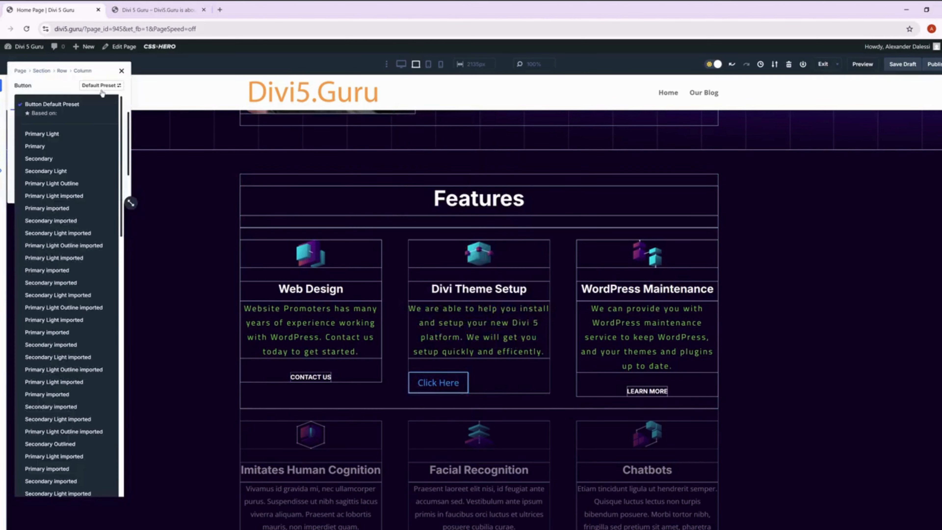
scroll(86, 313, "down", 10)
left_click(52, 455)
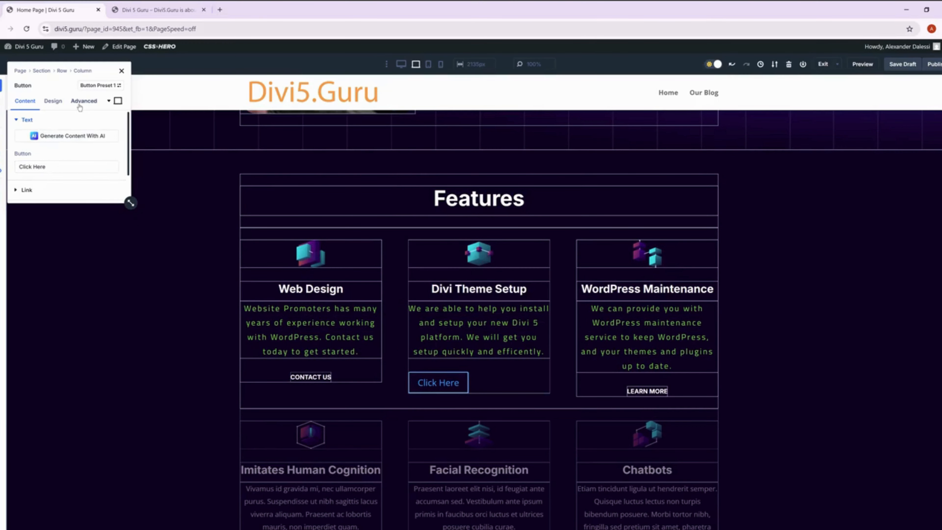
left_click(121, 71)
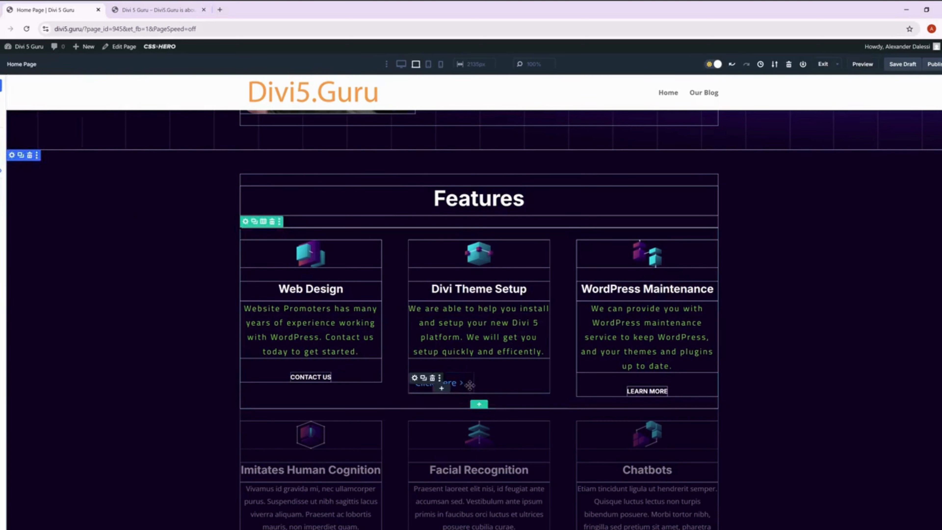
Undo the Divi Theme Setup button replacement and save the Web Design Contact Us button's current styles as a new preset, Button Preset 2.
key("ctrl+z")
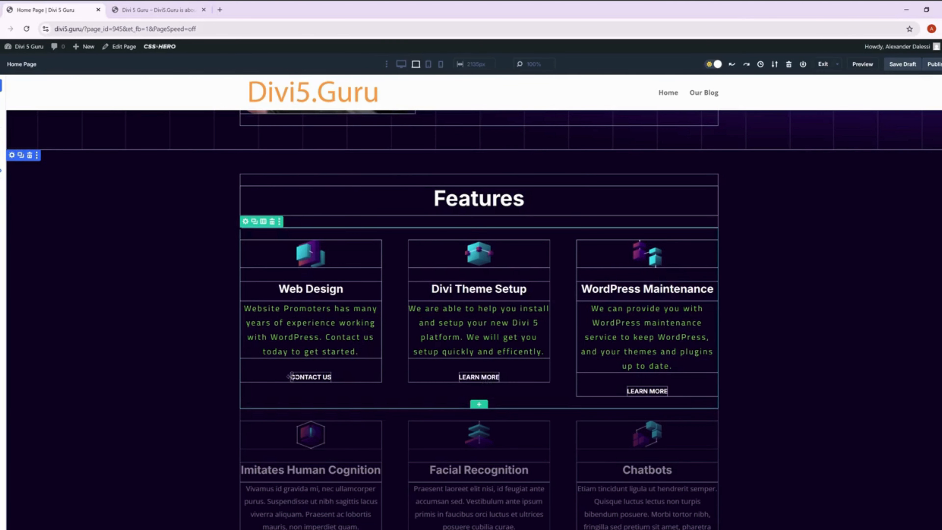
left_click(291, 376)
left_click(100, 85)
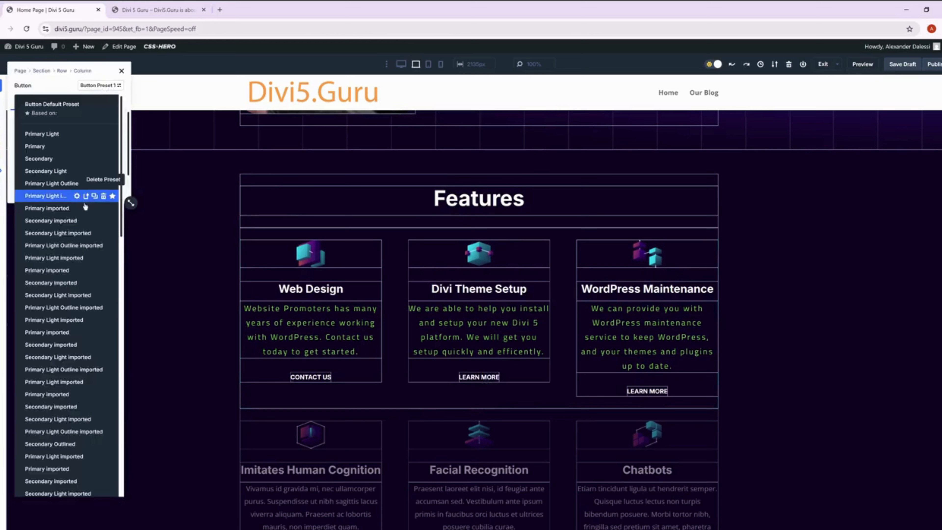
scroll(80, 334, "down", 15)
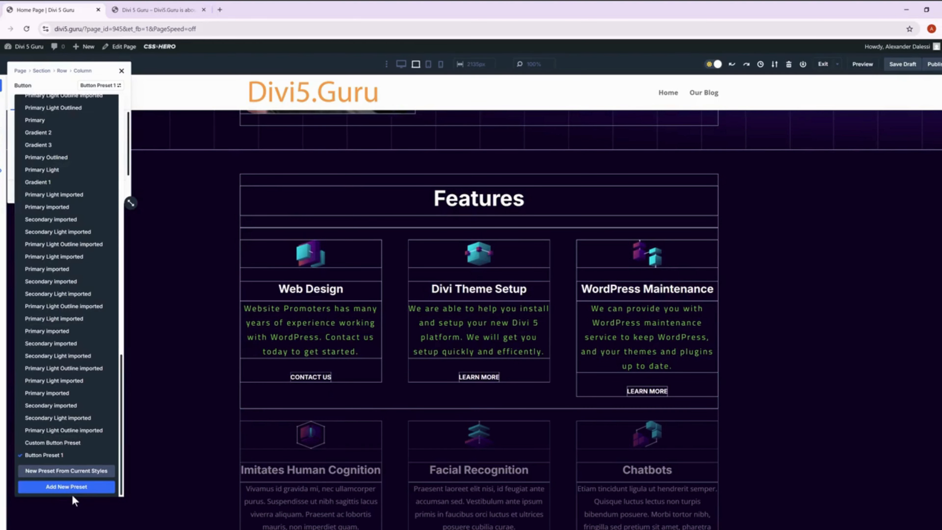
left_click(69, 471)
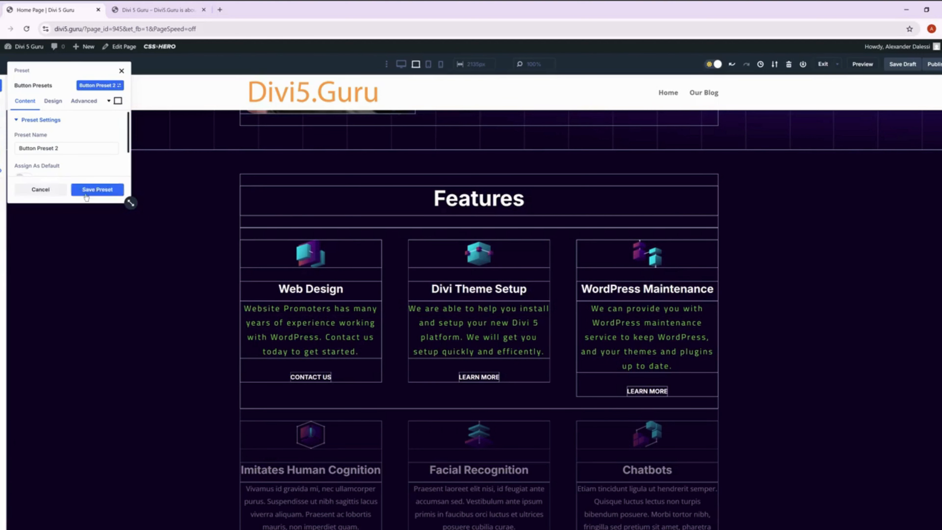
left_click(86, 196)
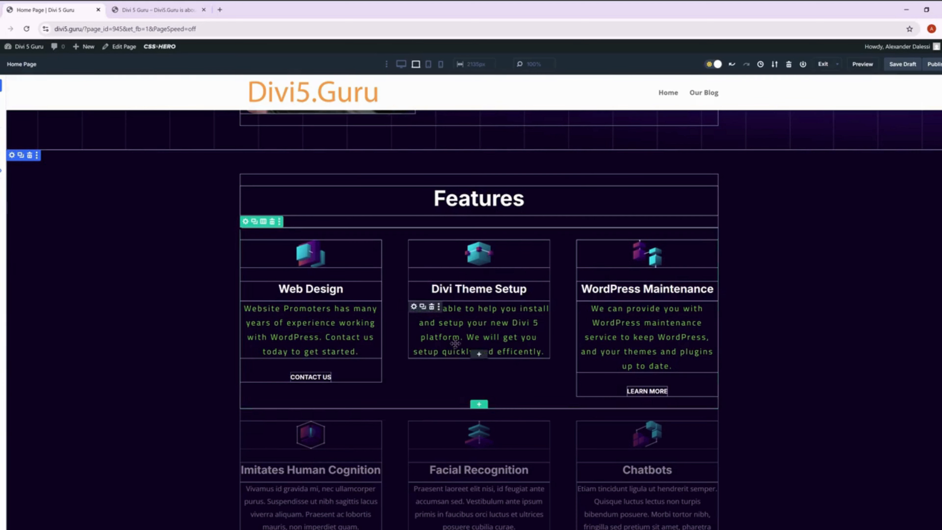
Insert a Button module below the Divi Theme Setup paragraph and apply the Button Preset 2 preset to it.
left_click(479, 354)
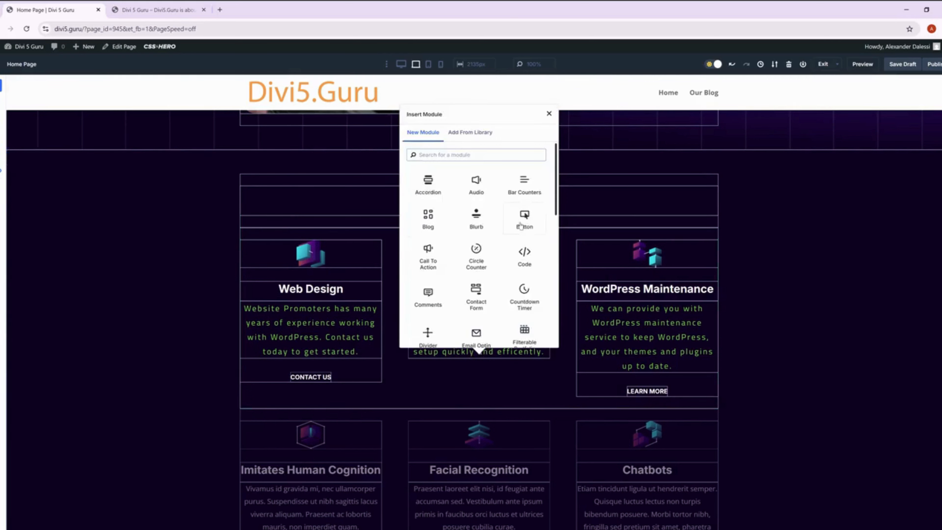
left_click(524, 219)
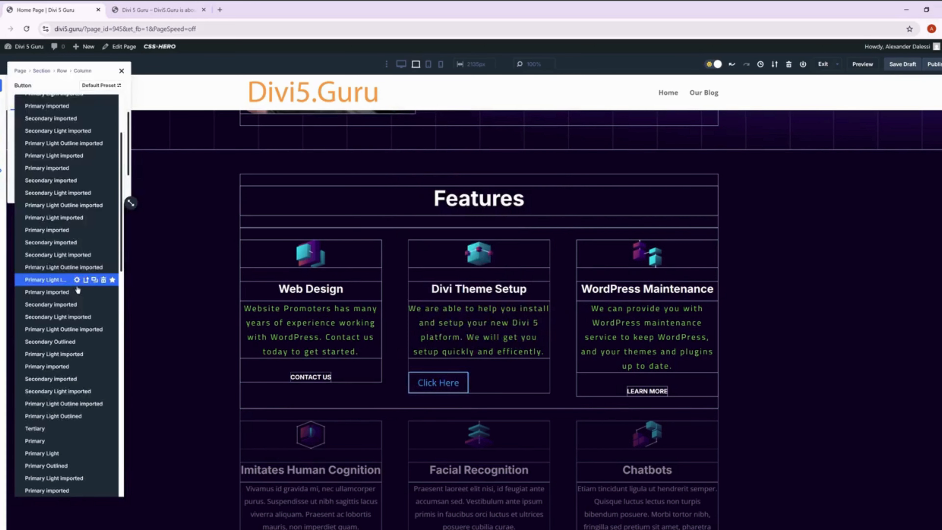
scroll(77, 290, "down", 10)
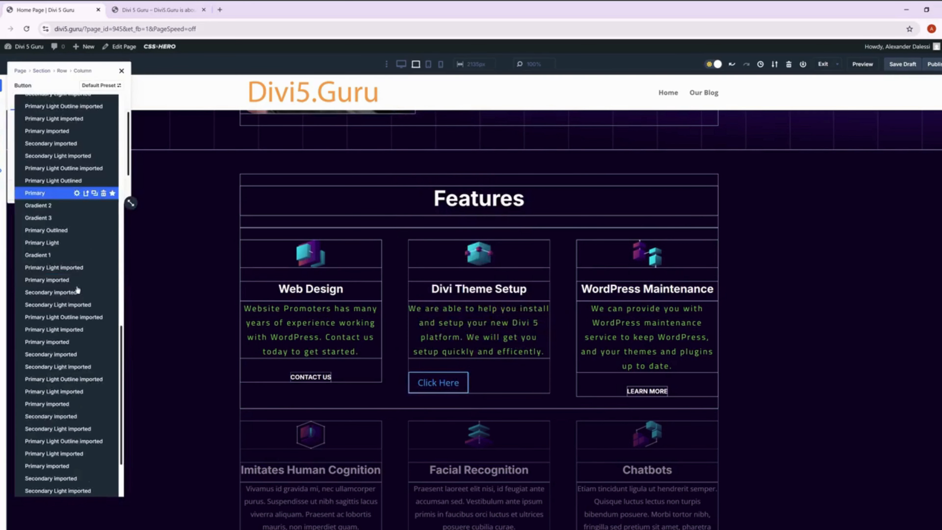
left_click(78, 291)
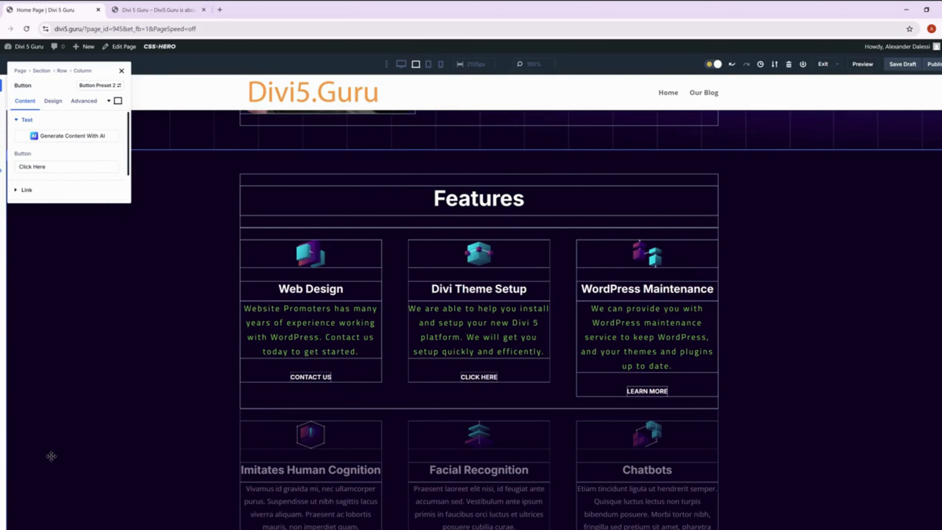
Change the new Divi Theme Setup button's text to "Contact Us".
triple_click(55, 164)
type("Co")
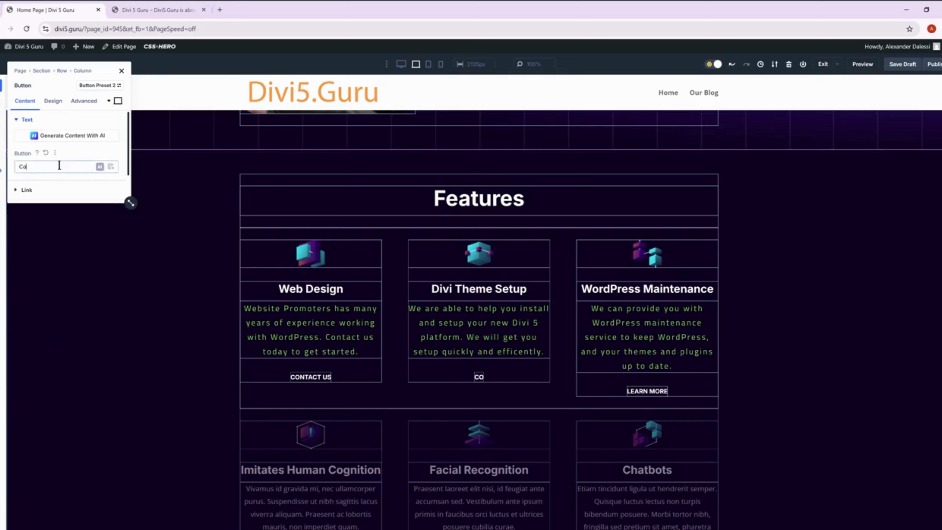
type("ntact us")
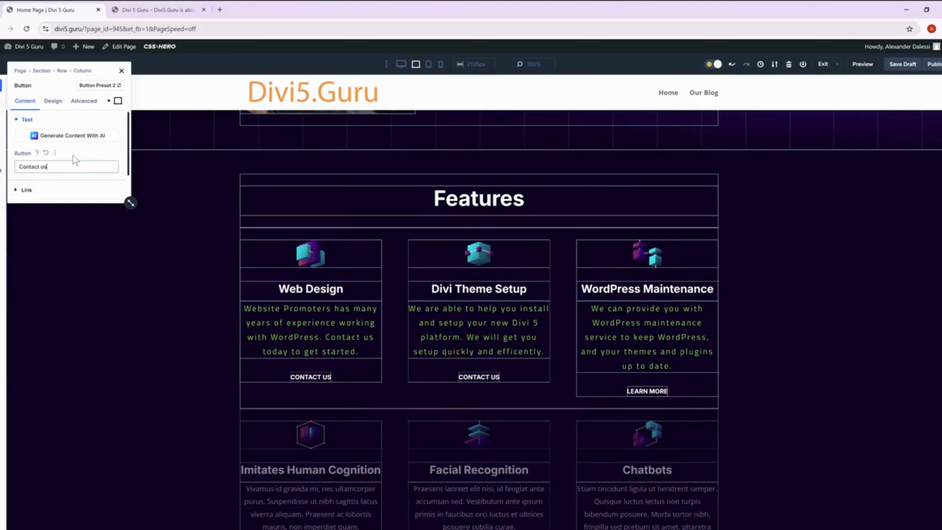
key("BackSpace")
key("BackSpace")
type("SU")
key("BackSpace")
key("BackSpace")
type("Us")
left_click(61, 168)
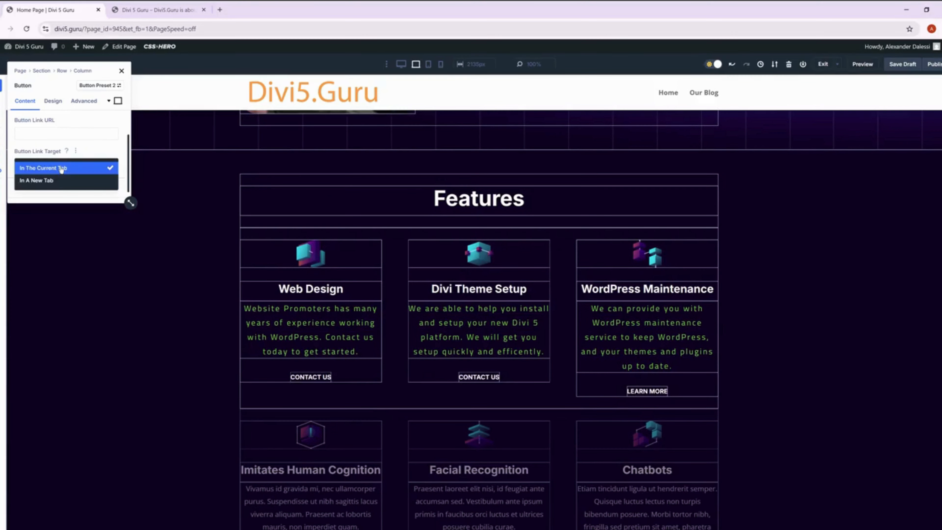
left_click(37, 181)
left_click(34, 134)
type("https")
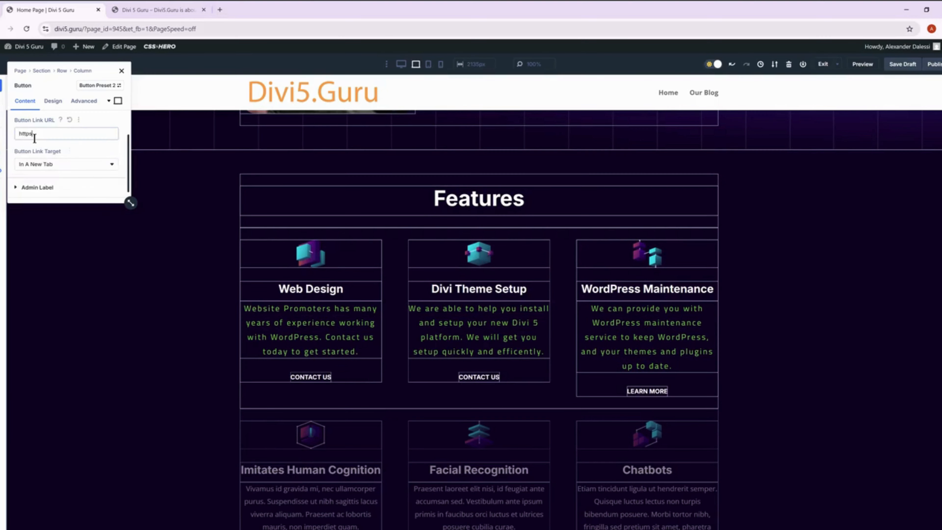
type("://websitepromoters.com")
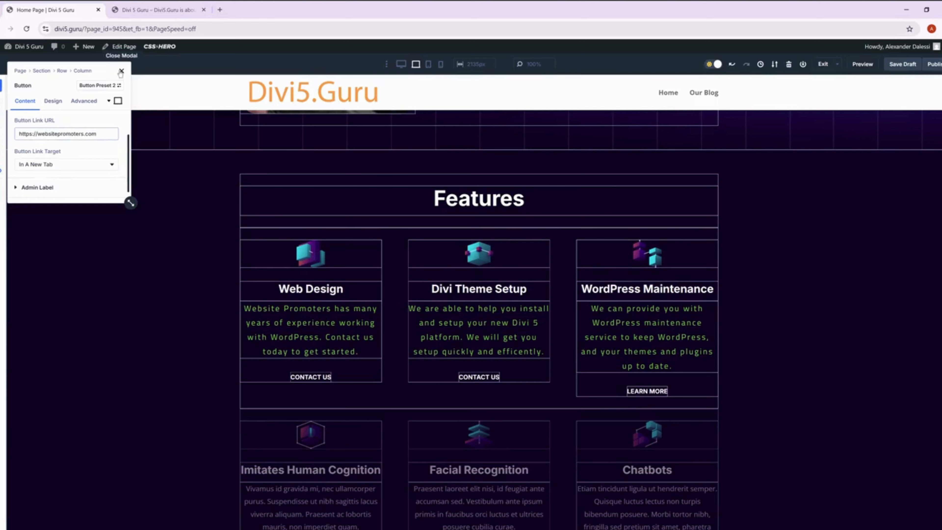
left_click(121, 71)
Change the text of the Learn More button under WordPress Maintenance to "Contact Us".
mouse_move(633, 392)
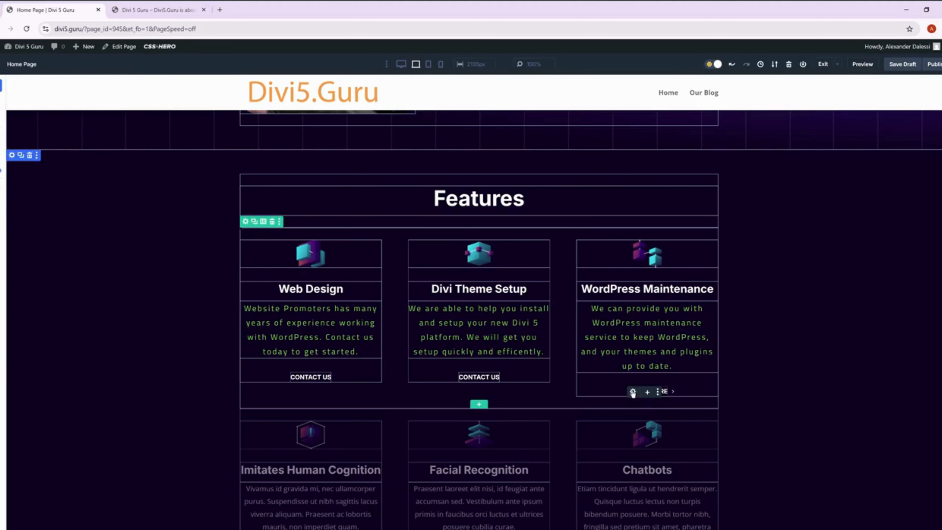
left_click(632, 392)
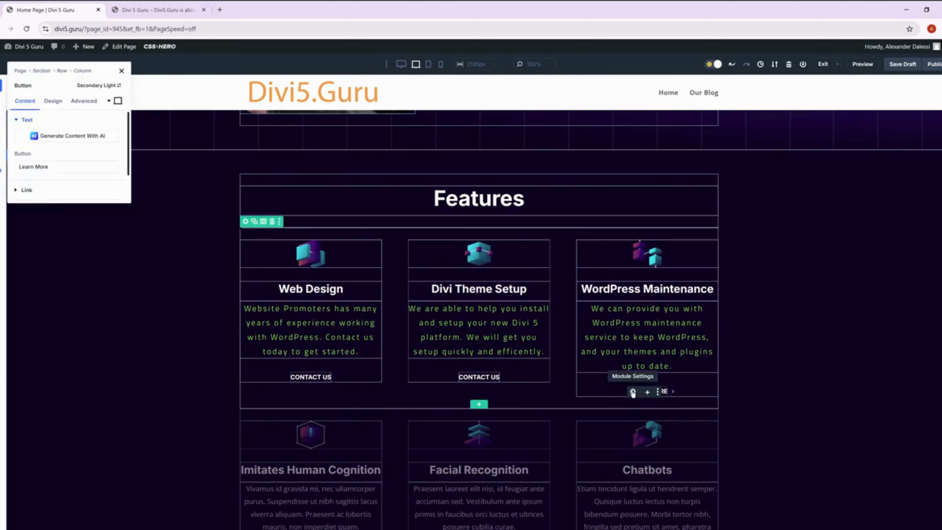
left_click(53, 106)
left_click(45, 160)
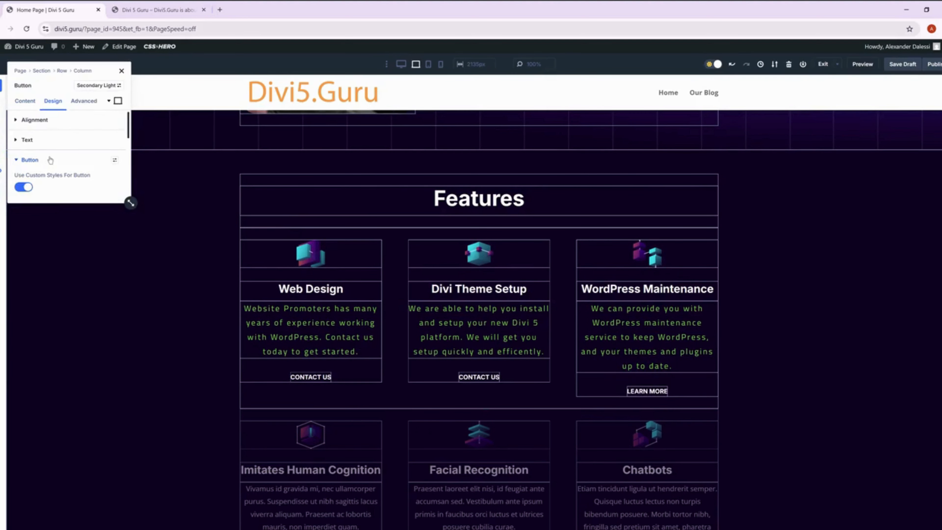
scroll(46, 148, "down", 3)
scroll(42, 141, "up", 3)
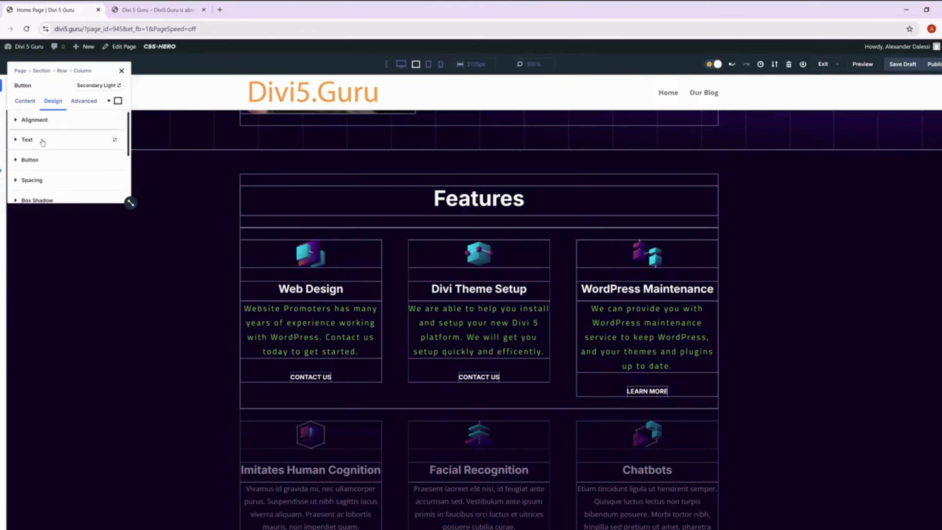
left_click(24, 100)
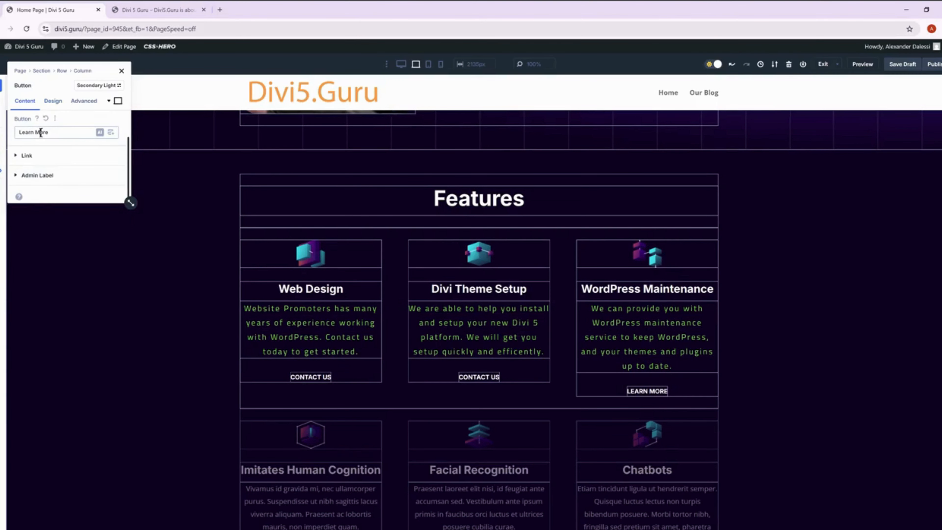
triple_click(40, 132)
key("BackSpace")
type("Contact Us")
left_click(47, 155)
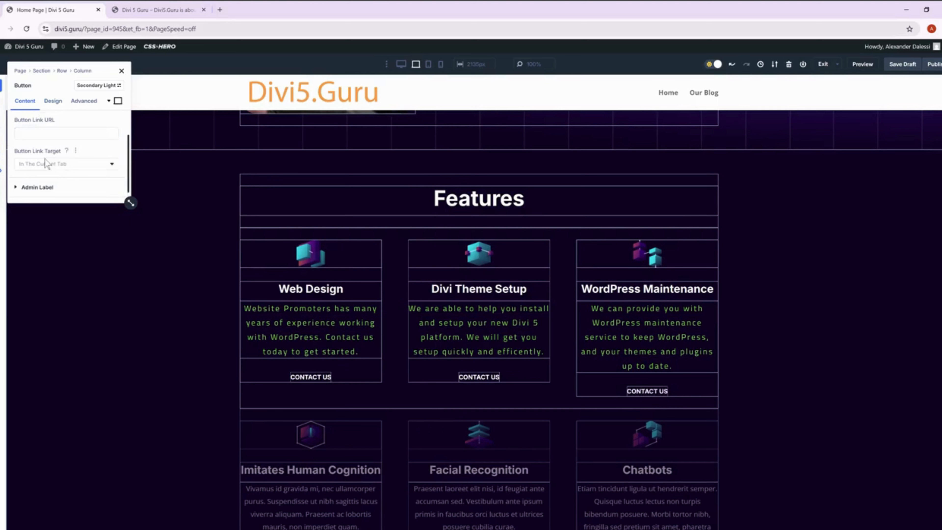
left_click(44, 163)
left_click(38, 181)
left_click(44, 134)
type("https")
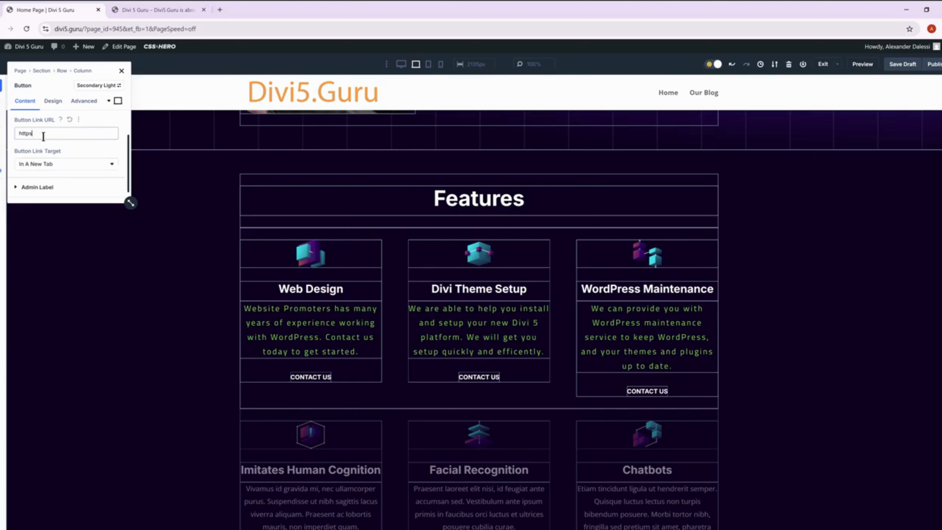
type("://websitepromoters.com")
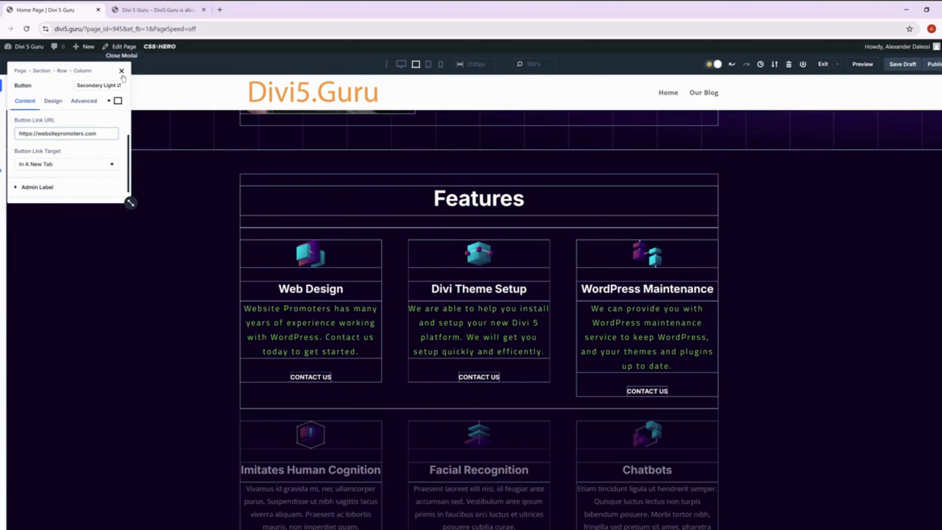
left_click(121, 70)
Compare the "Unlock your innovative potential" section with the same section on the published home page.
scroll(308, 253, "down", 4)
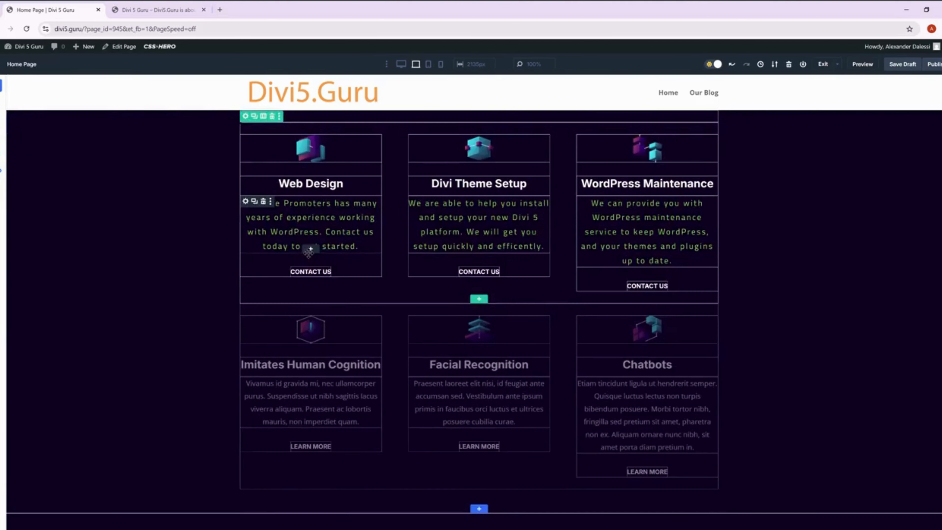
scroll(293, 283, "up", 1)
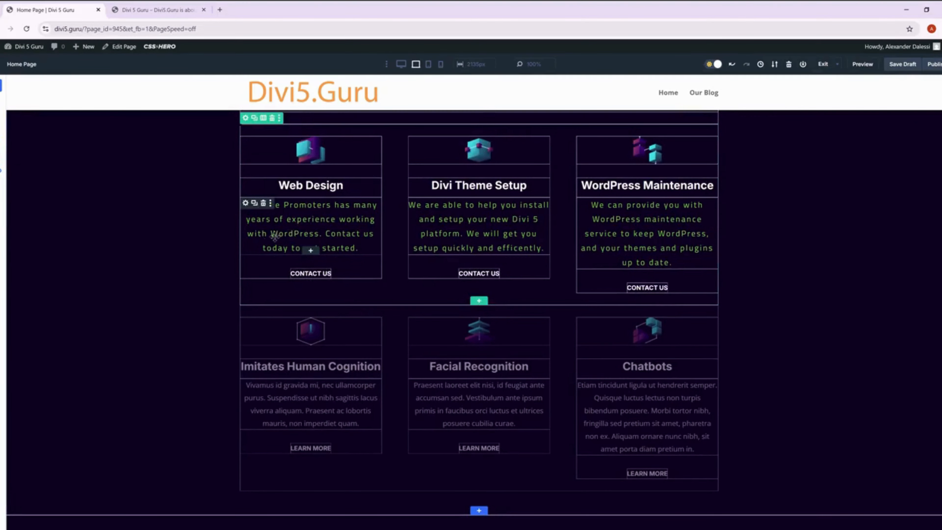
scroll(293, 256, "down", 10)
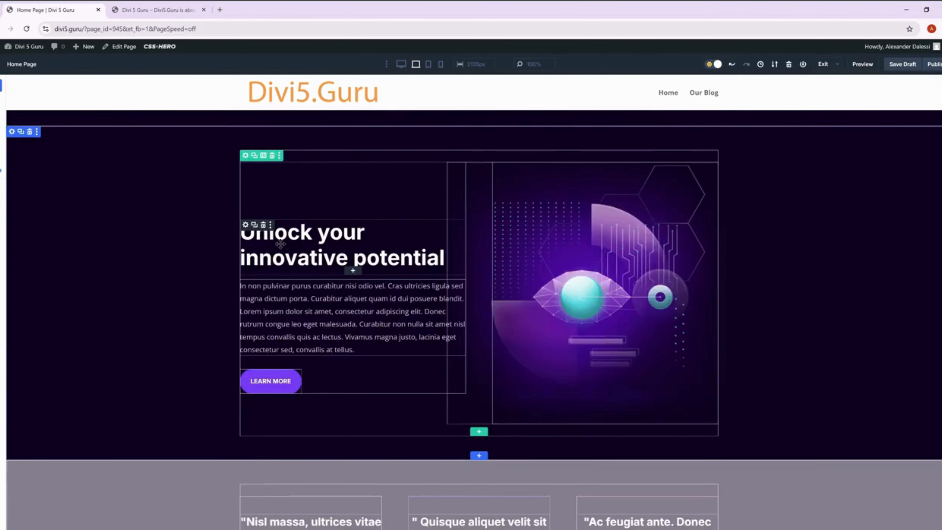
left_click(152, 7)
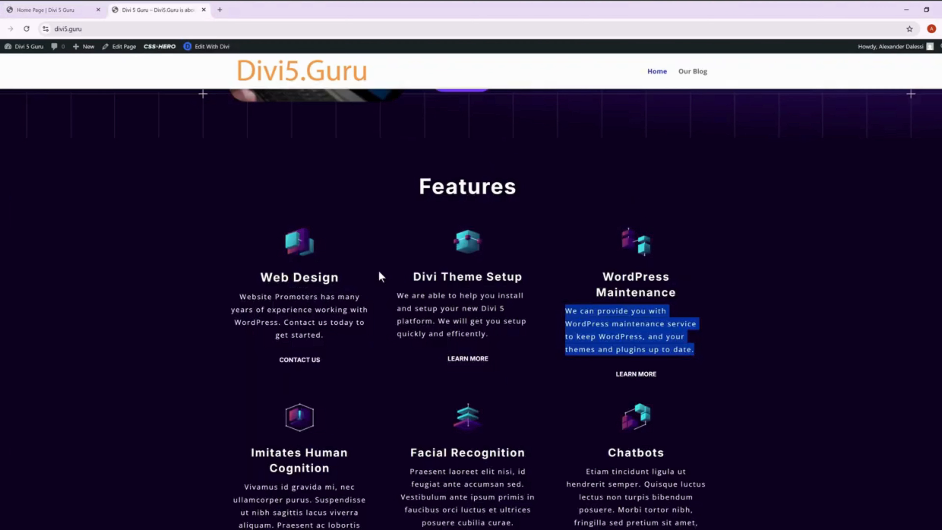
scroll(378, 270, "down", 10)
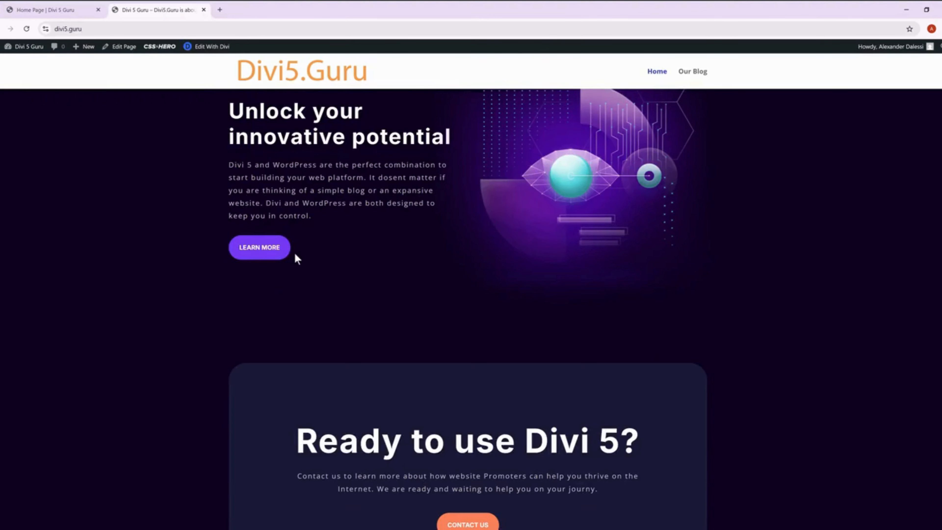
left_click(52, 10)
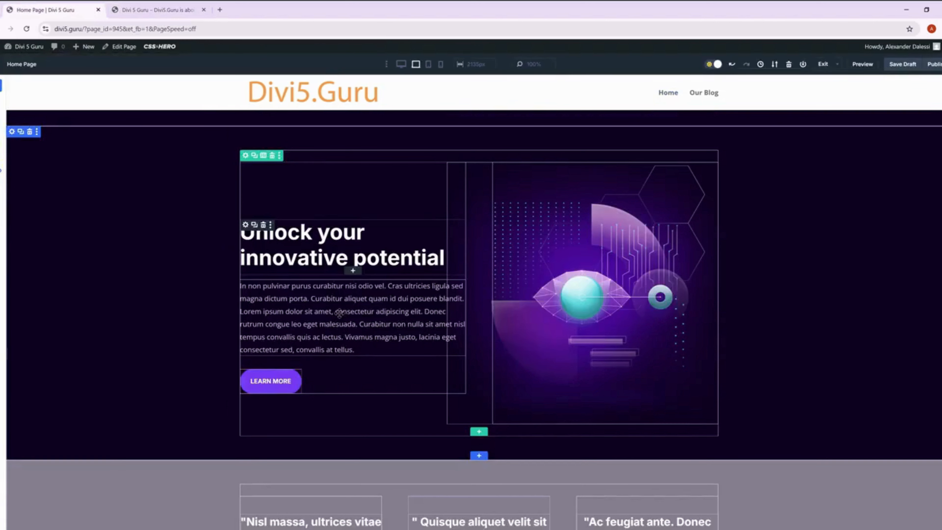
left_click(245, 375)
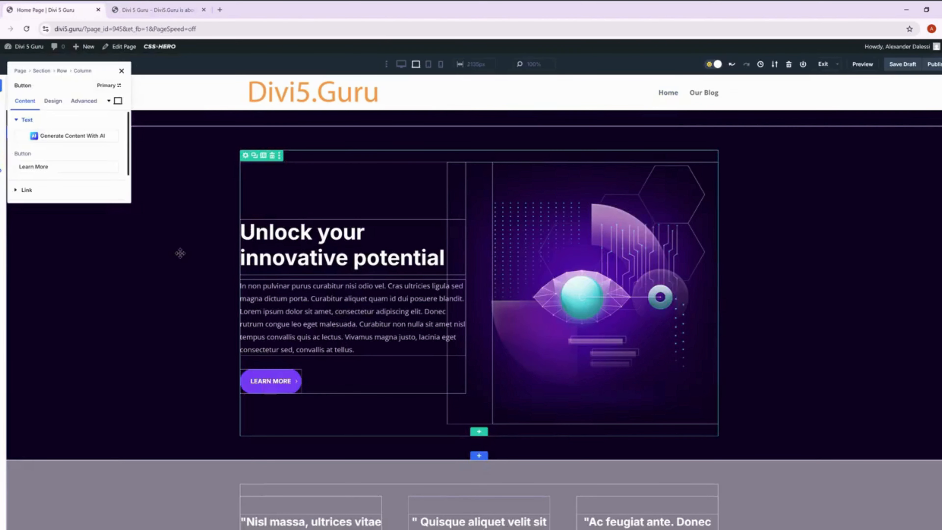
left_click(43, 159)
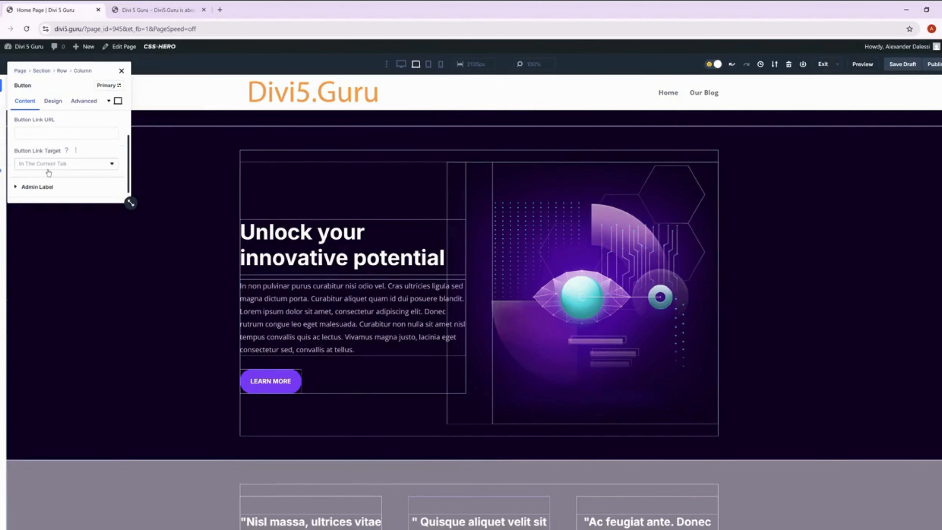
left_click(48, 164)
left_click(46, 182)
left_click(46, 133)
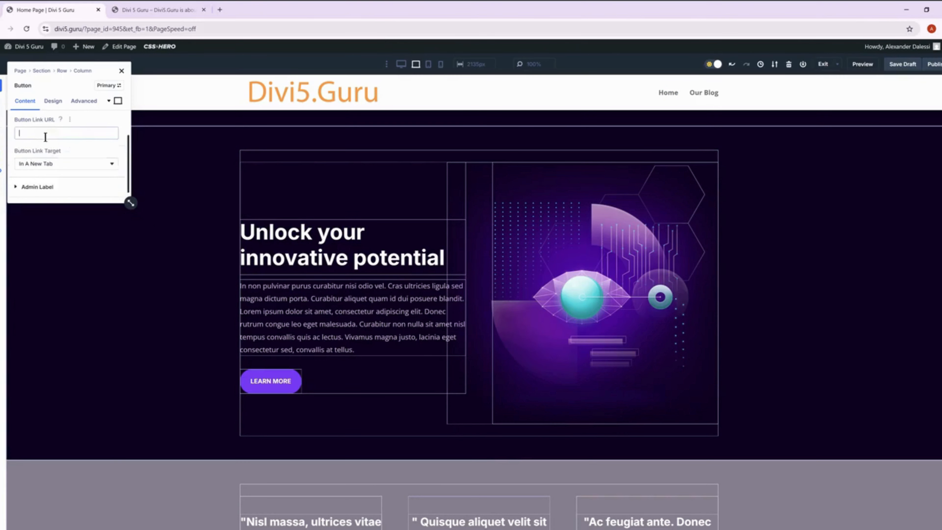
type("https://websitepromoters.com")
left_click(121, 71)
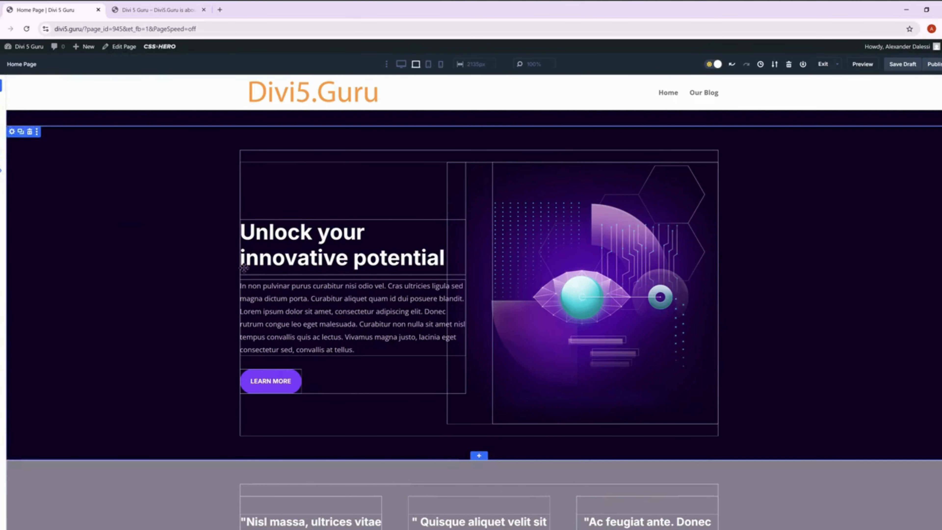
Change the text of the Join Today button in the "Ready to use Divi AI?" section to "Contact Us".
scroll(252, 254, "down", 5)
key("ctrl+Tab")
scroll(395, 330, "down", 5)
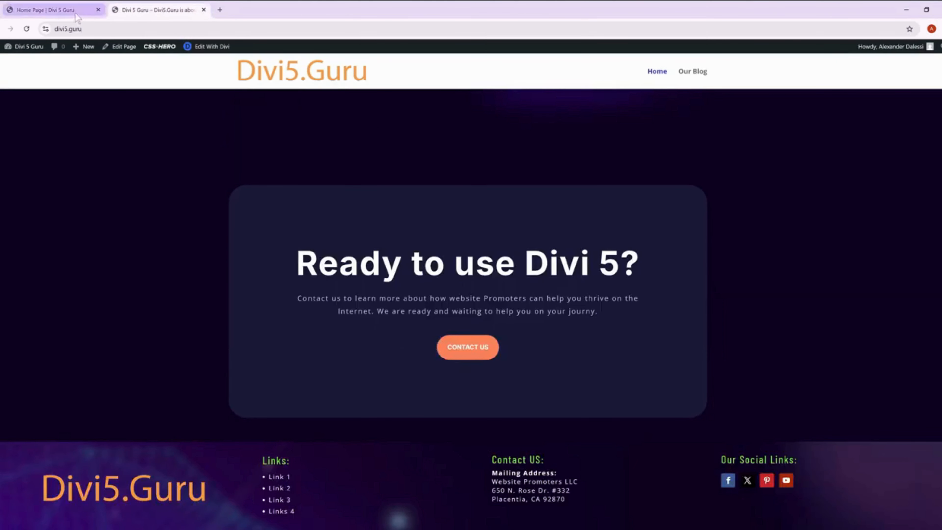
left_click(49, 10)
scroll(379, 367, "down", 4)
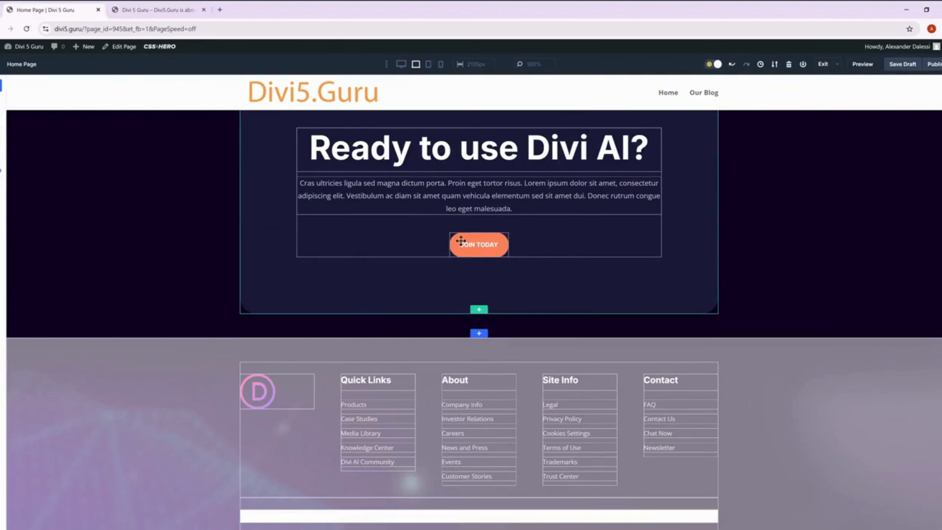
left_click(459, 239)
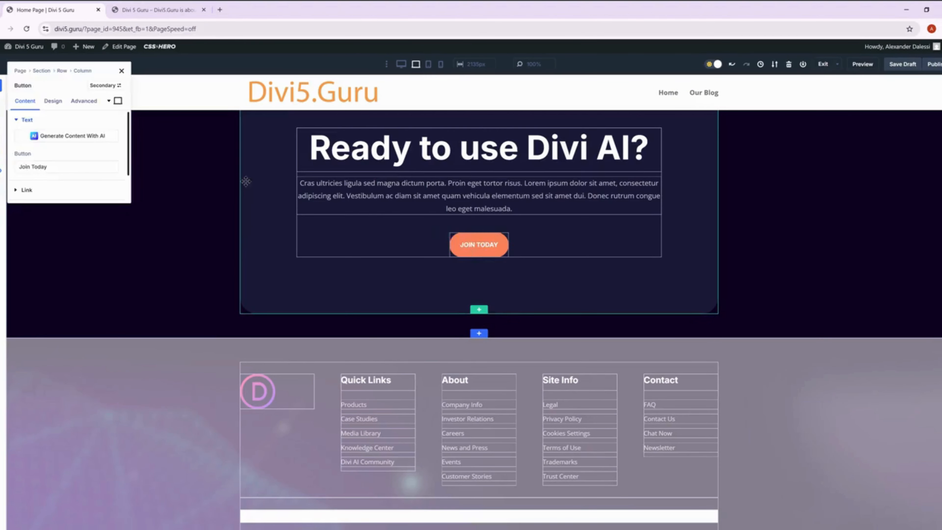
triple_click(46, 168)
type("Co")
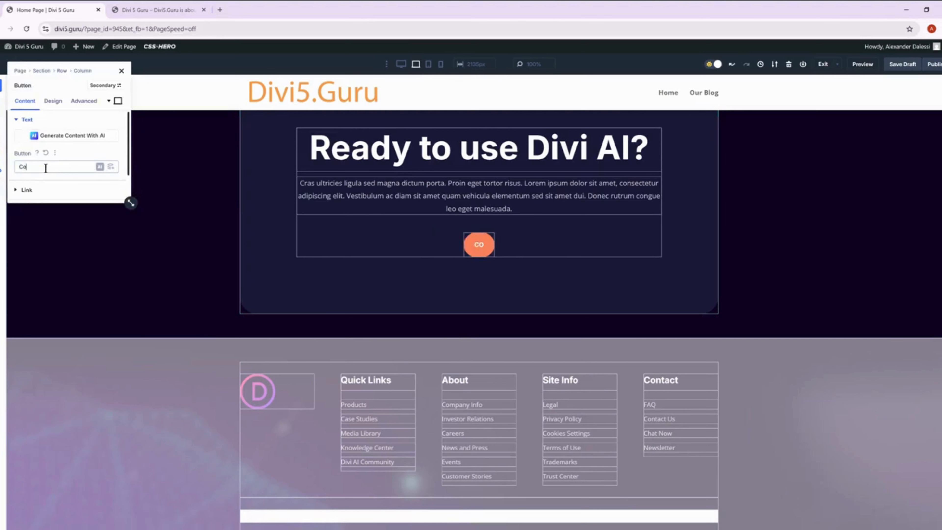
type("ntact Us")
scroll(45, 167, "down", 1)
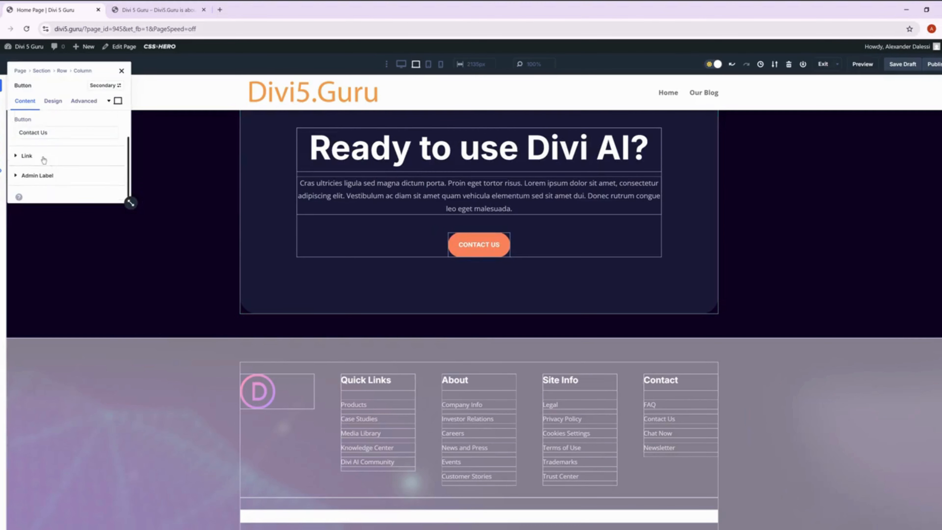
left_click(44, 160)
left_click(44, 164)
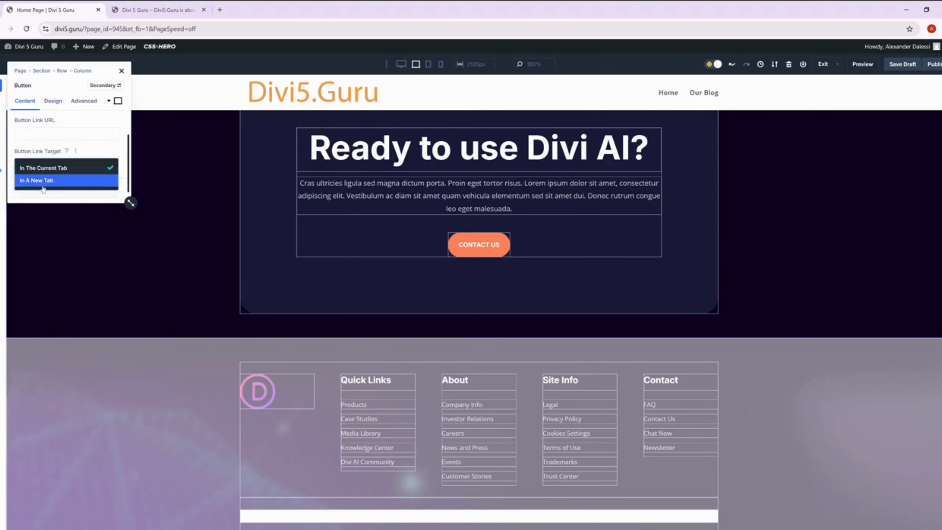
left_click(42, 181)
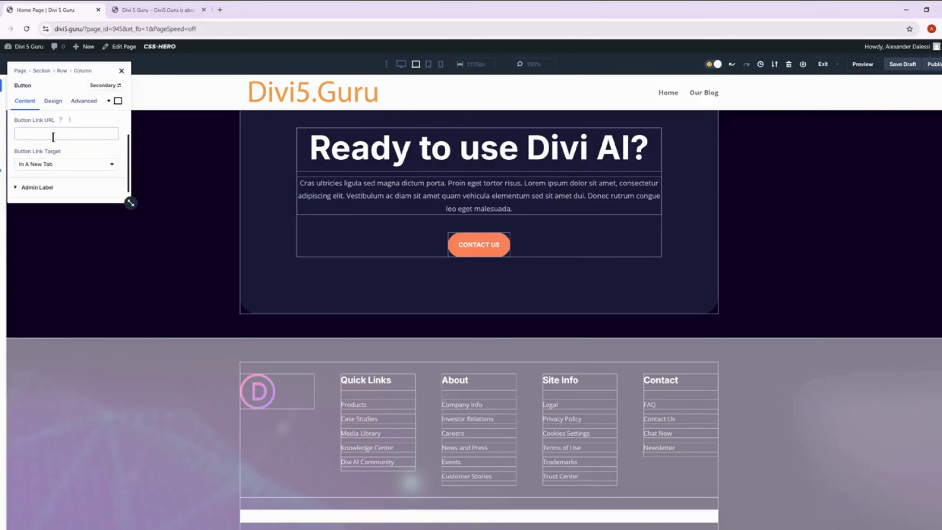
left_click(53, 137)
type("https://websitepromoters.com")
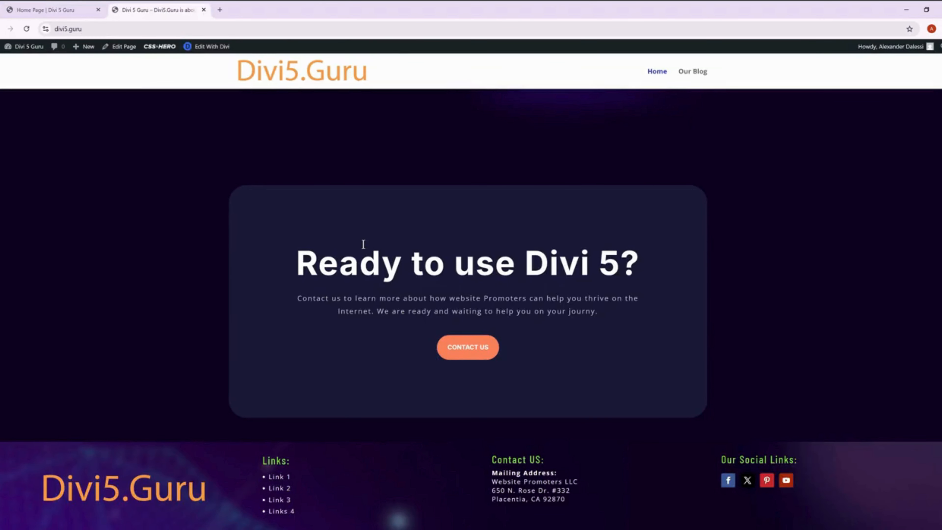
Open the module settings of the "Ready to use Divi AI?" heading.
left_click(63, 6)
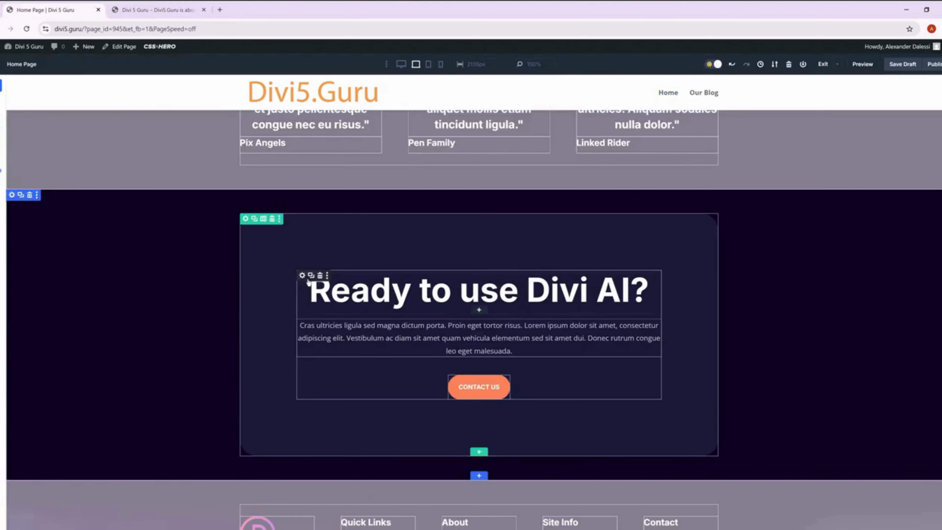
left_click(303, 276)
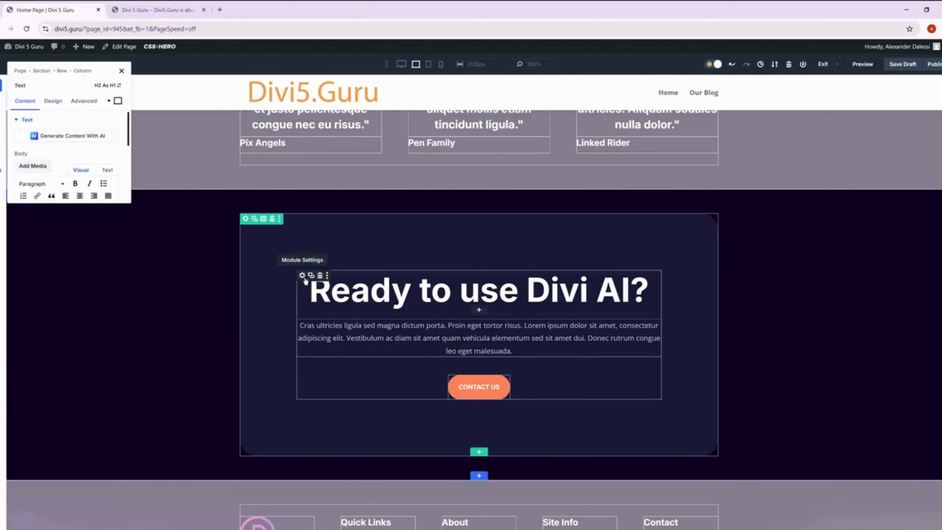
left_click(107, 140)
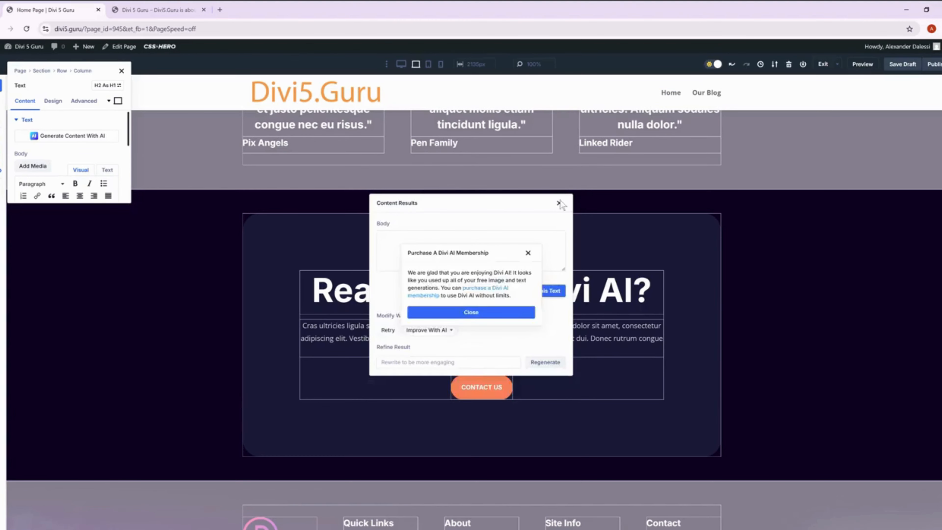
left_click(530, 252)
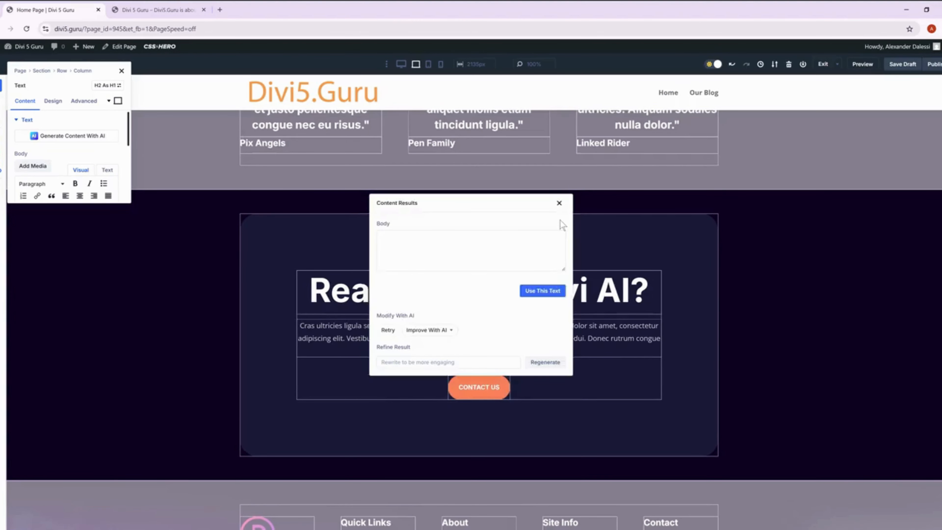
left_click(559, 203)
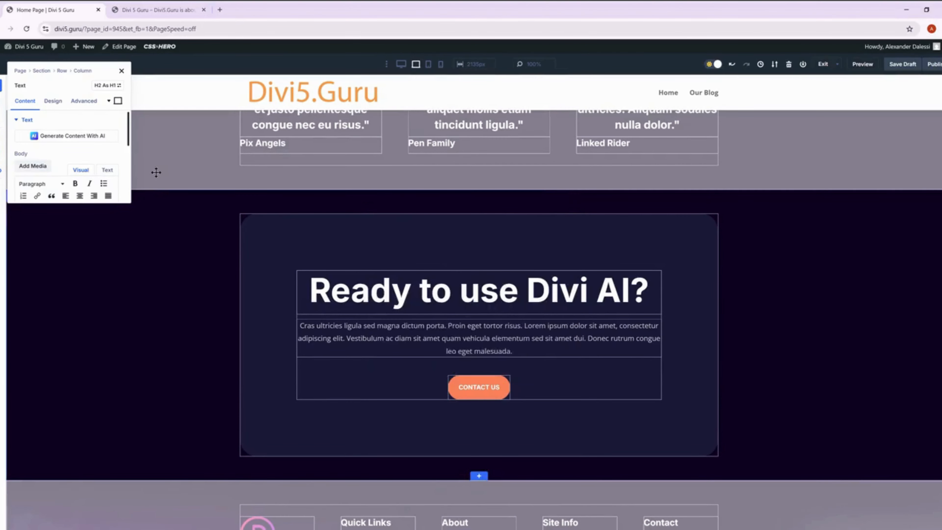
Change the heading text to "Ready to use Divi 5?" and close its settings.
scroll(66, 160, "down", 1)
scroll(67, 160, "down", 2)
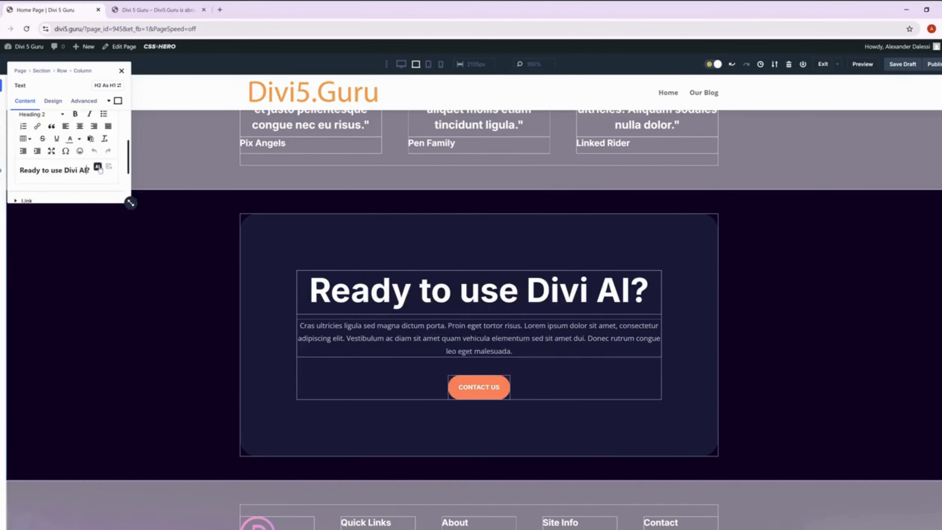
key("BackSpace")
key("BackSpace")
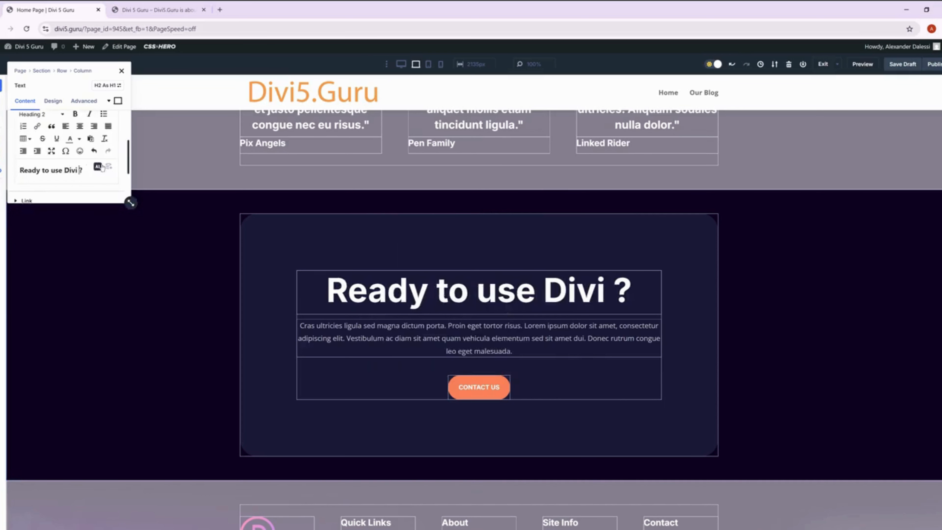
type("5")
left_click(121, 70)
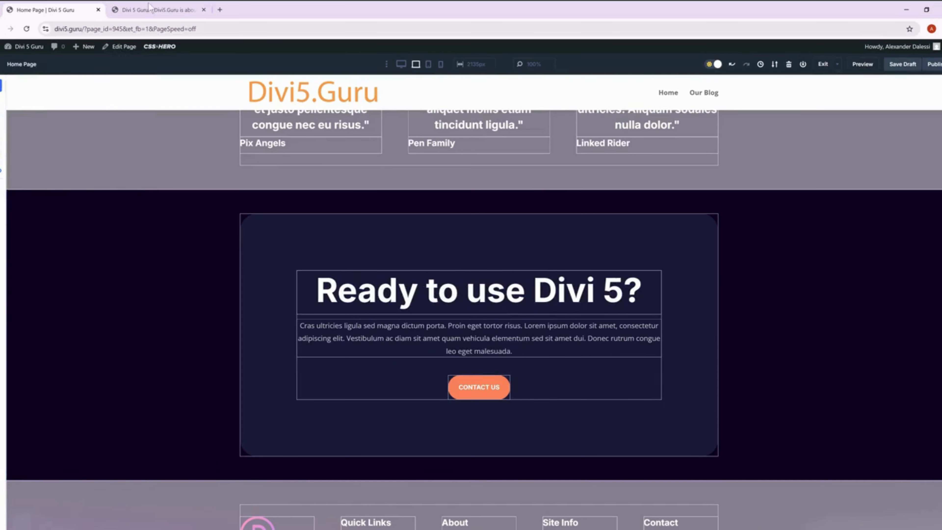
Replace the placeholder paragraph under "Ready to use Divi 5?" with the matching paragraph copied from the published home page, and close its settings.
left_click(149, 8)
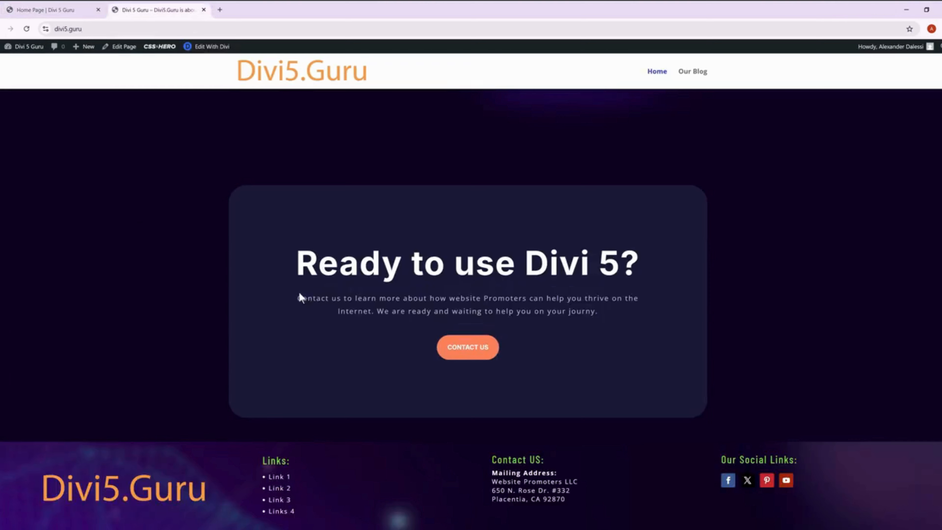
left_click_drag(308, 293, 614, 313)
key("ctrl+c")
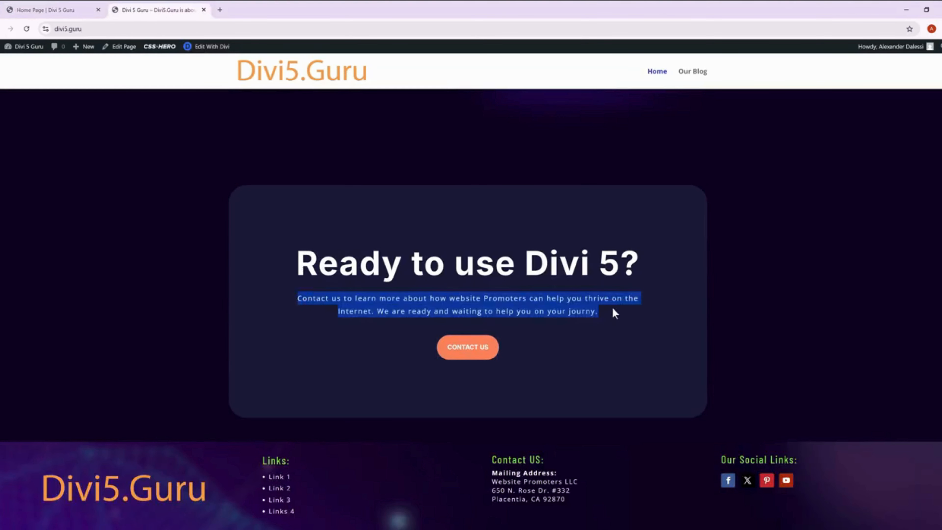
left_click(82, 8)
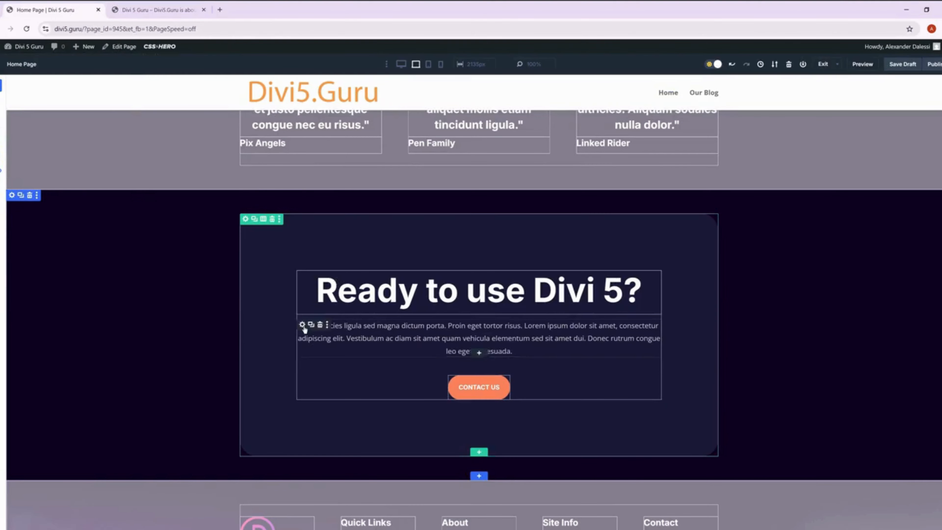
left_click(302, 325)
key("ctrl+a")
key("BackSpace")
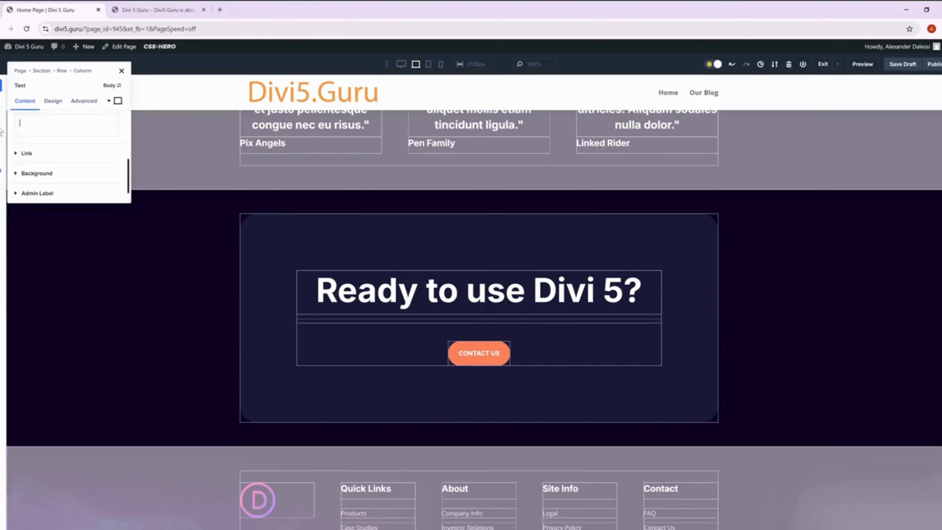
key("ctrl+v")
left_click(121, 70)
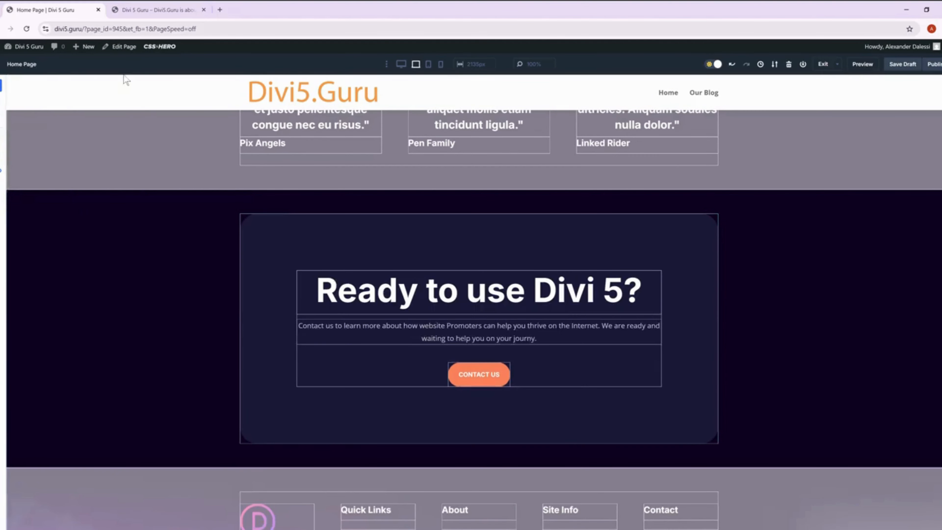
Replace the placeholder paragraph under "Unlock your innovative potential" with the matching paragraph copied from the published home page.
key("ctrl+Tab")
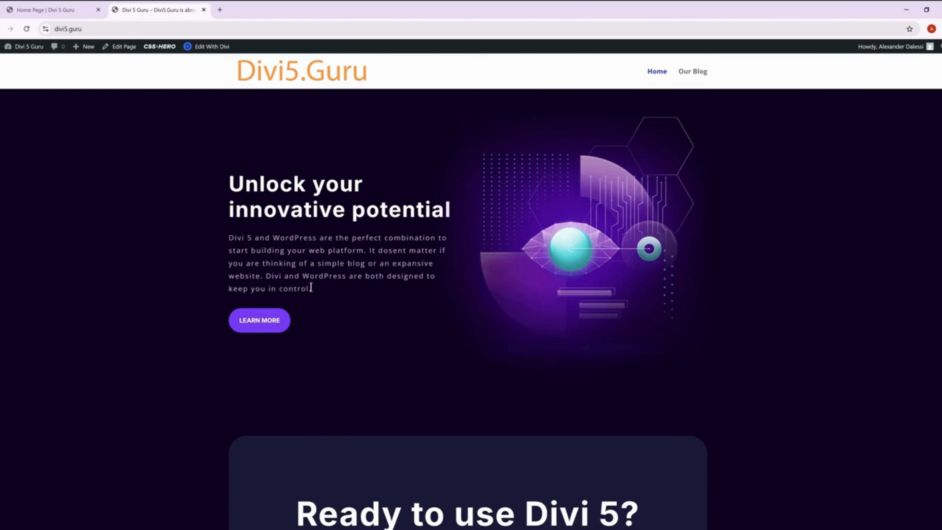
left_click_drag(311, 288, 245, 243)
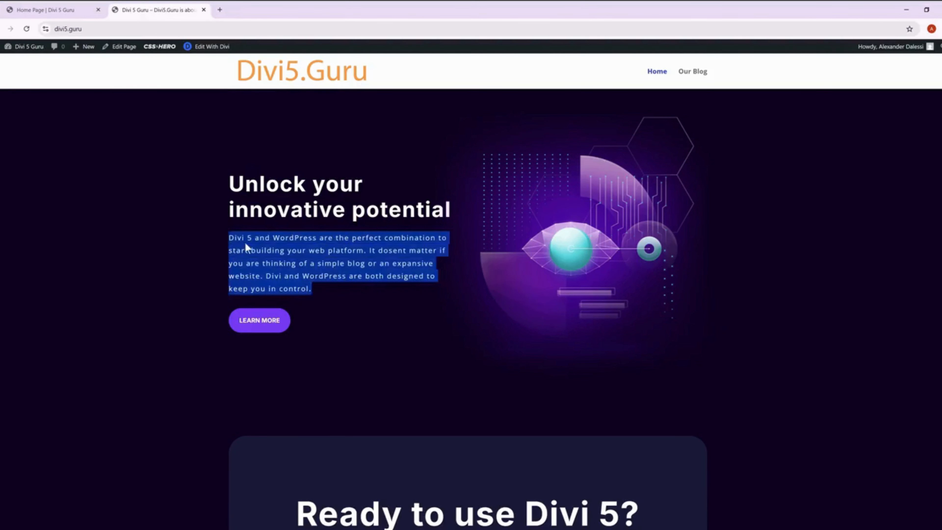
left_click(120, 47)
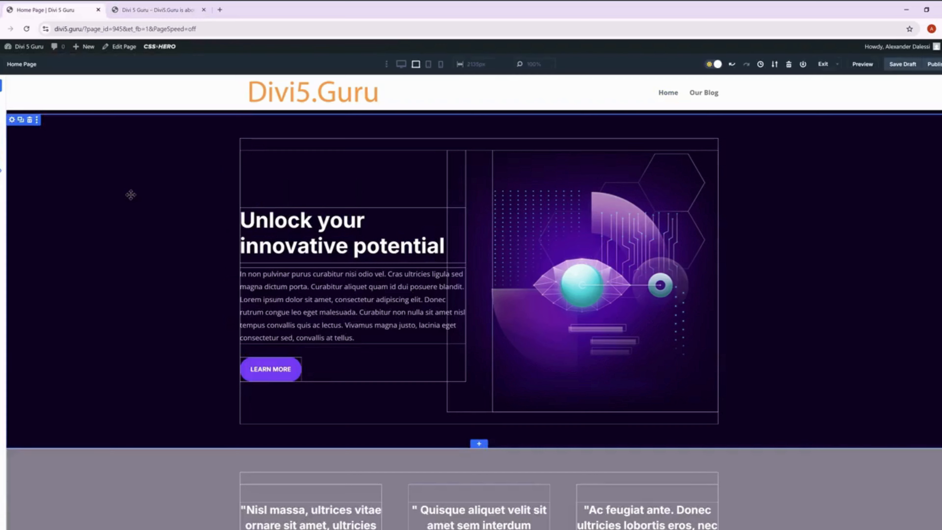
left_click(245, 274)
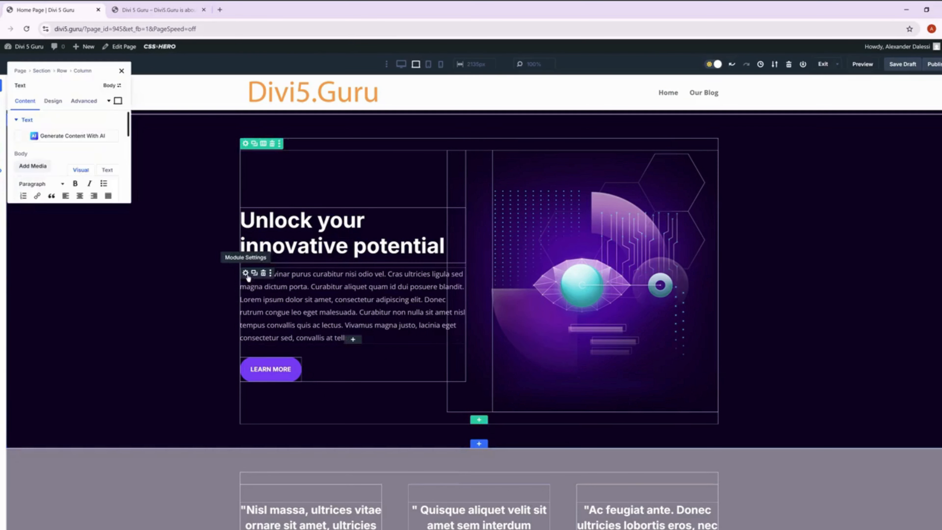
scroll(93, 178, "down", 2)
scroll(93, 178, "down", 3)
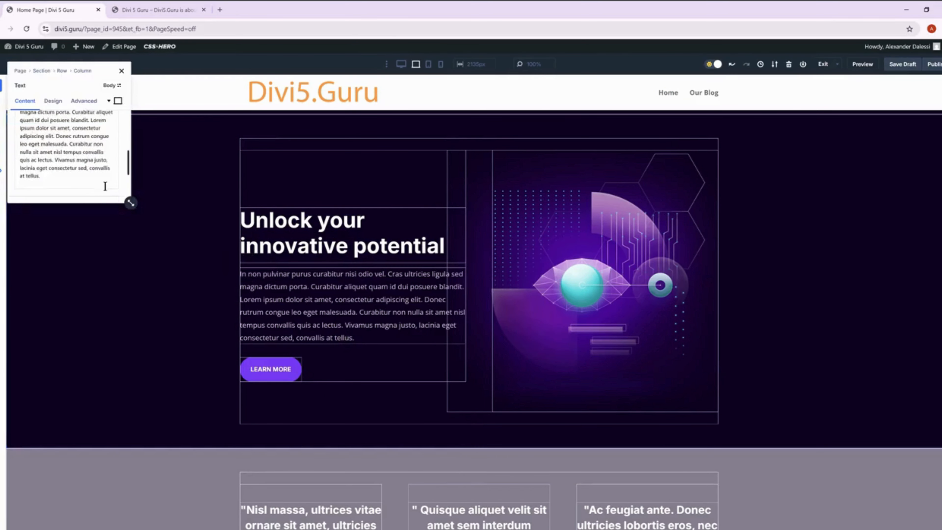
left_click(48, 159)
Open the spacing options of the Web Design description text in the Features section.
scroll(47, 159, "up", 2)
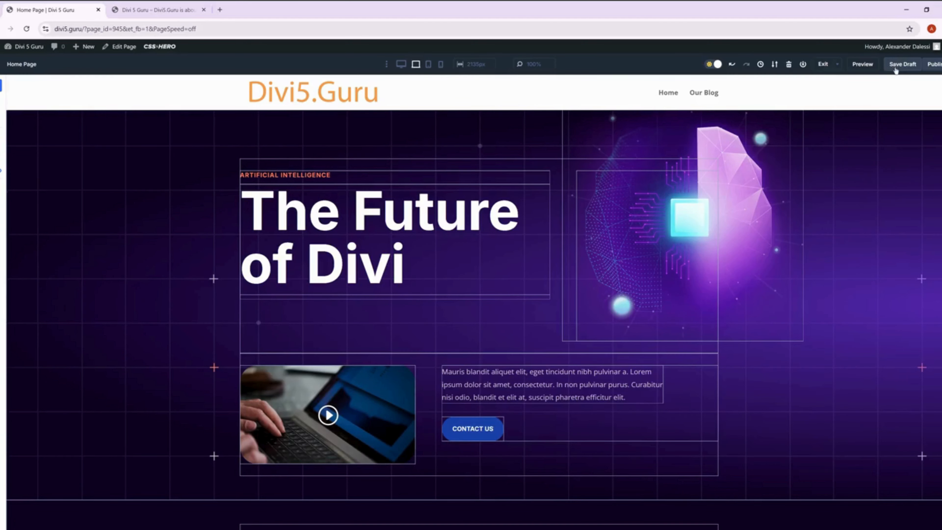
scroll(805, 257, "down", 3)
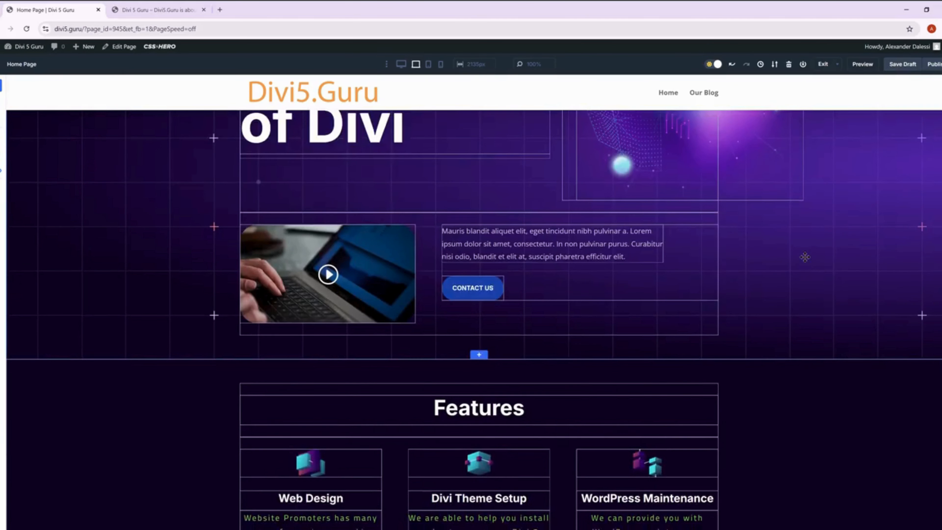
scroll(805, 257, "down", 3)
left_click(247, 376)
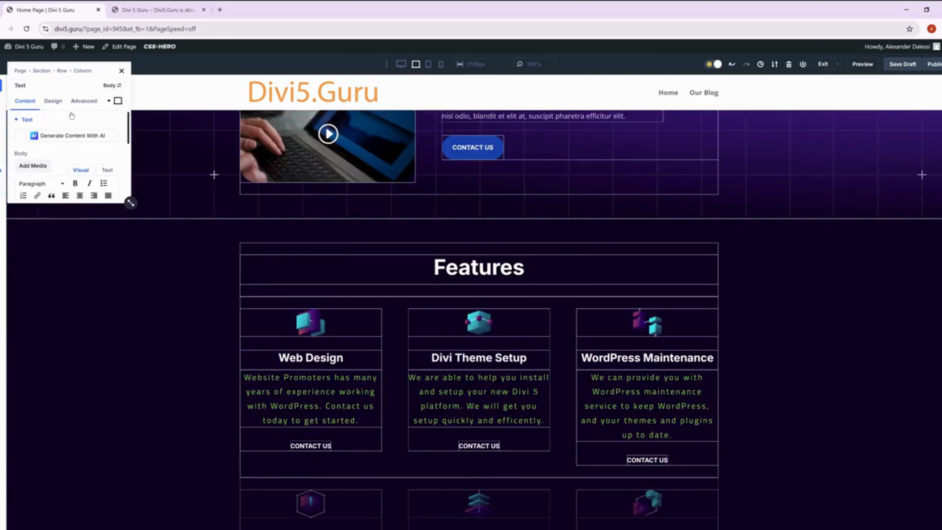
left_click(53, 101)
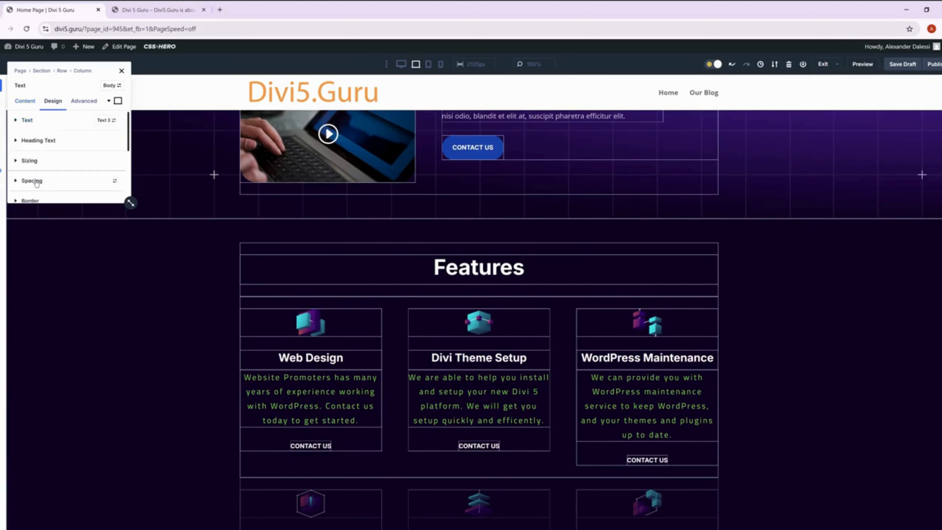
left_click(59, 183)
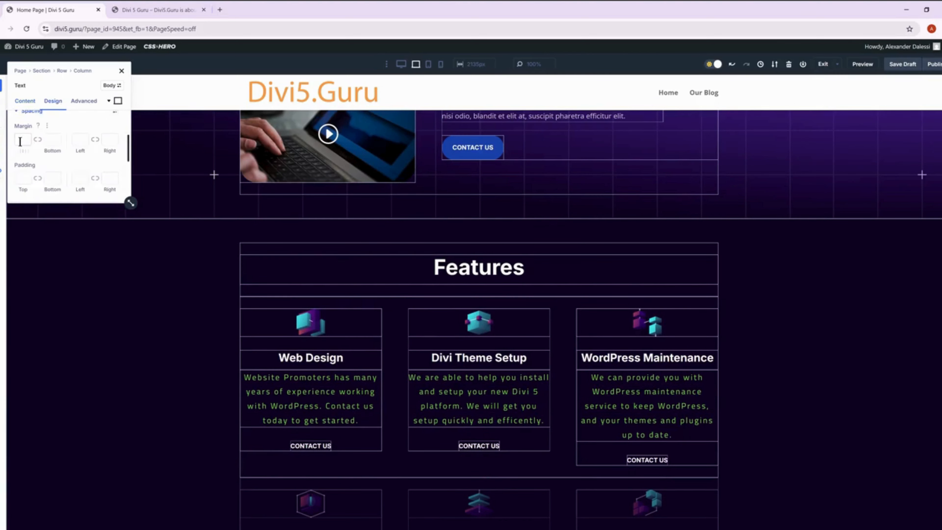
Try setting the Web Design description's top and bottom margins to 0px, and undo the change.
left_click(38, 139)
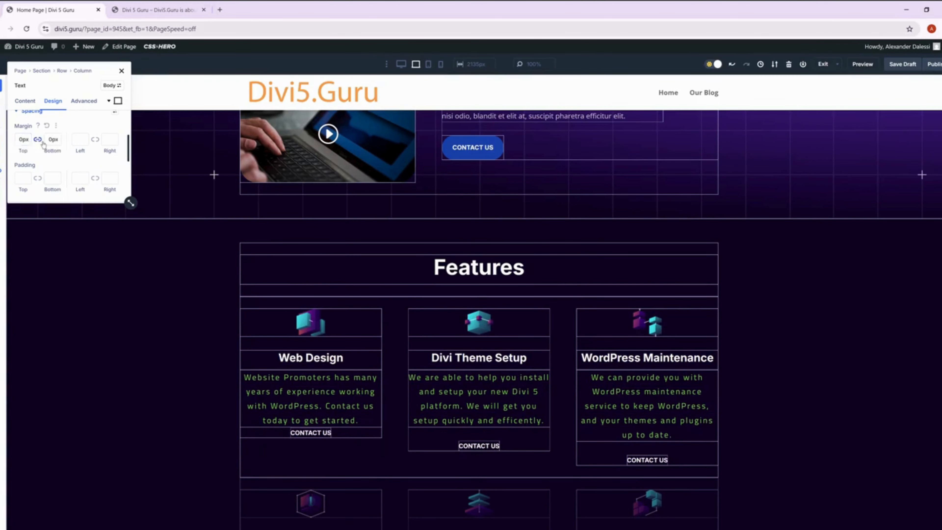
key("ctrl+z")
key("ctrl+z")
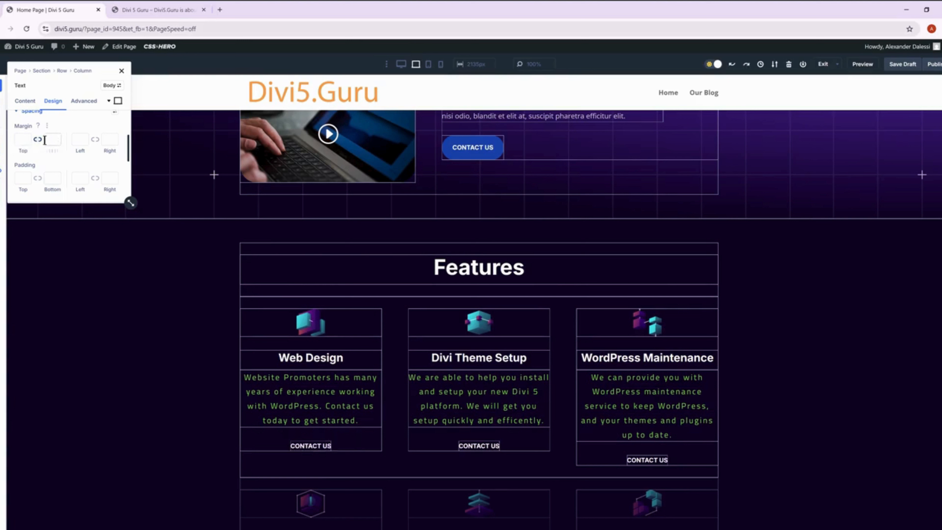
Set the Web Design description's padding to 15px on all four sides, linking top with bottom and left with right.
left_click(20, 178)
type("15px")
left_click(38, 179)
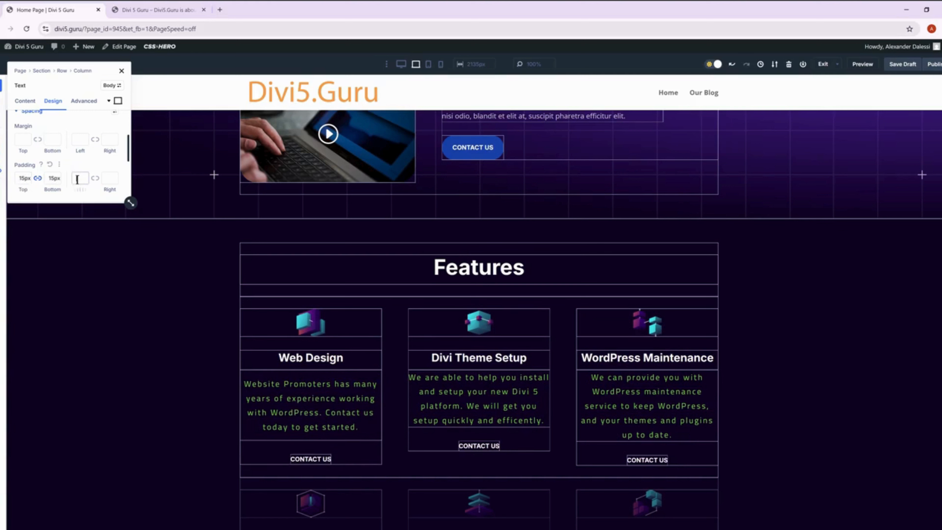
type("15px")
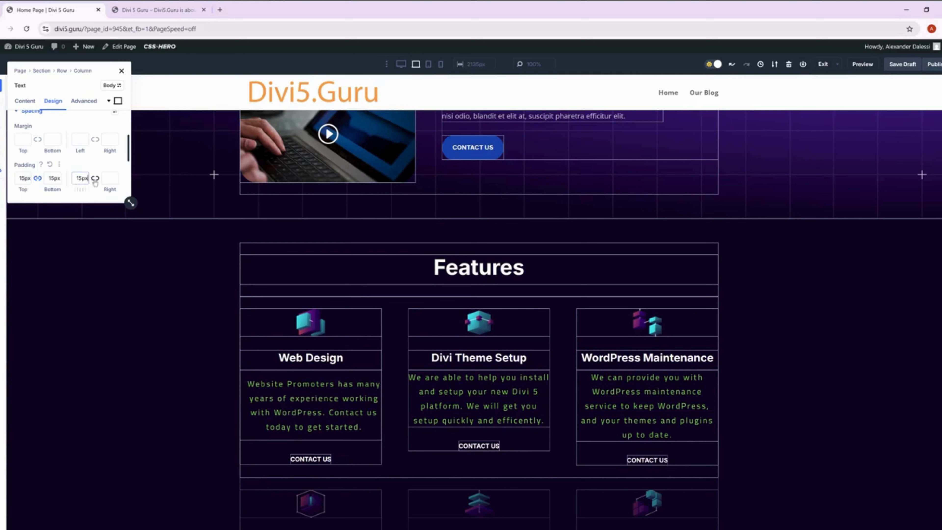
left_click(95, 178)
Create a new spacing preset from the Web Design description's current styles and close its settings.
scroll(107, 167, "up", 2)
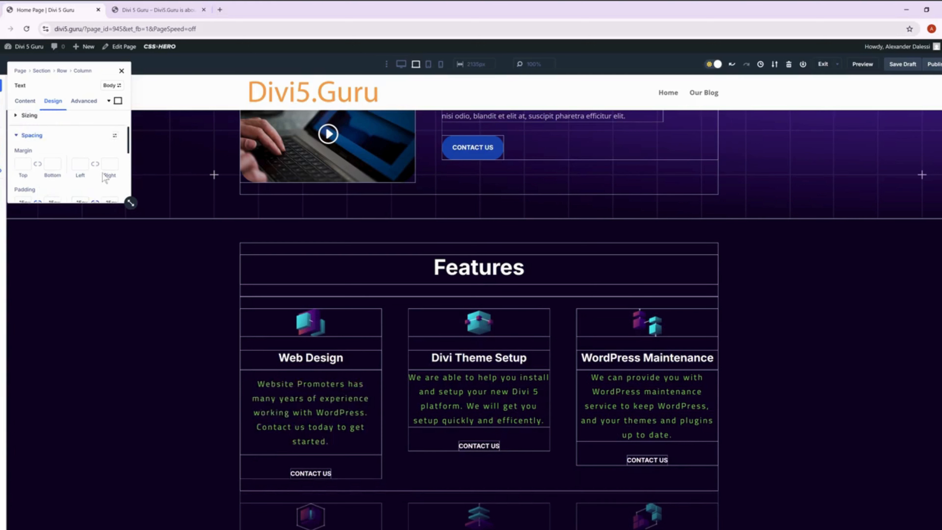
left_click(114, 148)
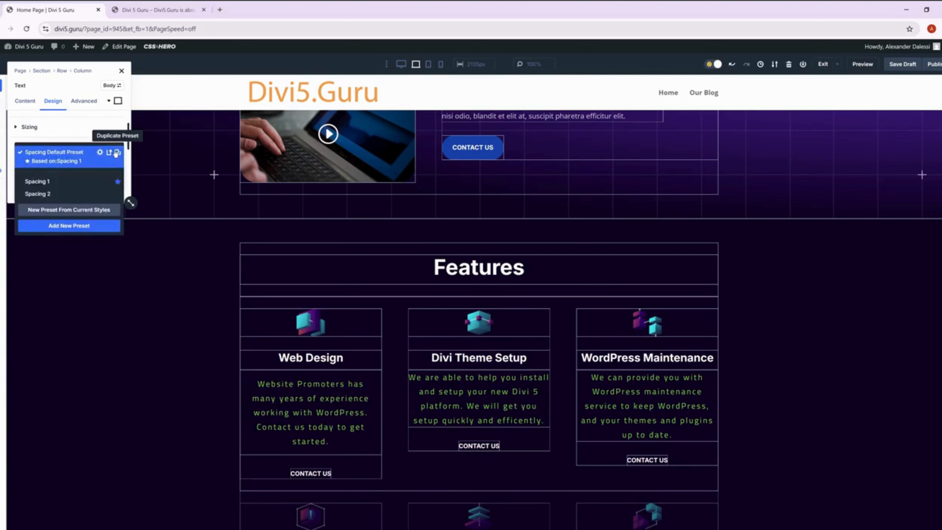
left_click(78, 210)
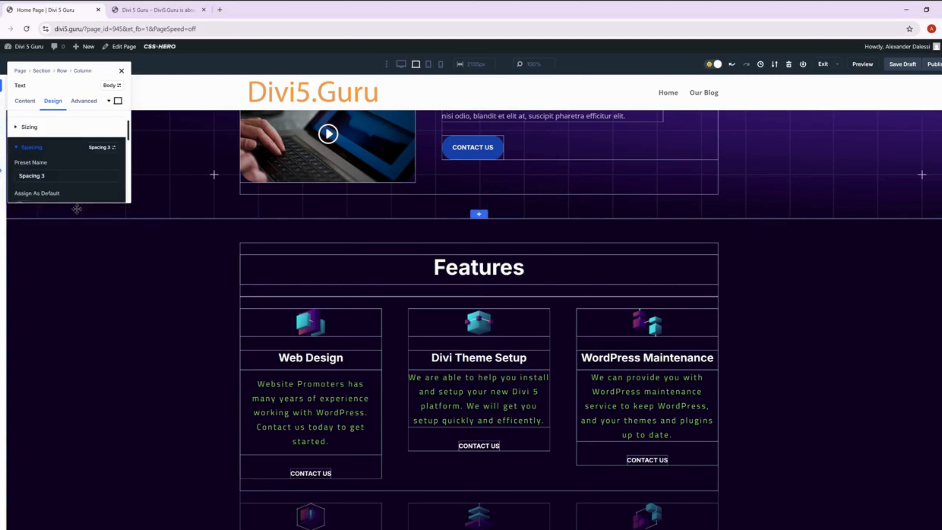
left_click(121, 70)
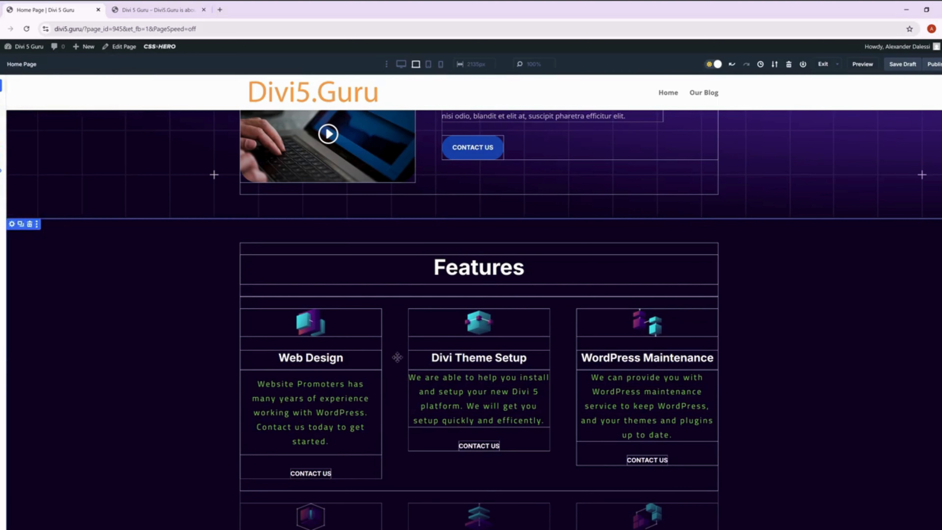
Apply the Spacing 3 preset to the Divi Theme Setup description in the Features section and close its settings.
left_click(414, 376)
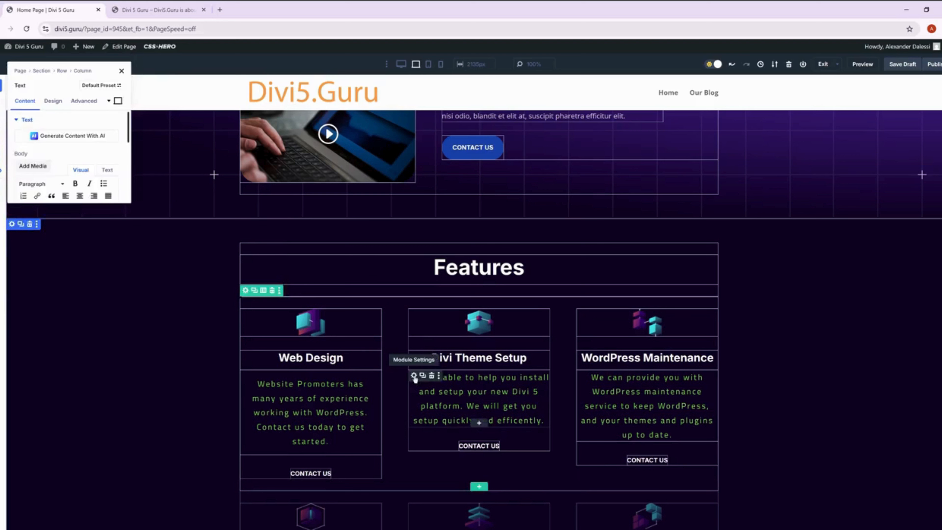
left_click(53, 101)
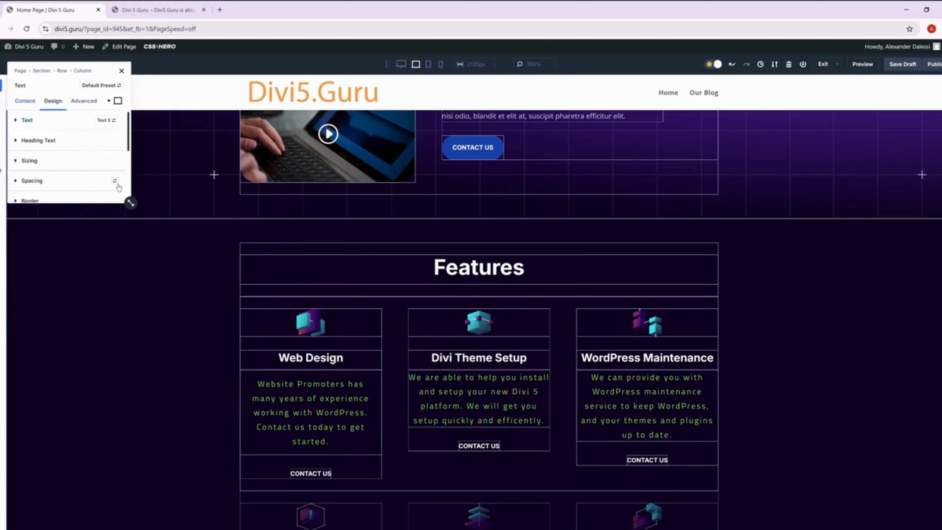
left_click(115, 181)
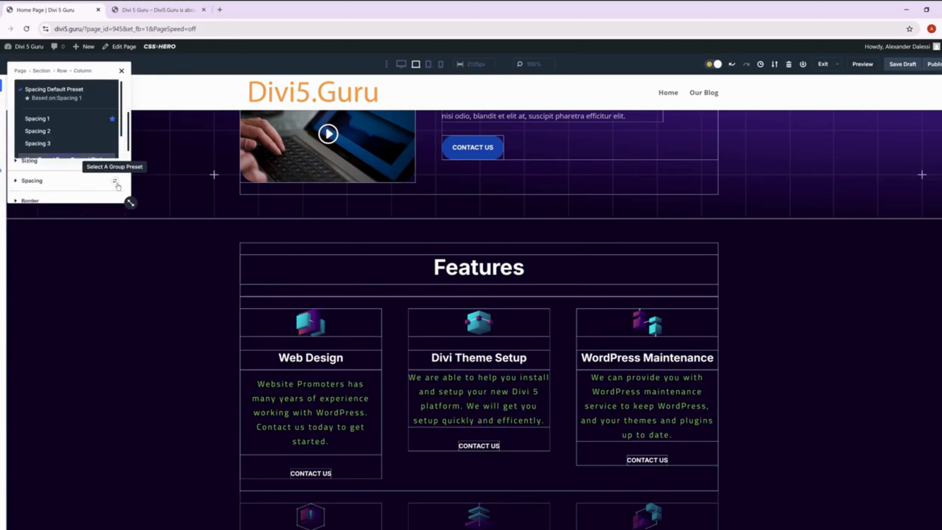
left_click(57, 148)
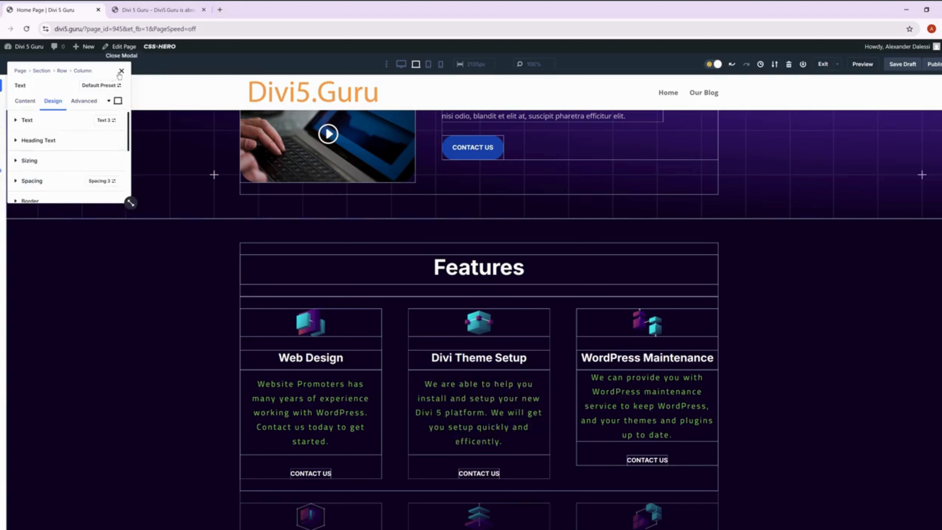
left_click(121, 71)
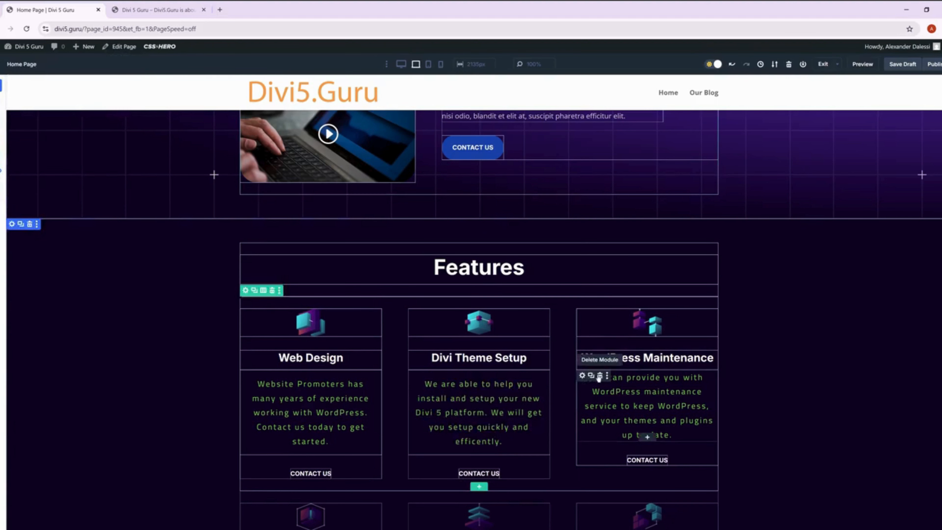
Apply the Spacing 3 preset to the WordPress Maintenance description in the Features section and close its settings.
left_click(582, 376)
left_click(52, 101)
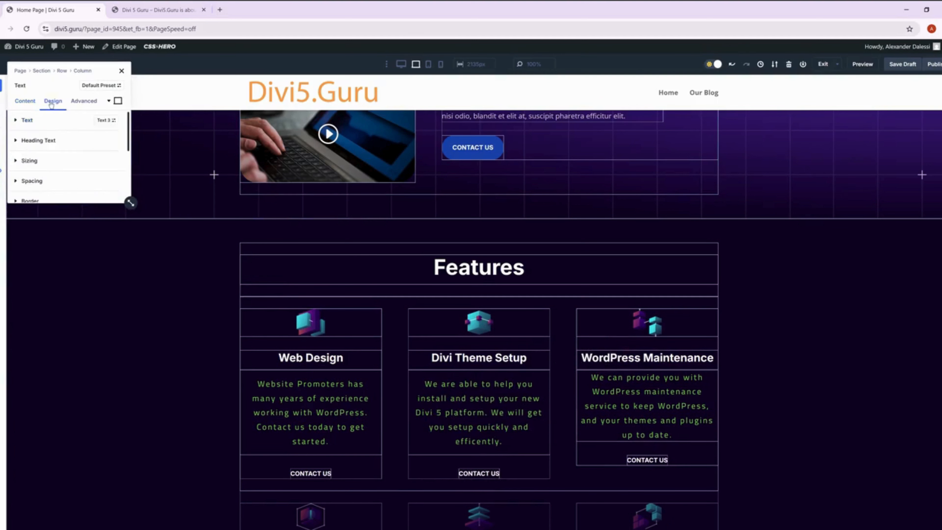
left_click(32, 181)
scroll(46, 174, "down", 2)
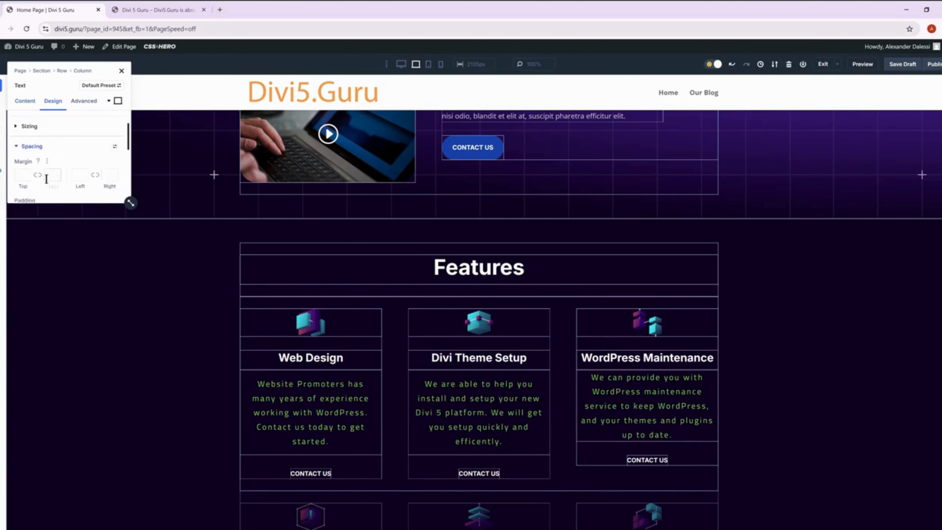
left_click(114, 147)
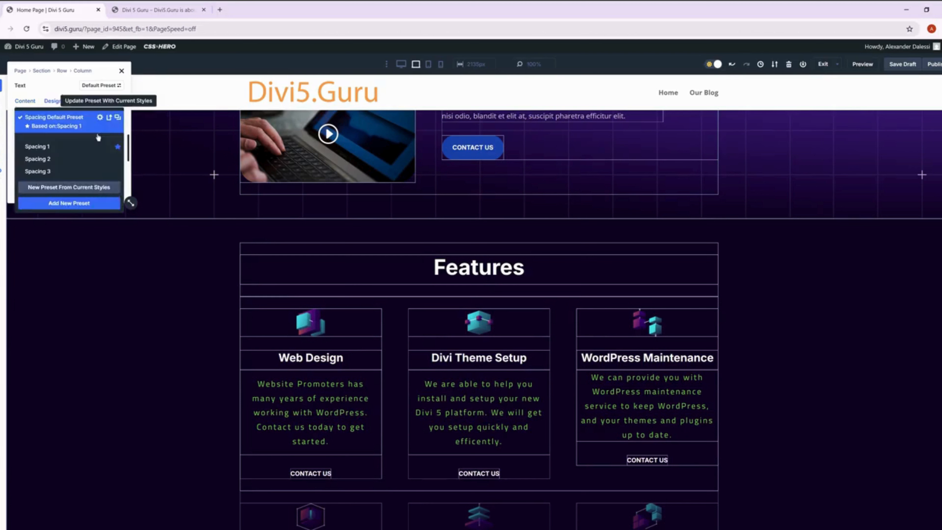
left_click(56, 175)
left_click(122, 71)
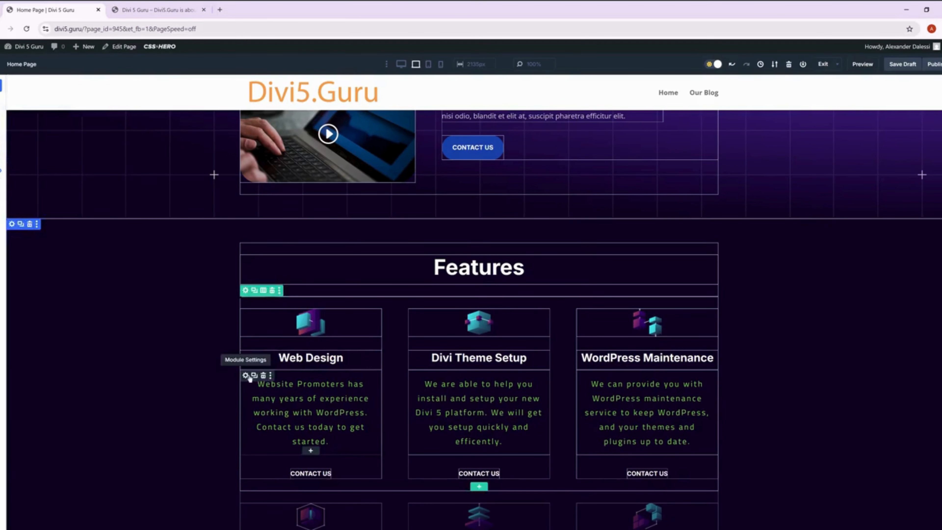
Open the spacing options of the Web Design description in the Features section to reach its padding values.
left_click(245, 375)
left_click(53, 101)
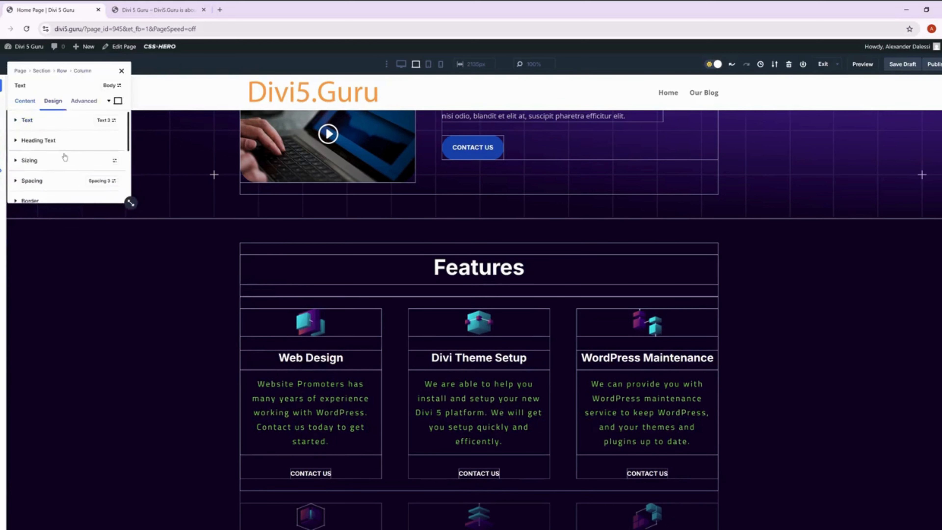
left_click(51, 181)
scroll(49, 178, "down", 2)
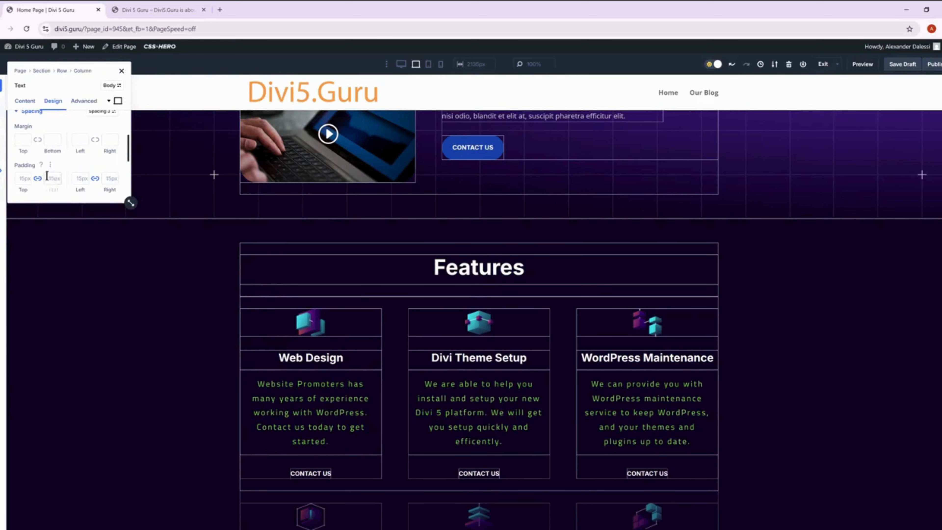
Try reducing the Web Design description's linked top and bottom padding to 13px, and return it to 15px.
left_click(27, 181)
left_click(27, 181)
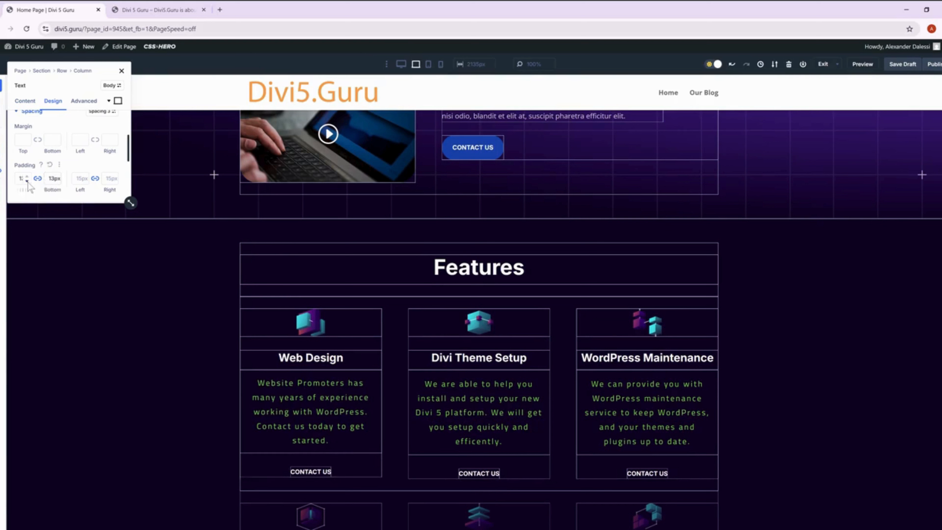
left_click(27, 176)
left_click(26, 176)
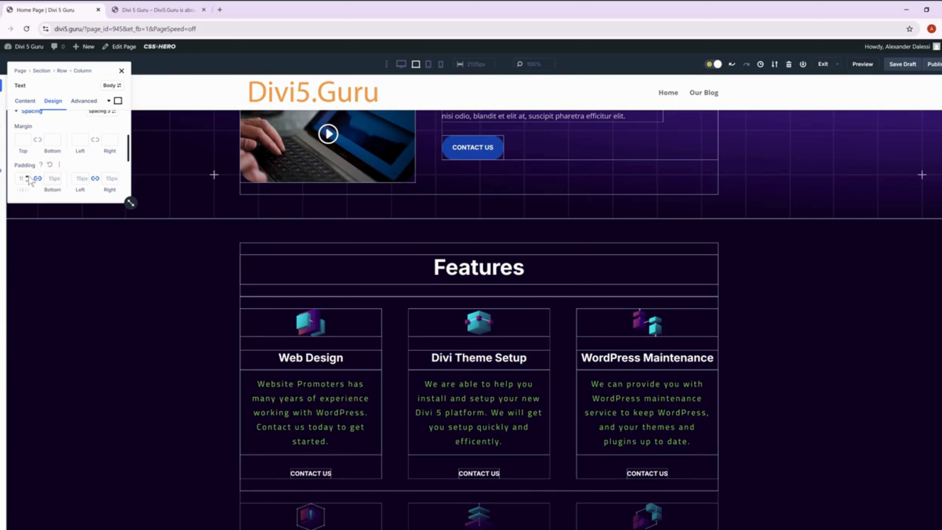
Edit the Spacing 3 preset to use 10px padding on all four sides, save the preset, and close the settings.
scroll(93, 167, "up", 2)
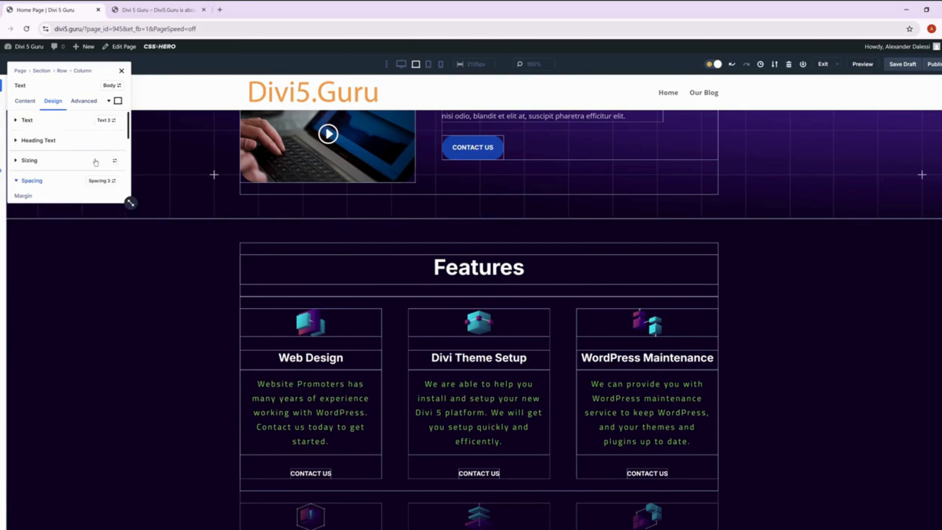
left_click(96, 182)
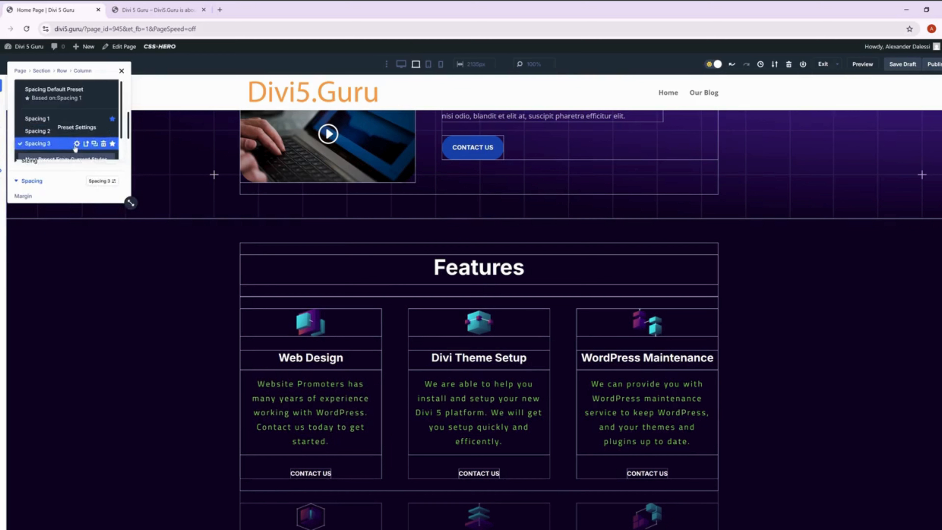
left_click(76, 145)
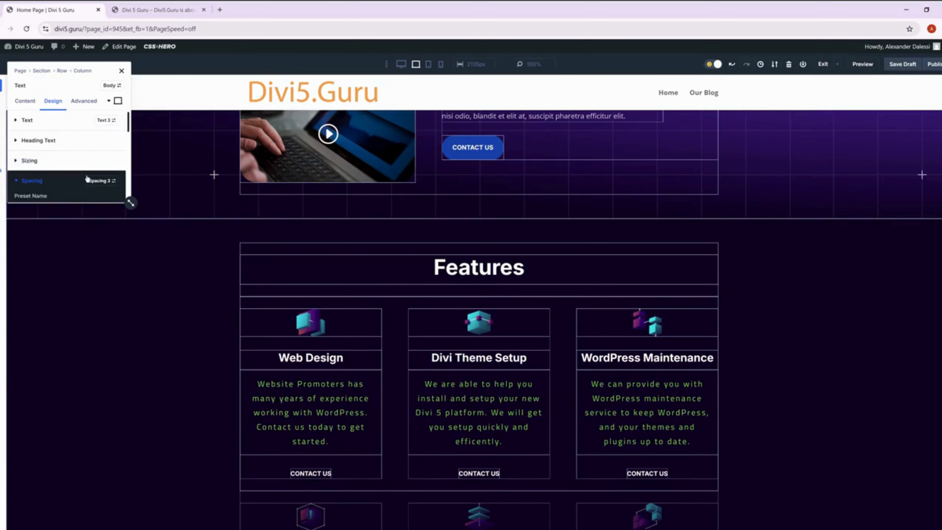
scroll(86, 180, "down", 3)
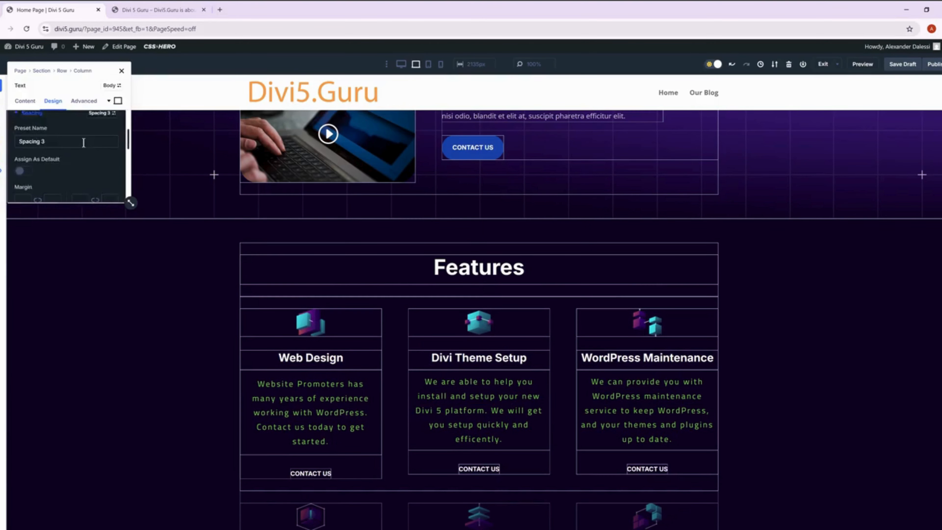
scroll(84, 143, "down", 3)
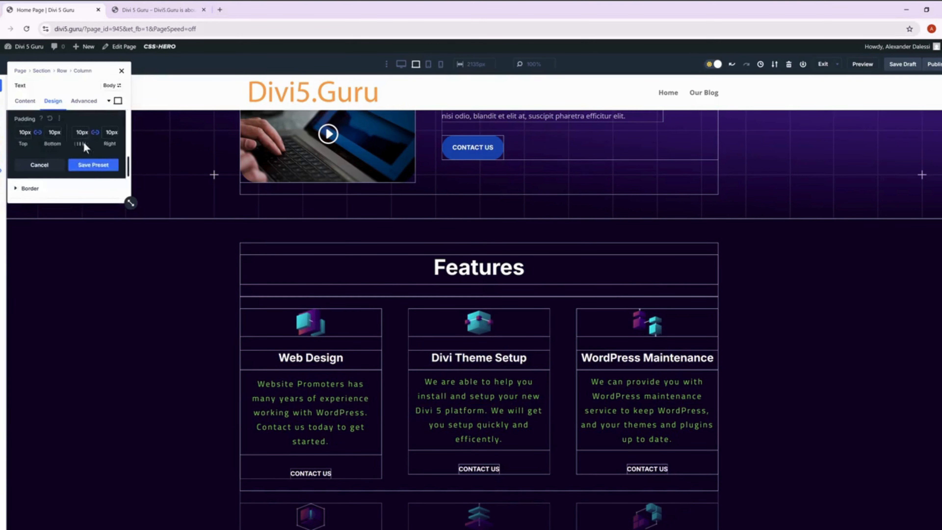
left_click(94, 168)
left_click(94, 166)
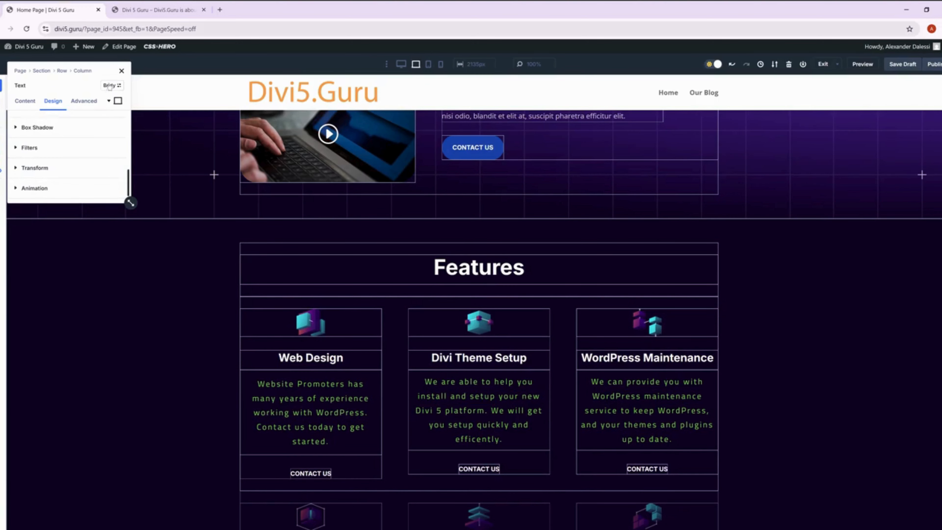
left_click(121, 70)
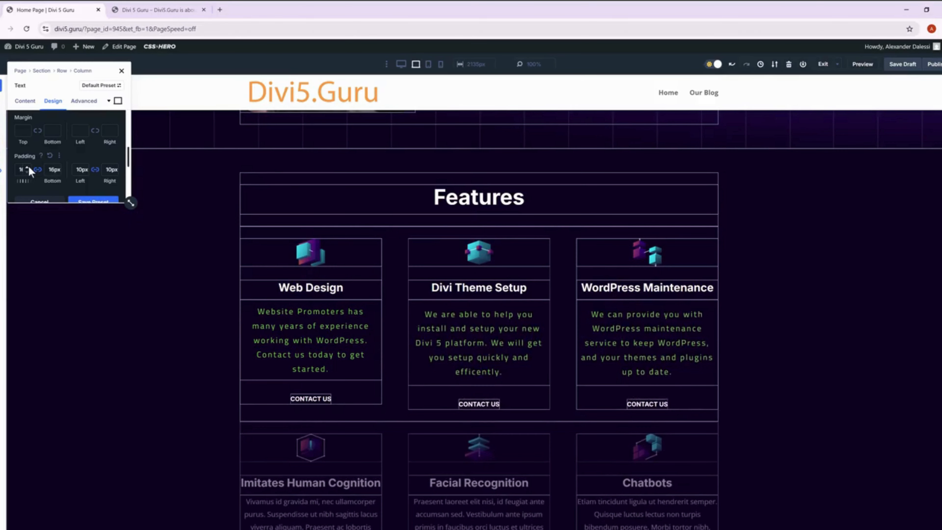
Try the Spacing 3 preset's top and bottom padding at 18px, bring it back to 10px, and close the settings.
left_click(28, 168)
left_click(28, 168)
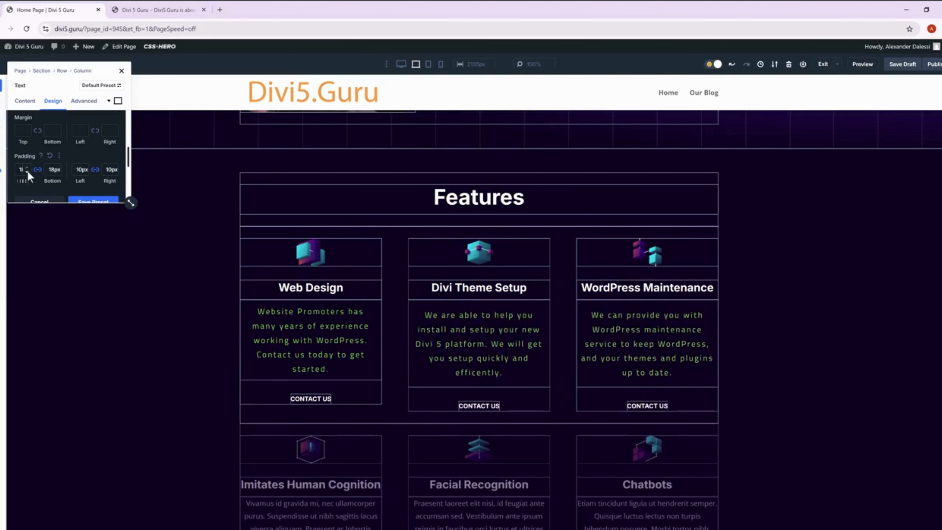
left_click(27, 171)
left_click(27, 172)
left_click(27, 172)
left_click(27, 172)
left_click(27, 172)
left_click(27, 172)
left_click(27, 171)
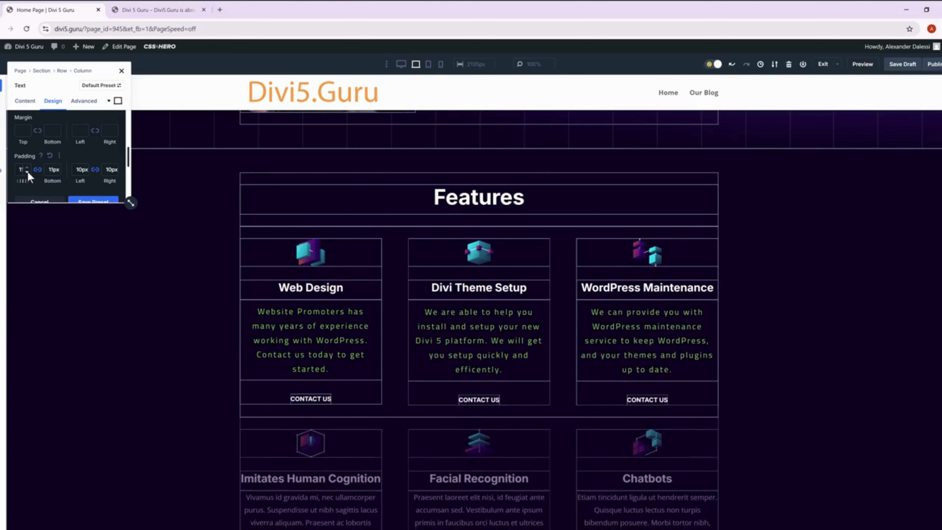
left_click(27, 171)
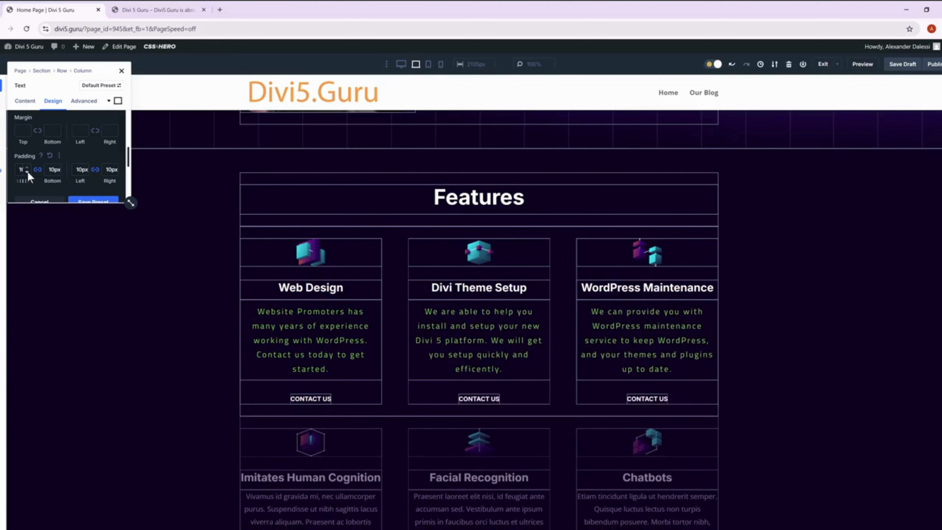
left_click(121, 71)
scroll(382, 311, "down", 10)
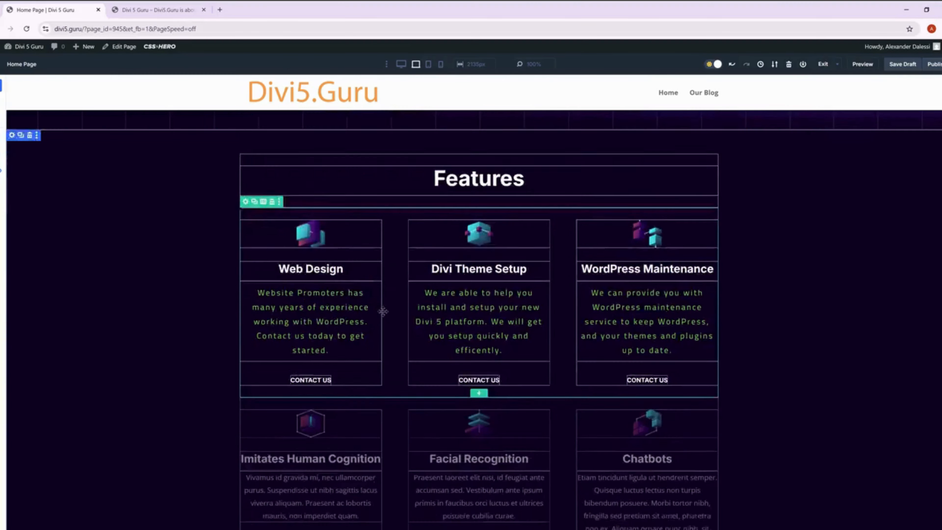
scroll(383, 311, "down", 18)
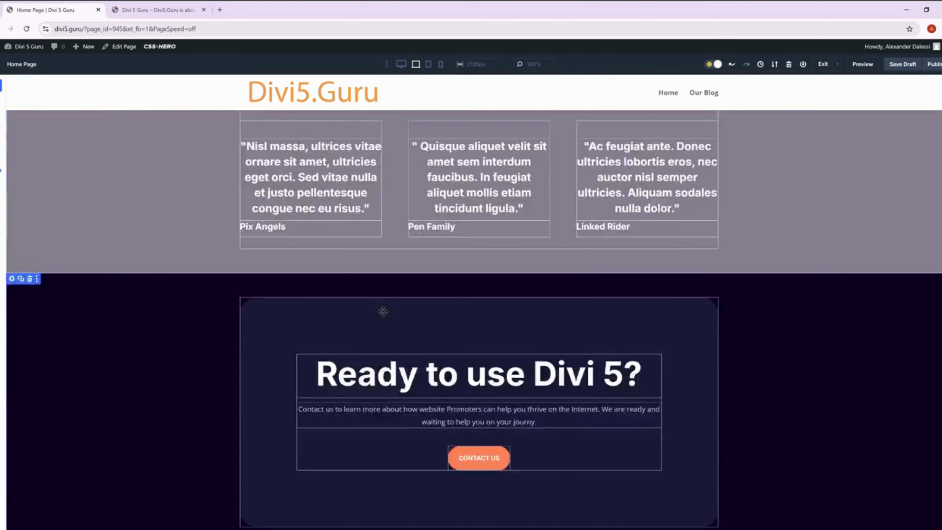
scroll(383, 311, "up", 6)
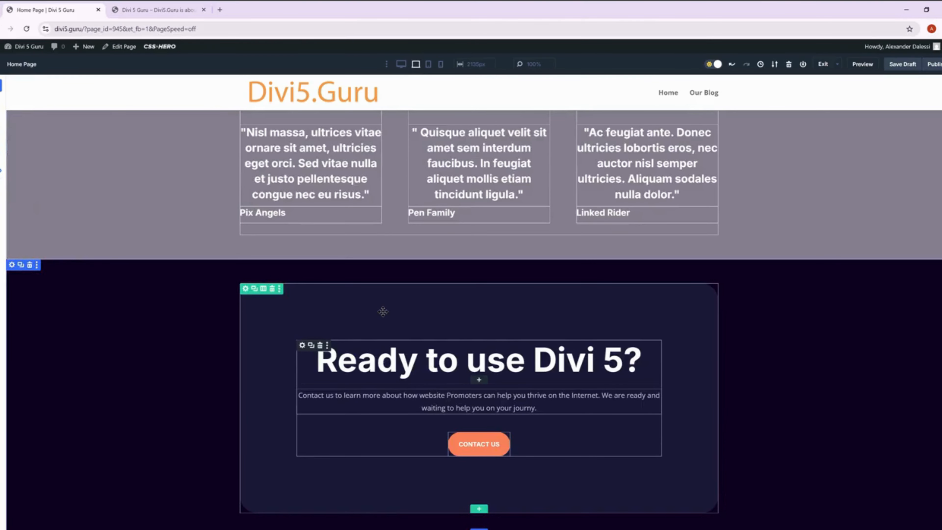
scroll(383, 312, "up", 20)
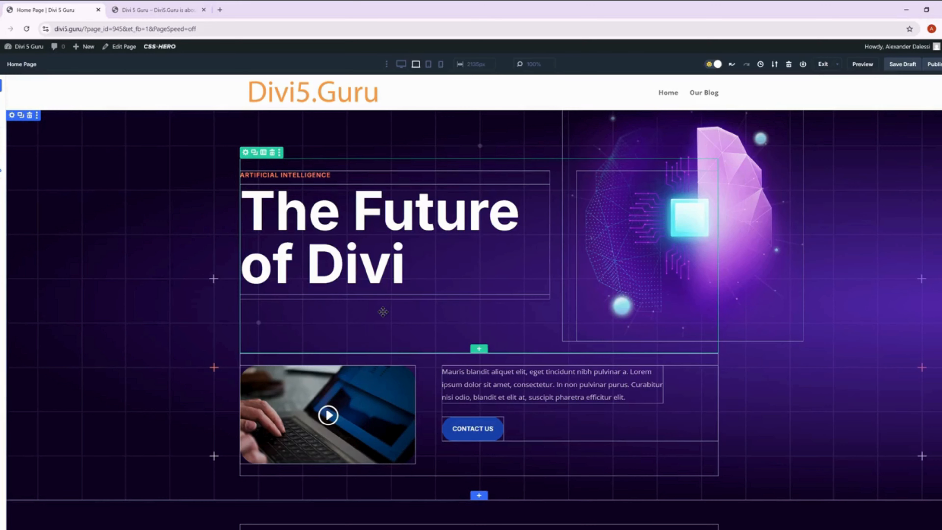